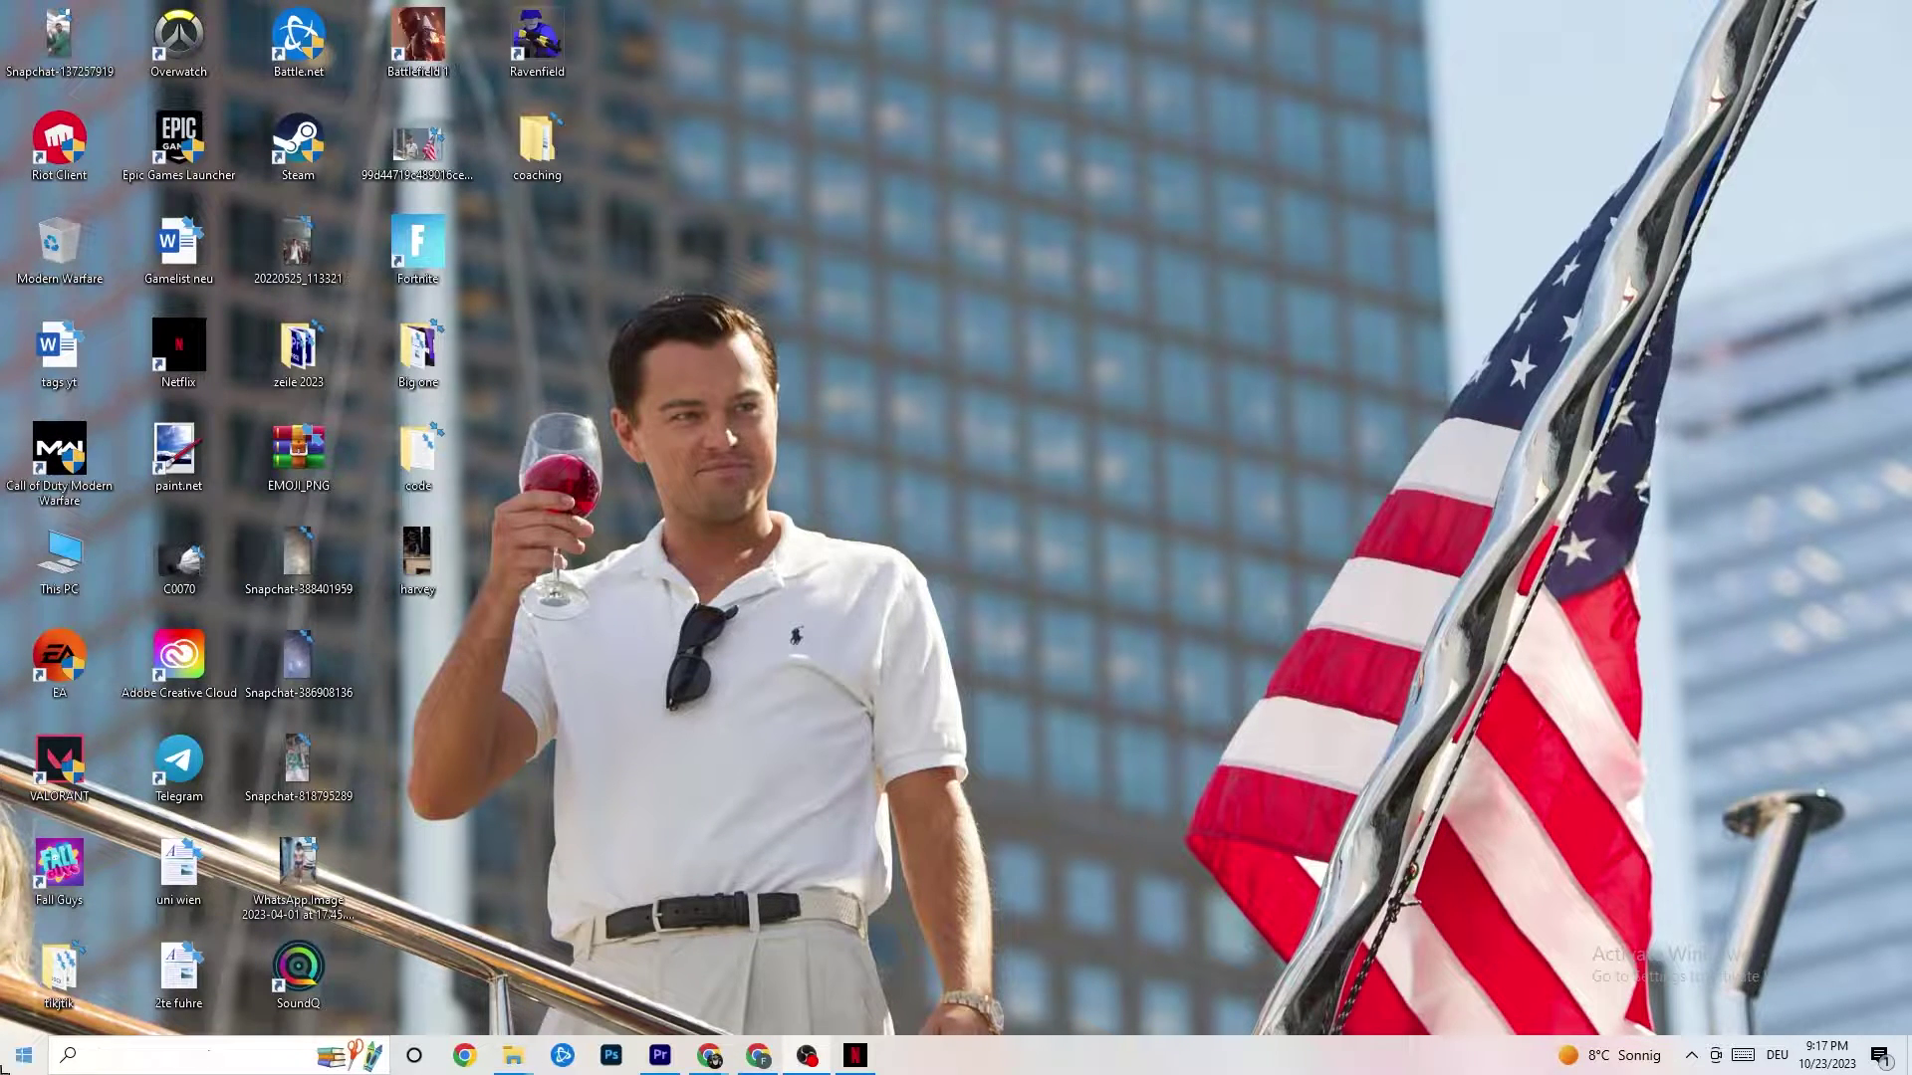
Open the Windows display settings and select display 1 in the display arrangement
left_click(22, 1052)
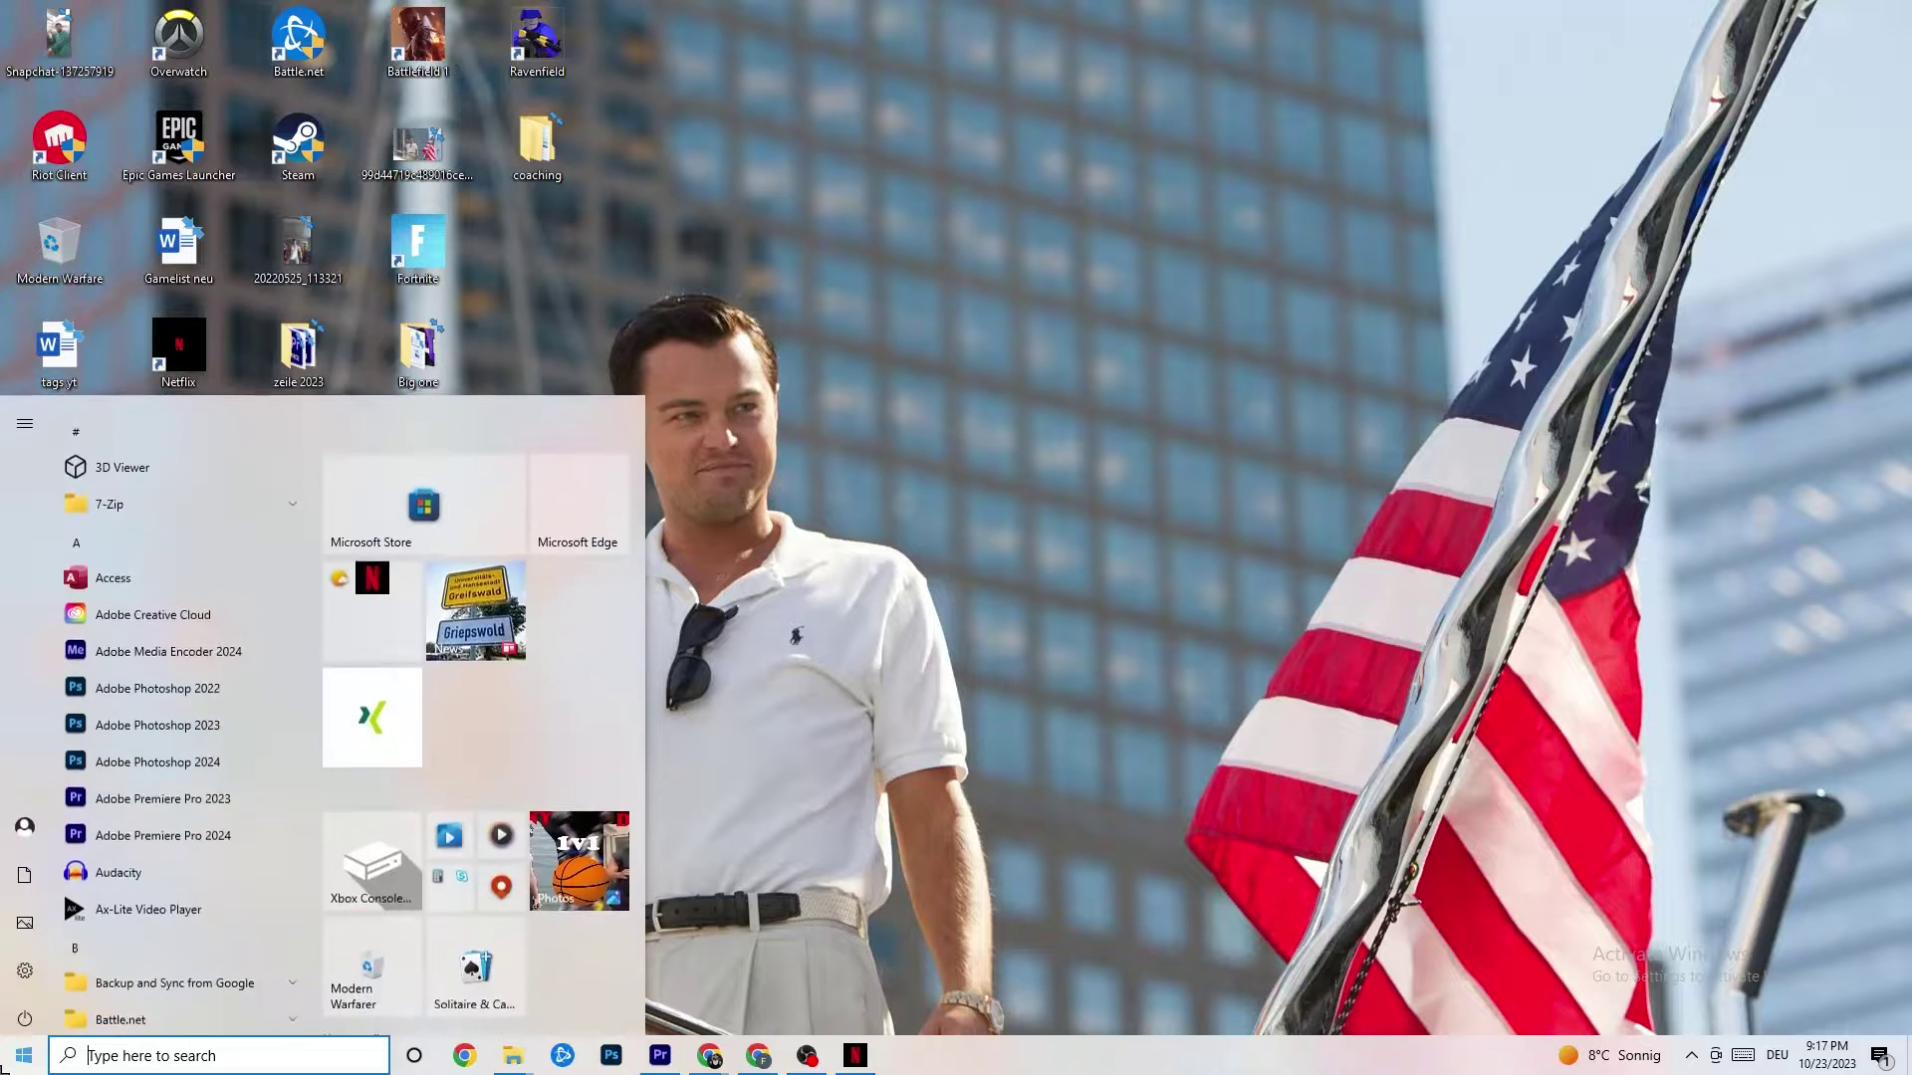
left_click(28, 964)
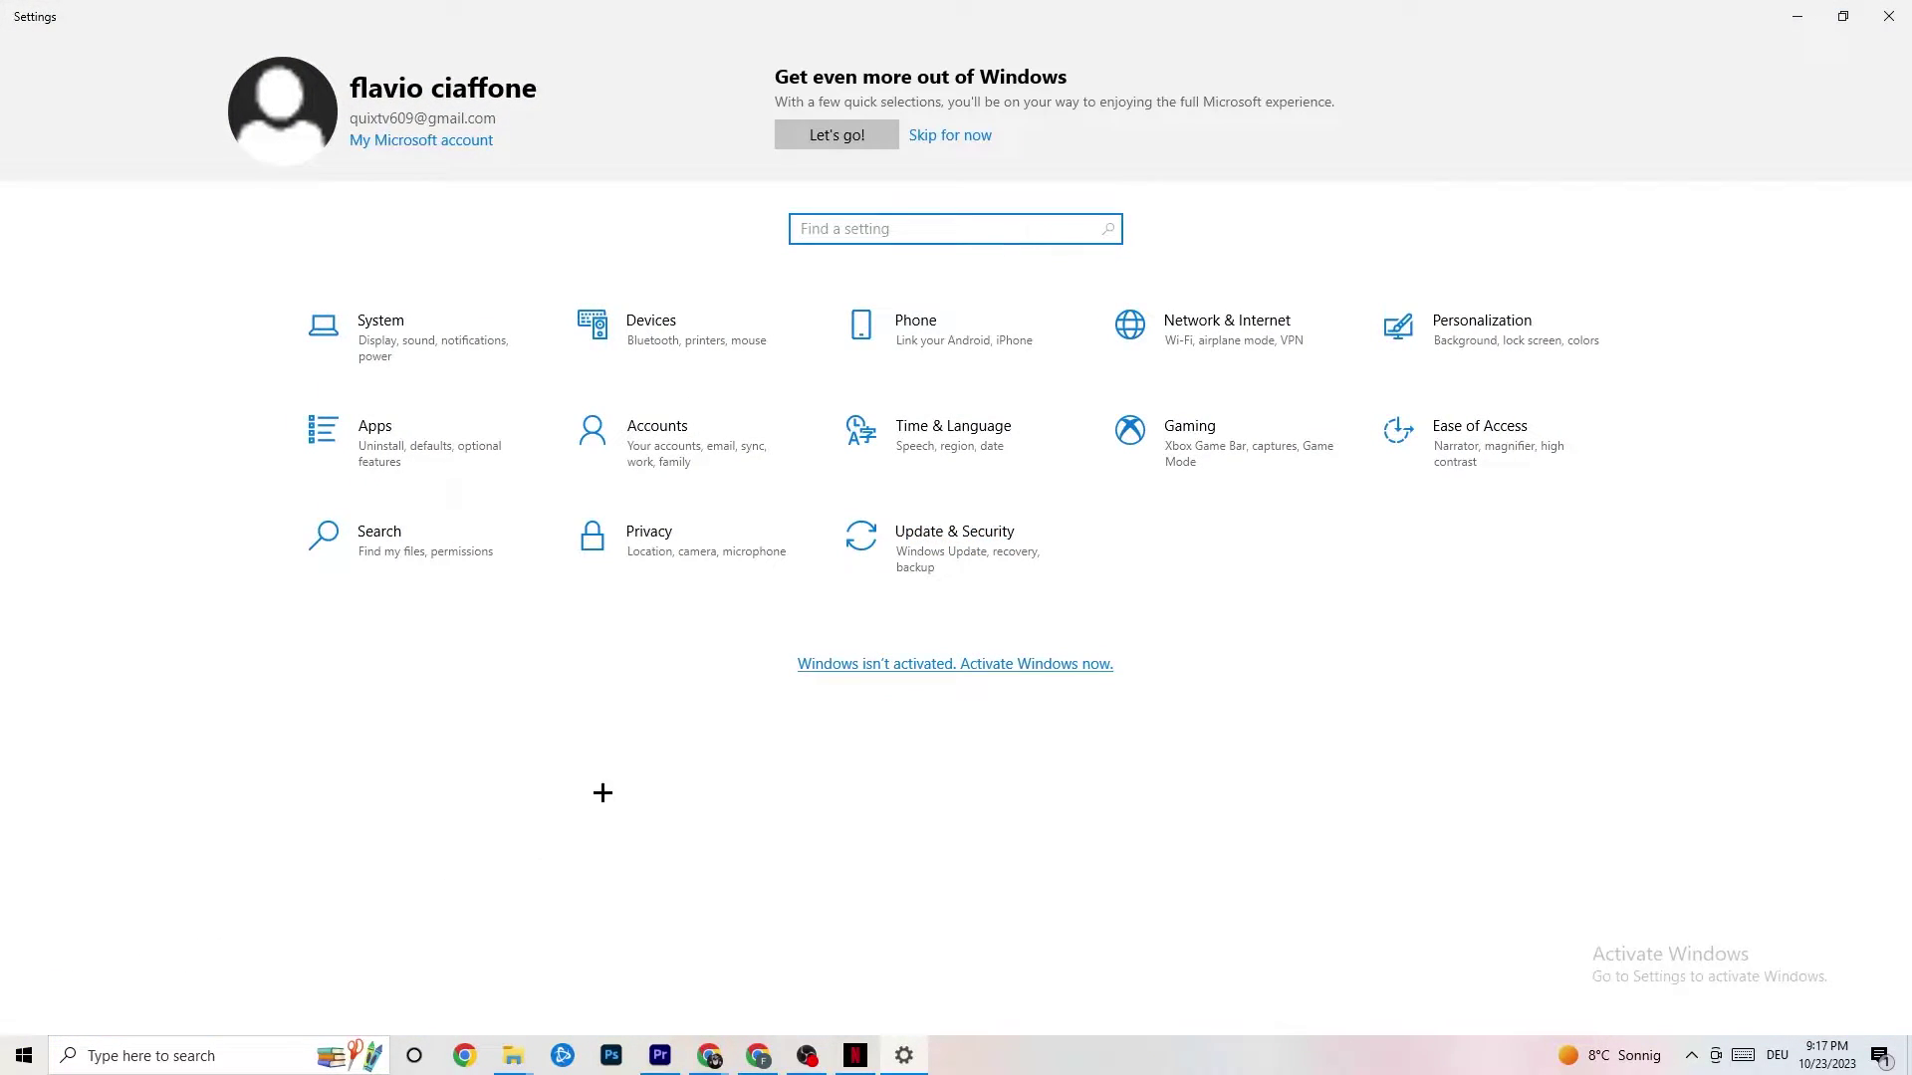
left_click(412, 346)
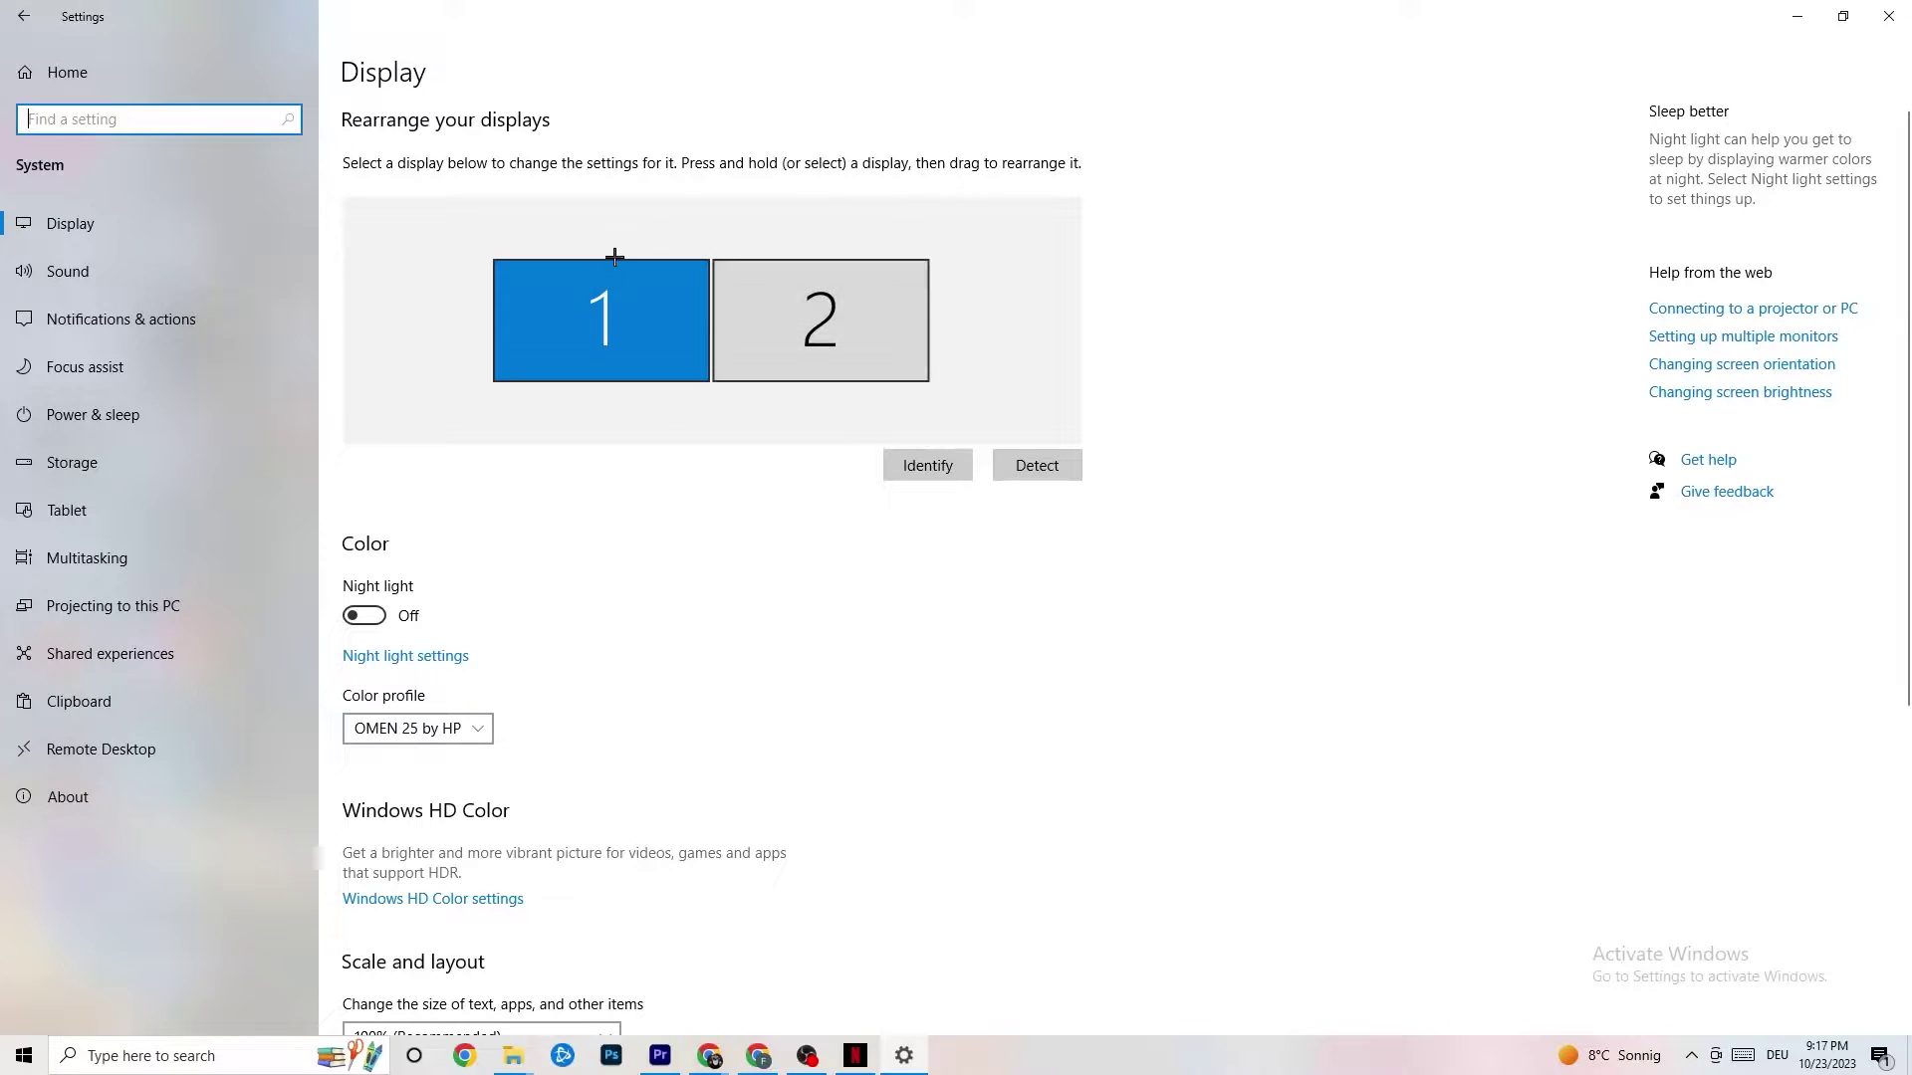
left_click(665, 331)
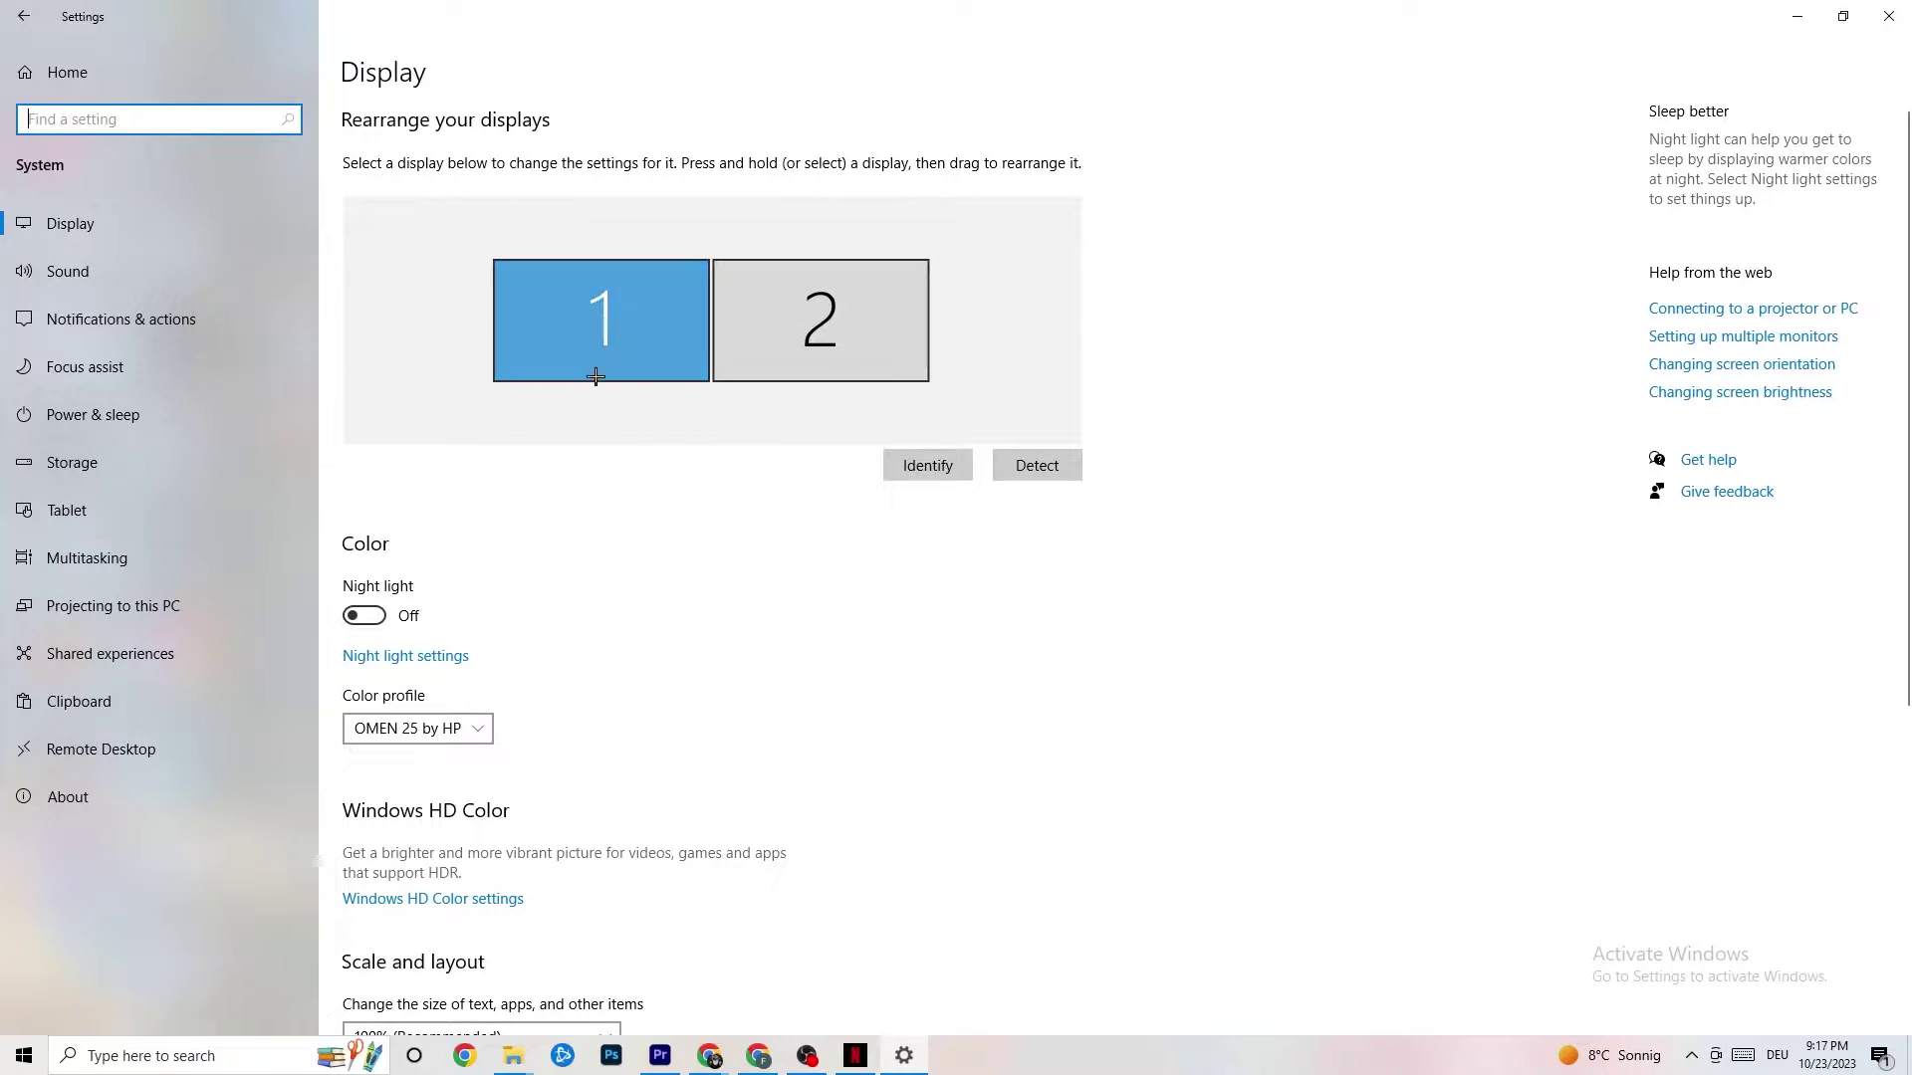
left_click(597, 329)
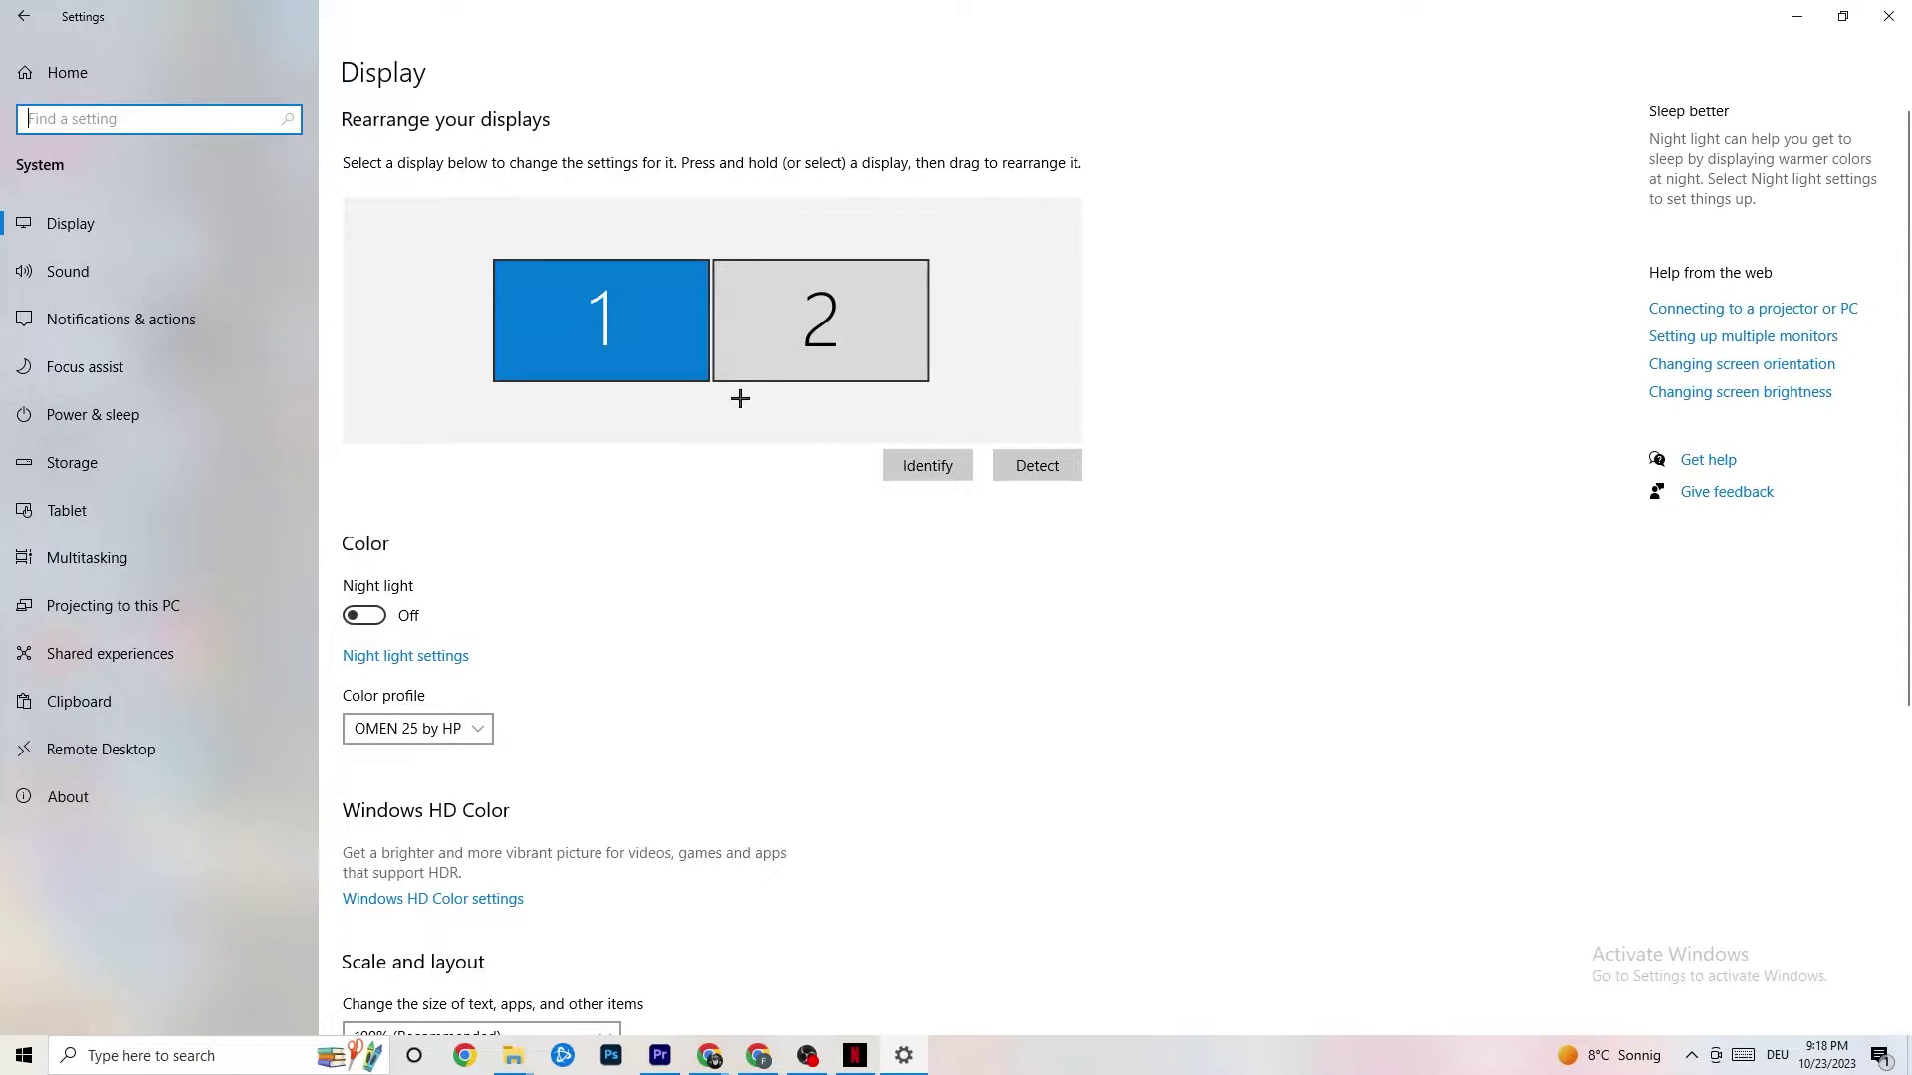
Examine the color profile, text and app scaling, and display resolution choices for display 1, keeping the current selections
scroll(627, 355, "down", 5)
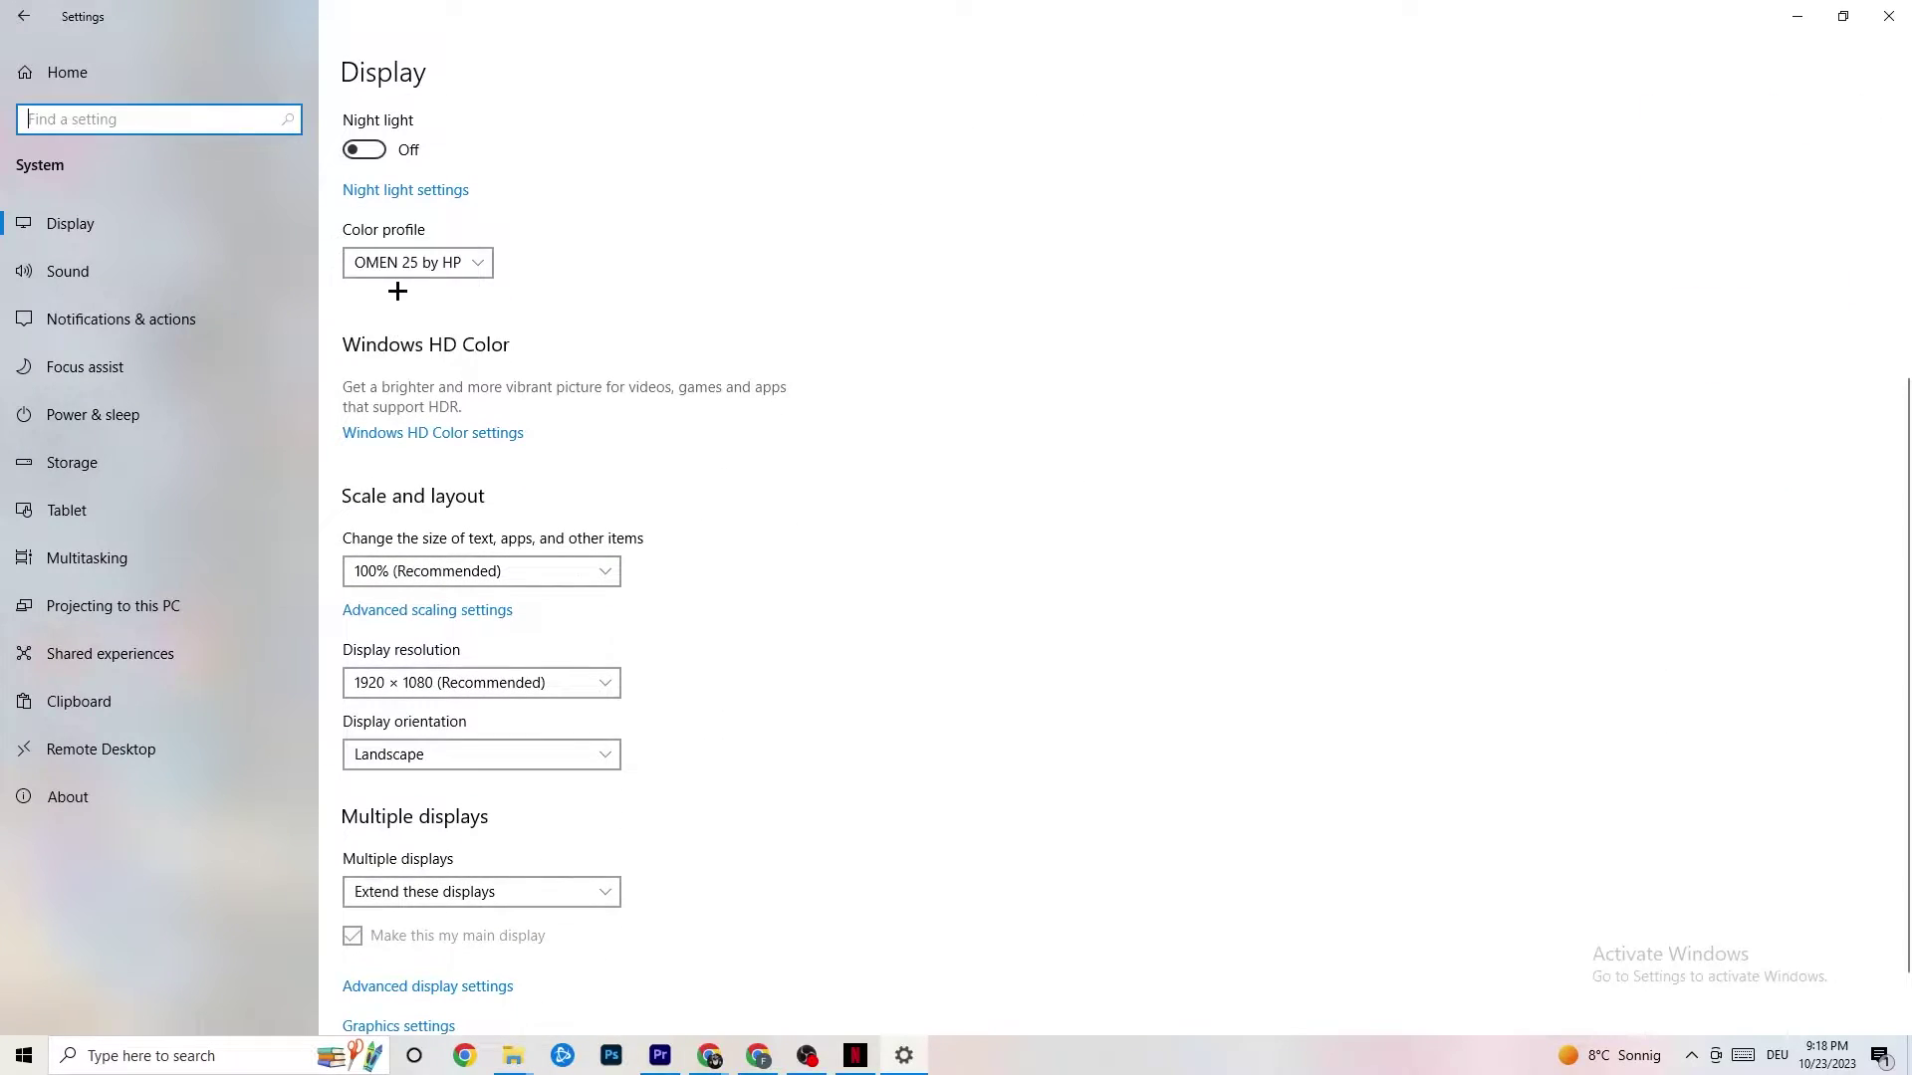
left_click(430, 259)
left_click(430, 255)
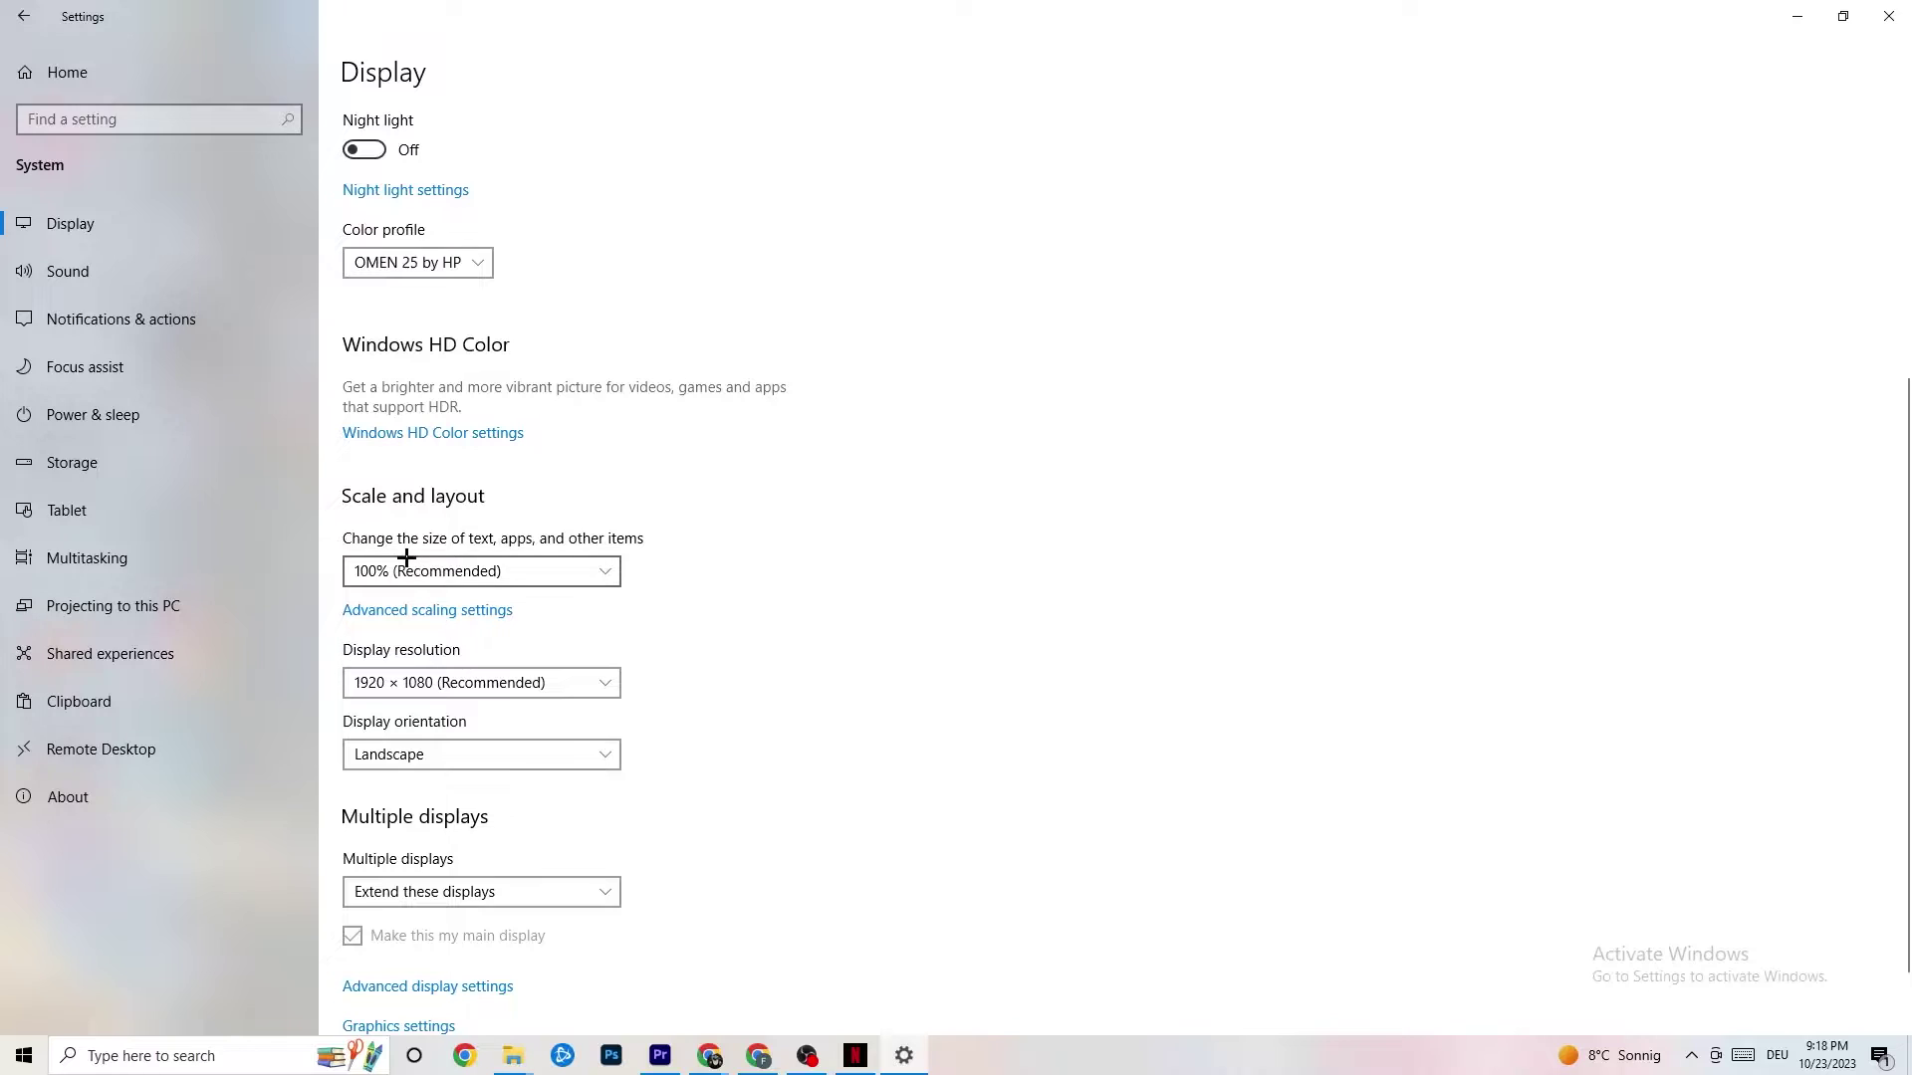
left_click(586, 571)
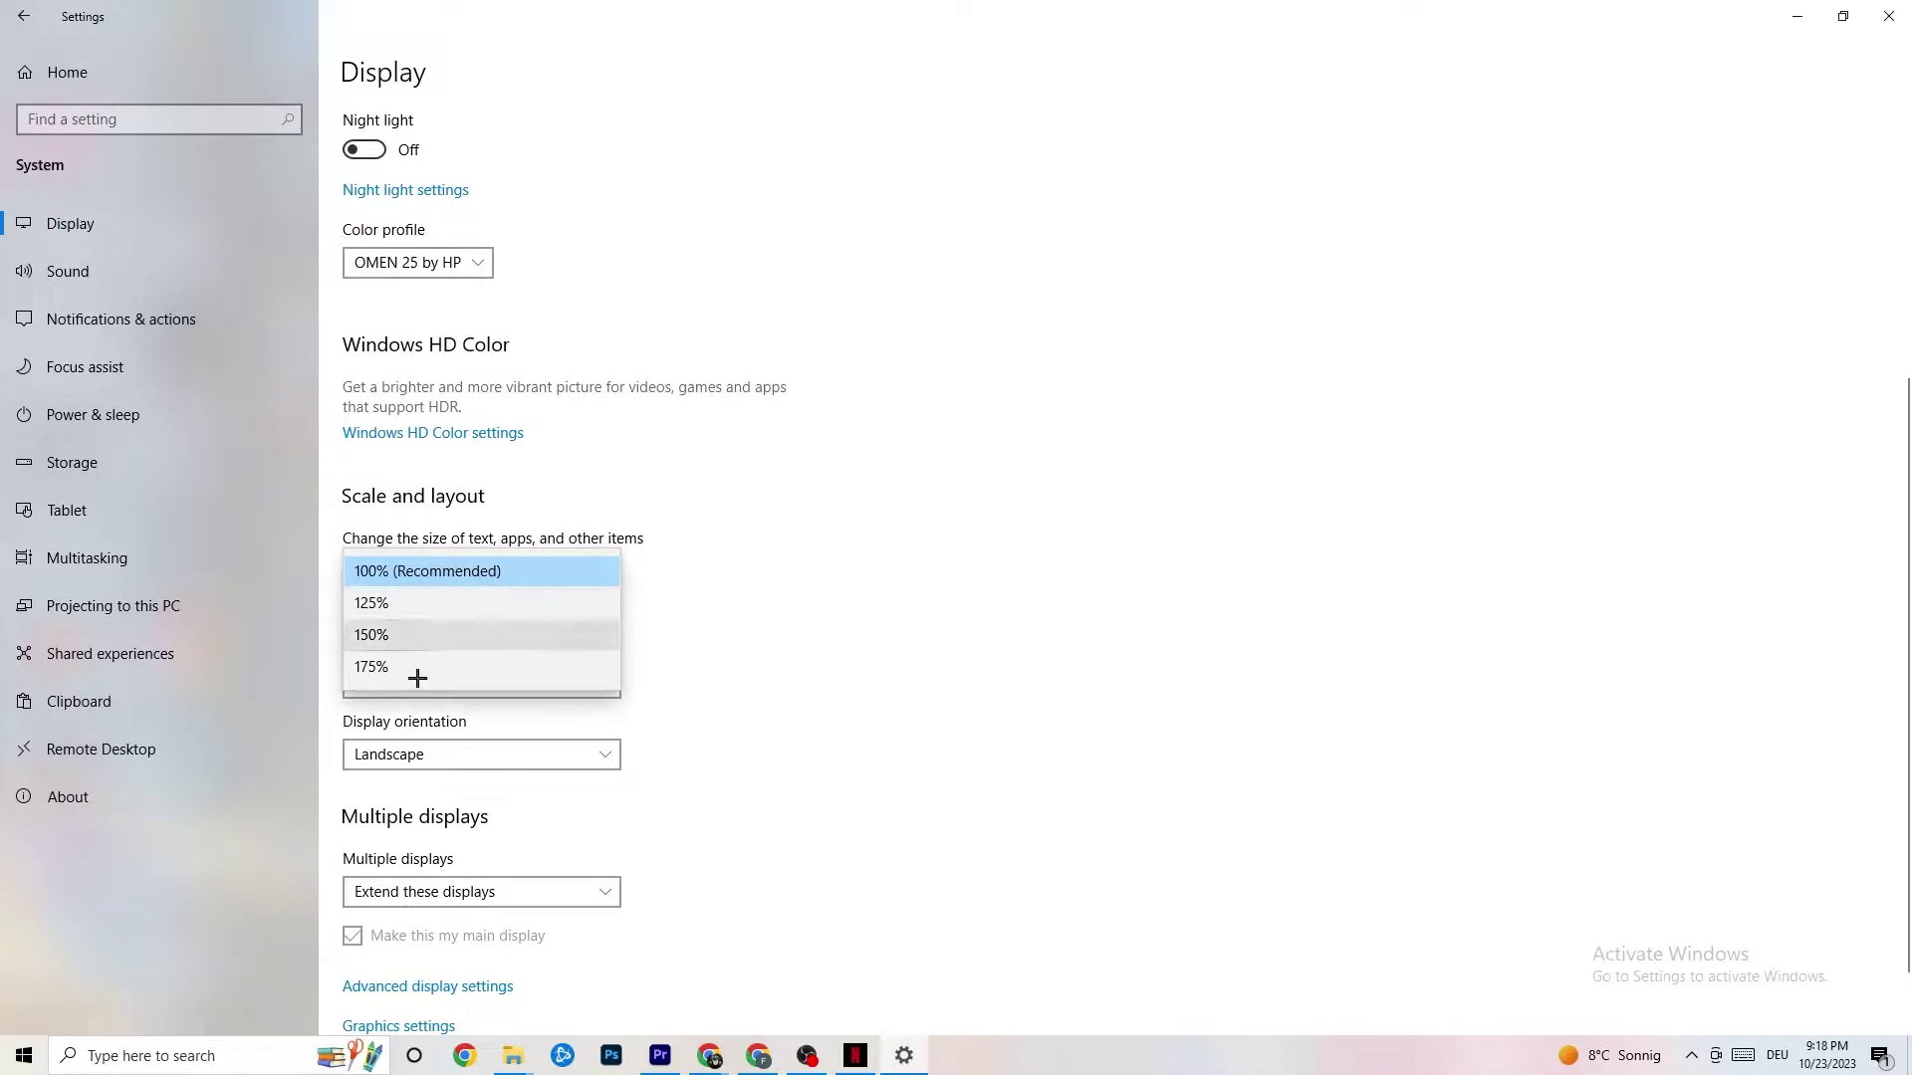
left_click(819, 489)
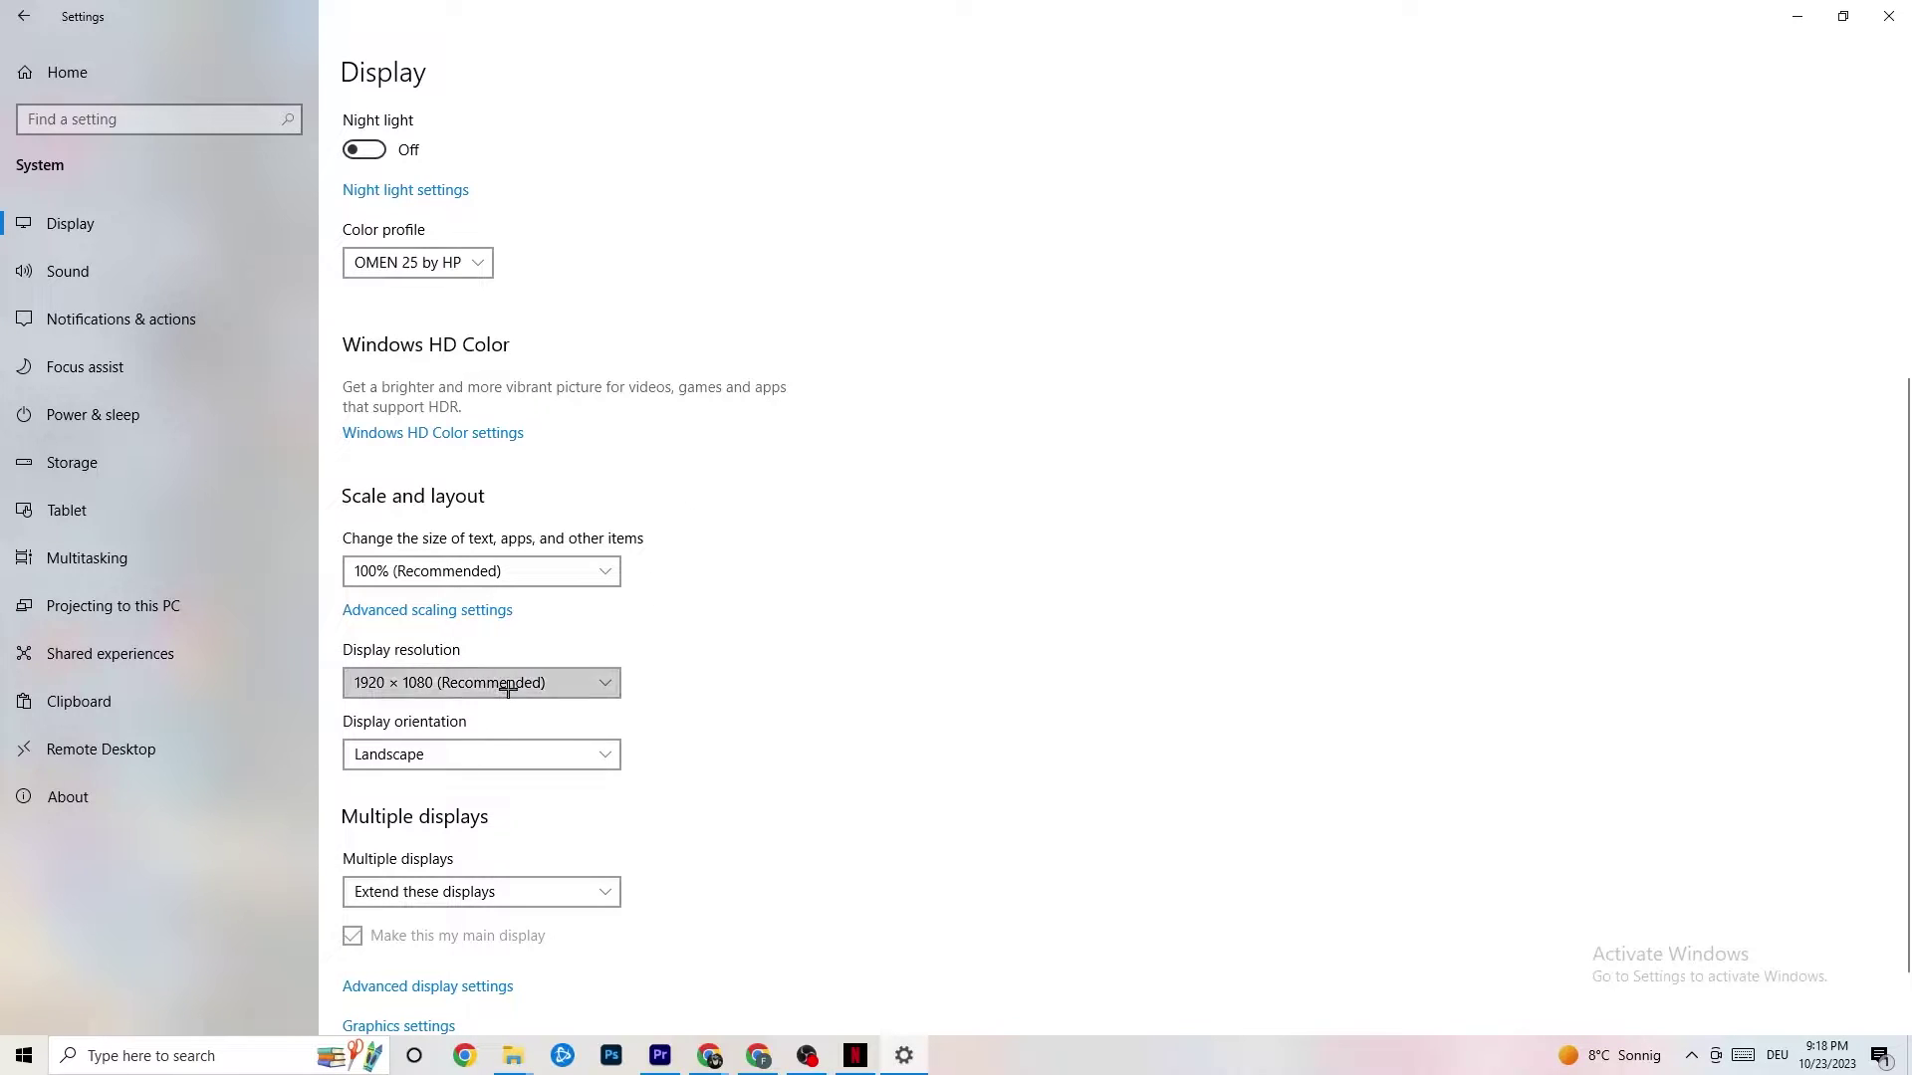
left_click(602, 682)
left_click(842, 625)
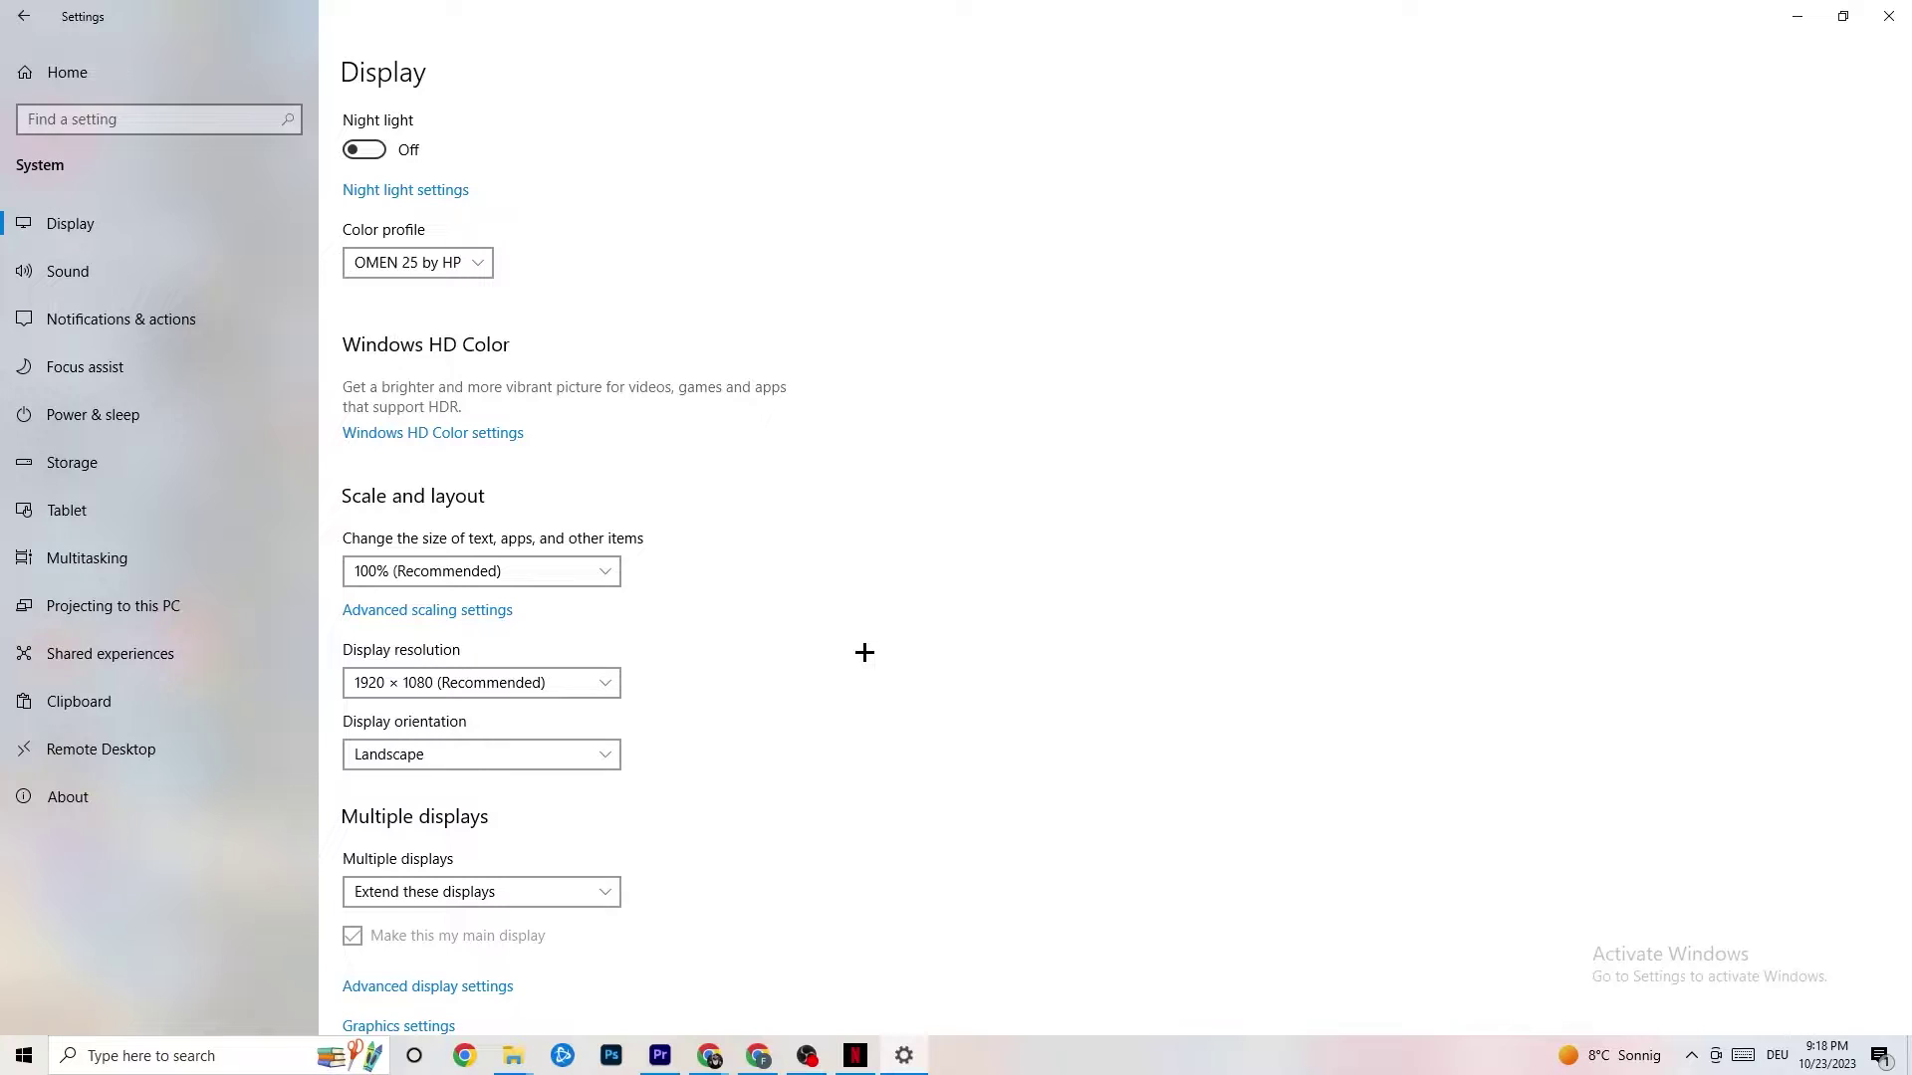
left_click(602, 683)
left_click(794, 637)
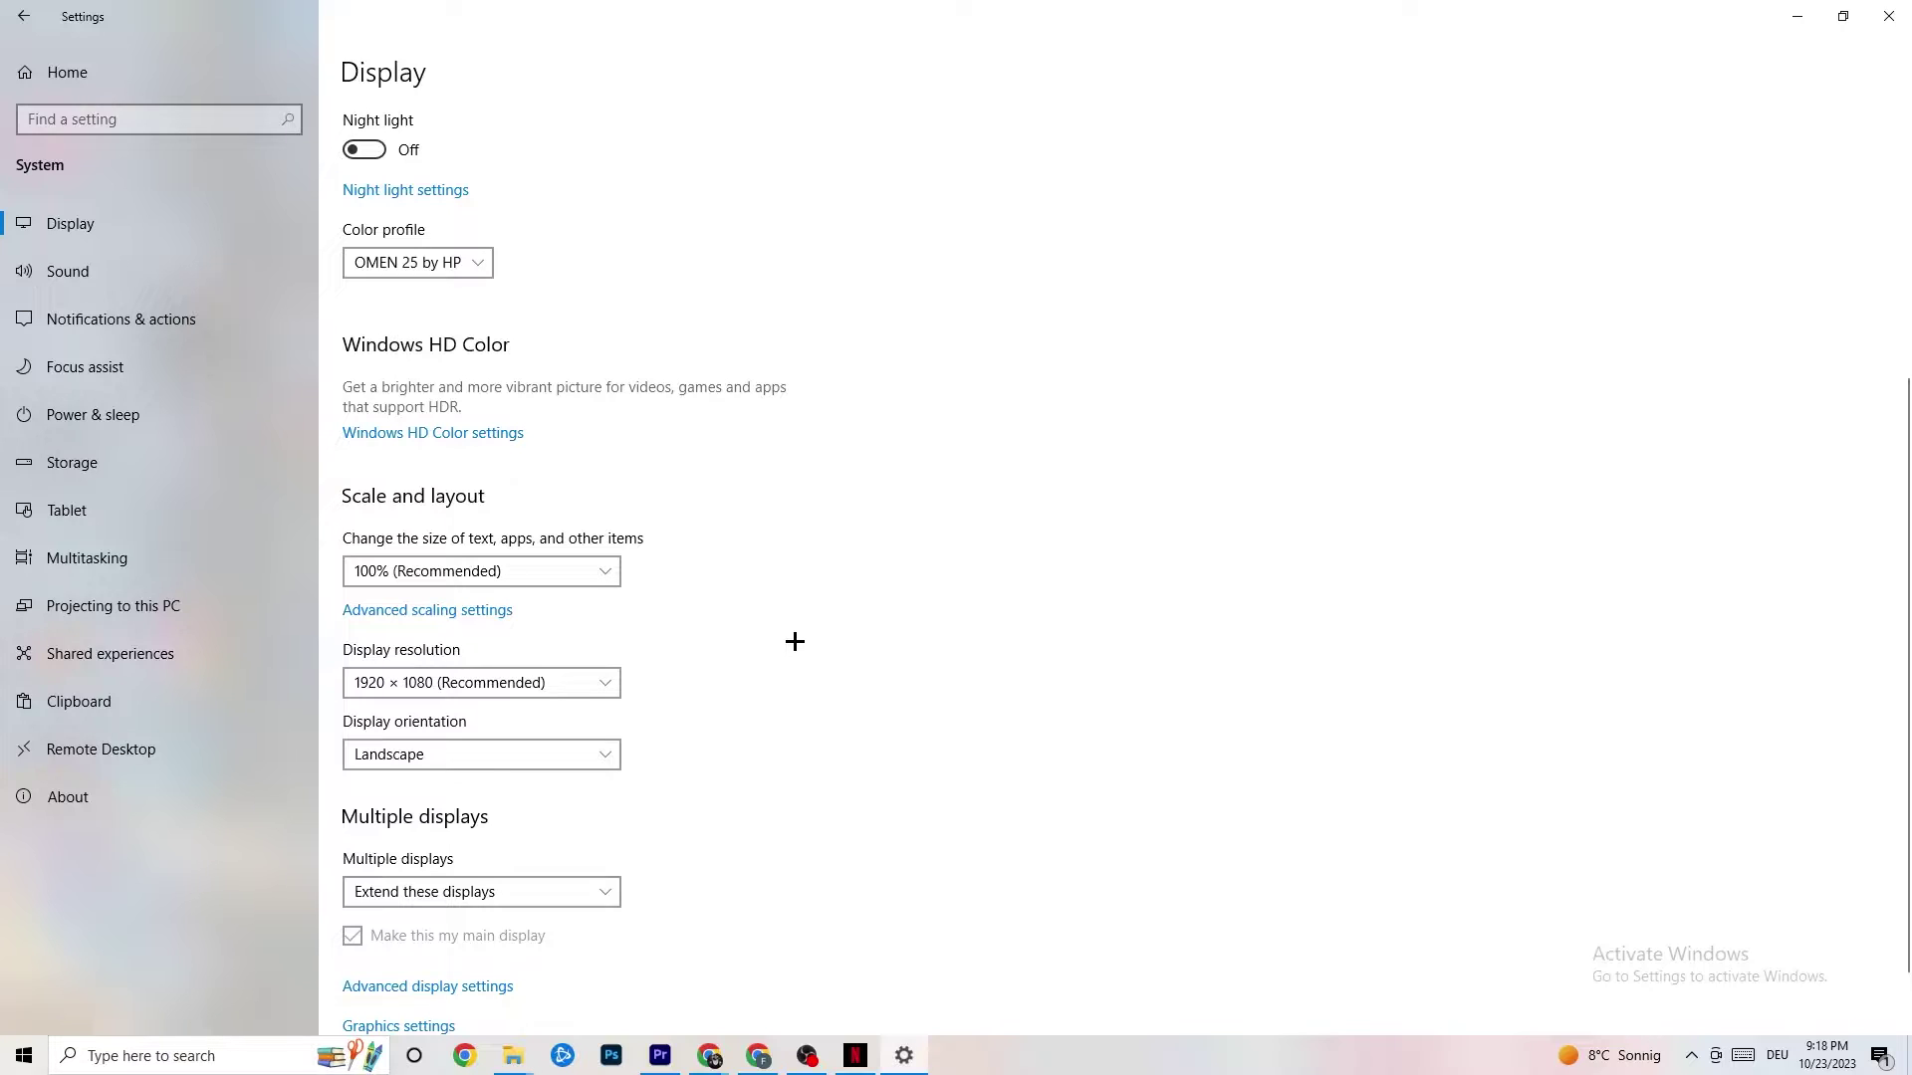
Review the Storage Sense configuration, including the recycle bin deletion intervals, and return to the Settings home page
left_click(124, 475)
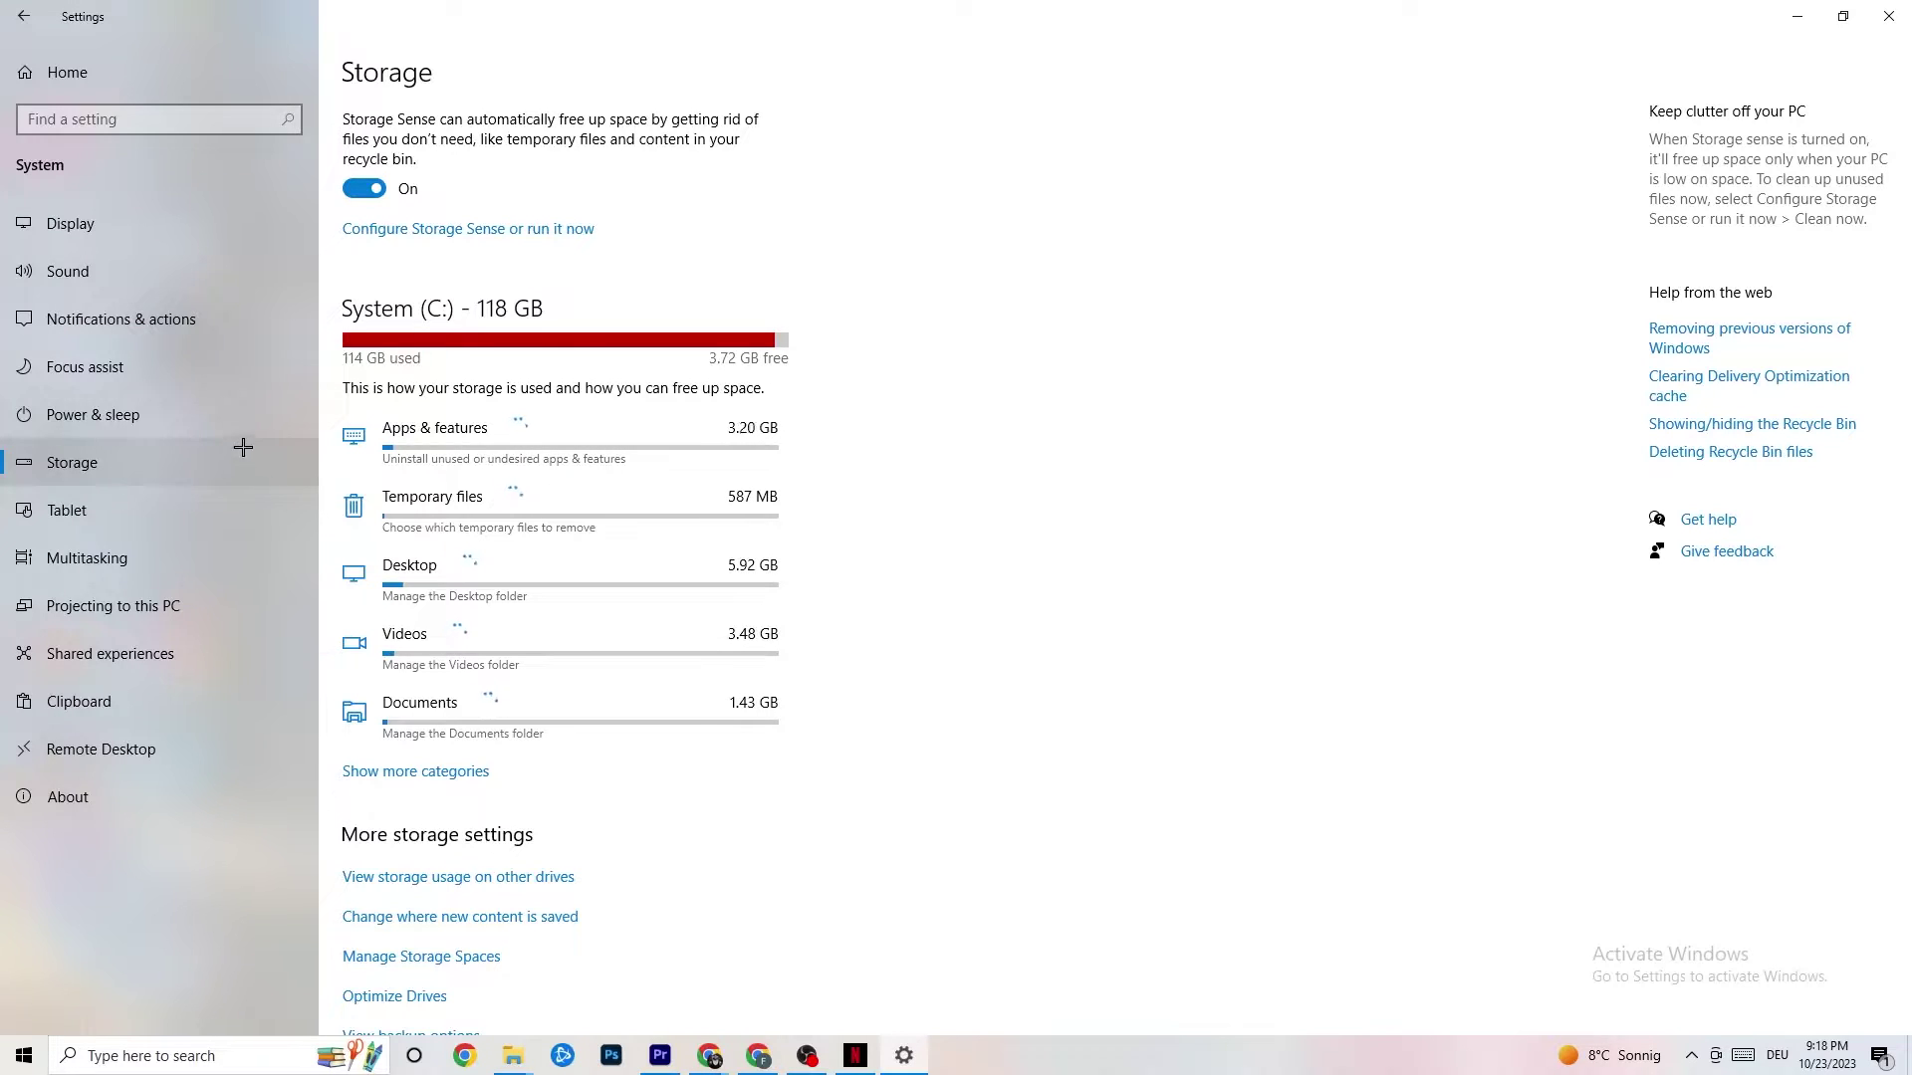
left_click(551, 234)
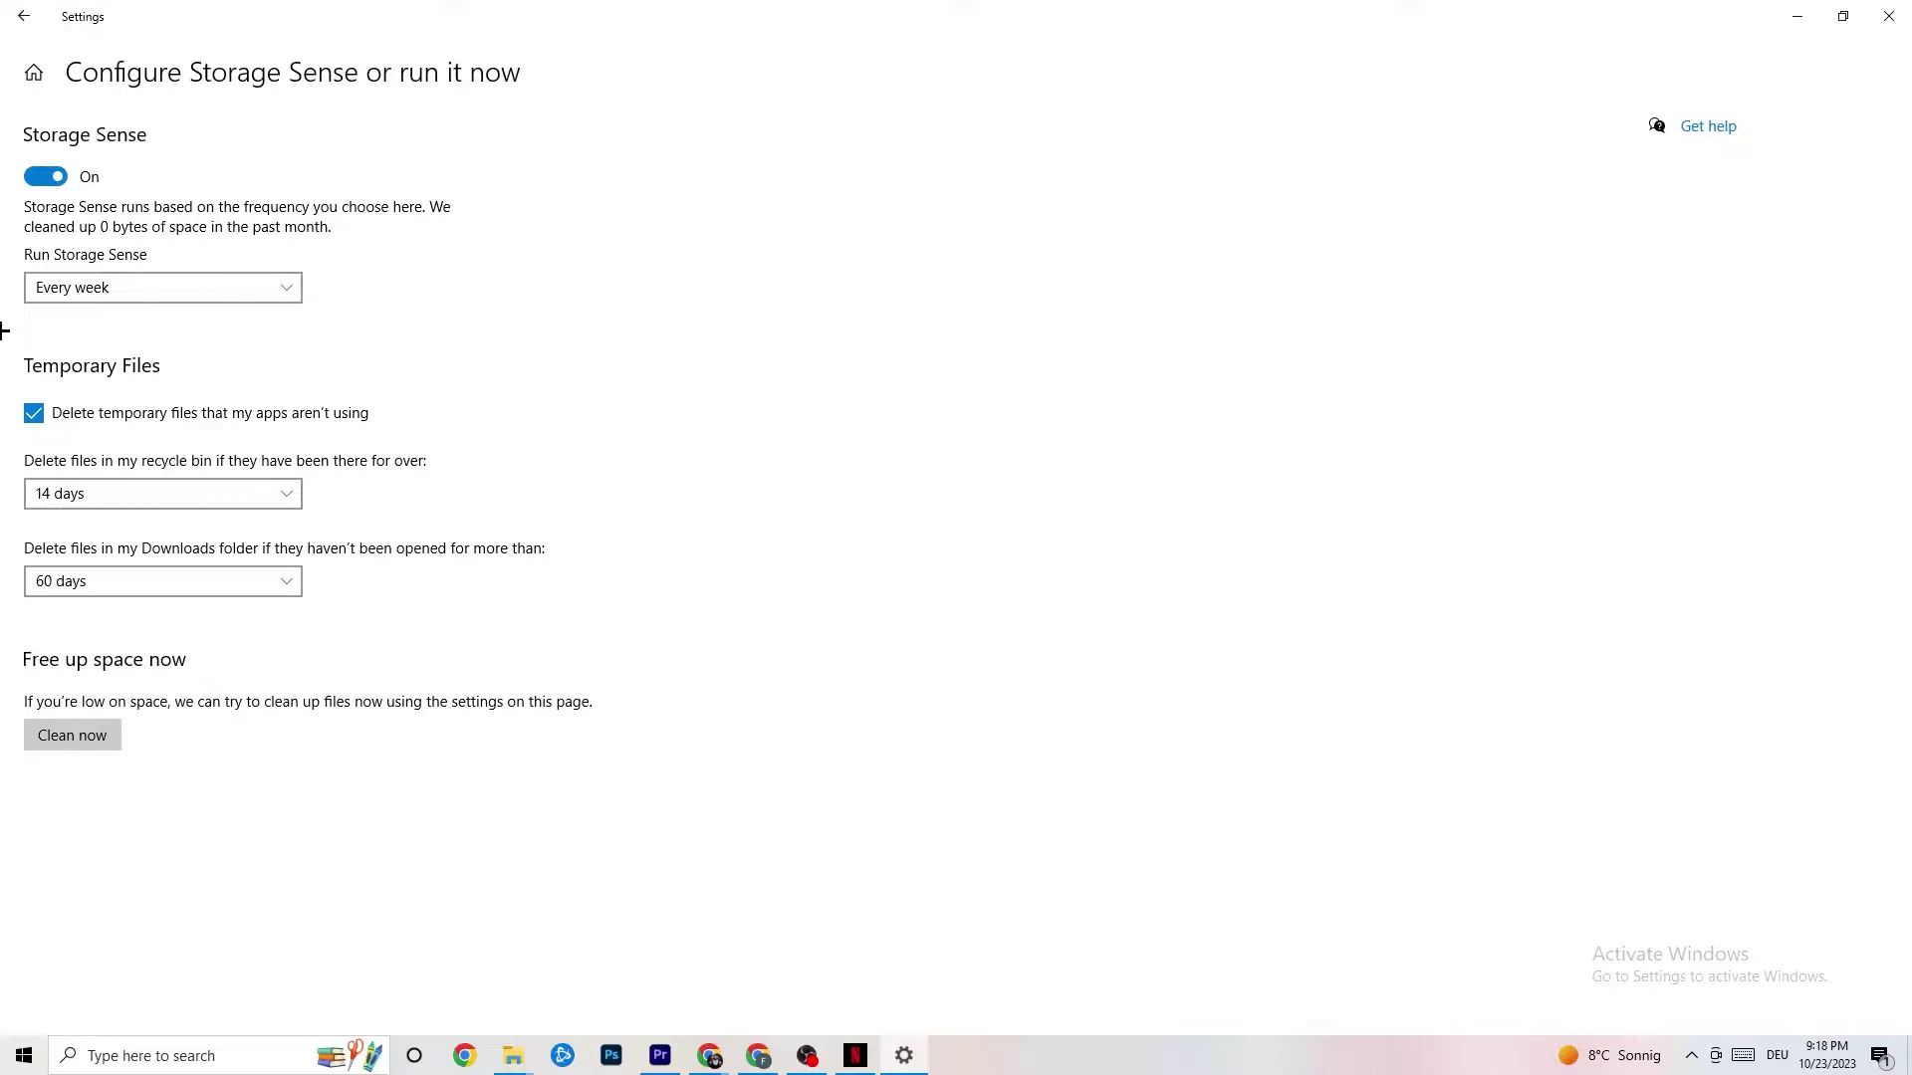
left_click(199, 494)
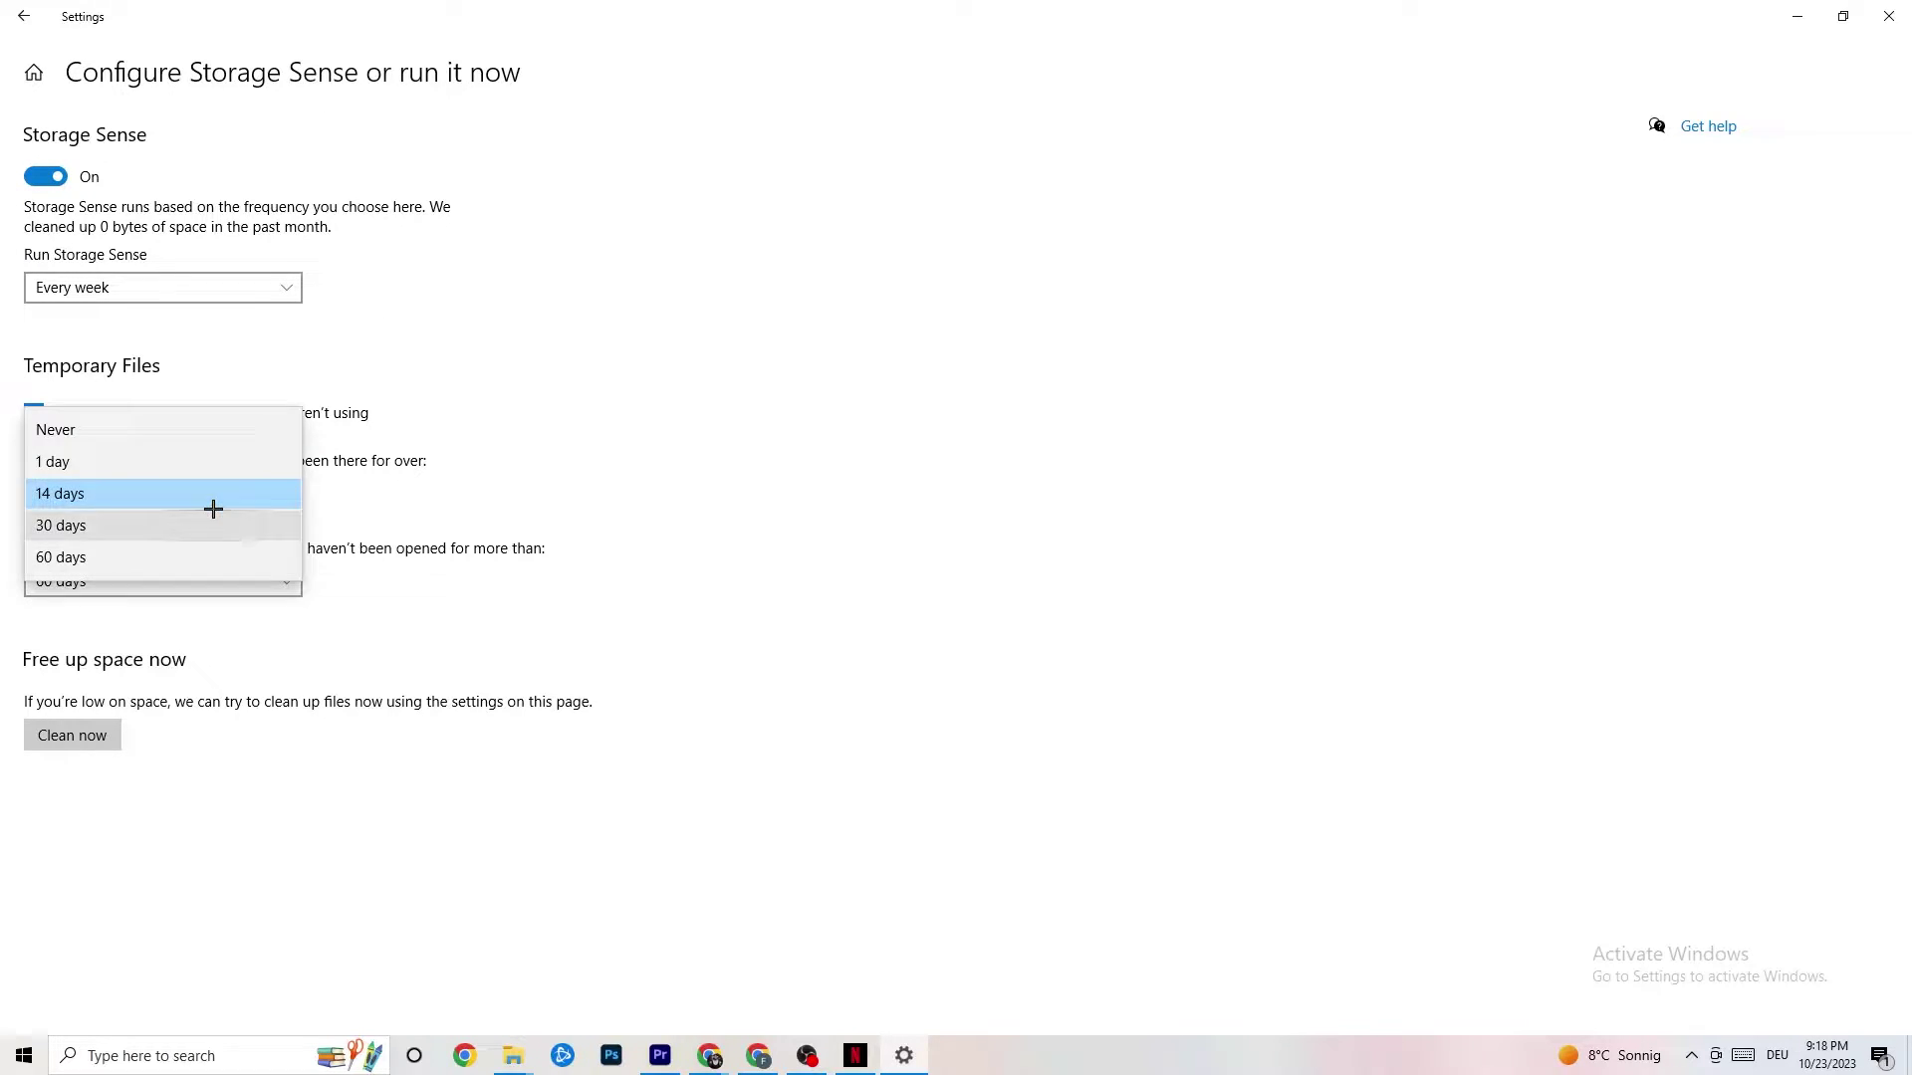
left_click(428, 388)
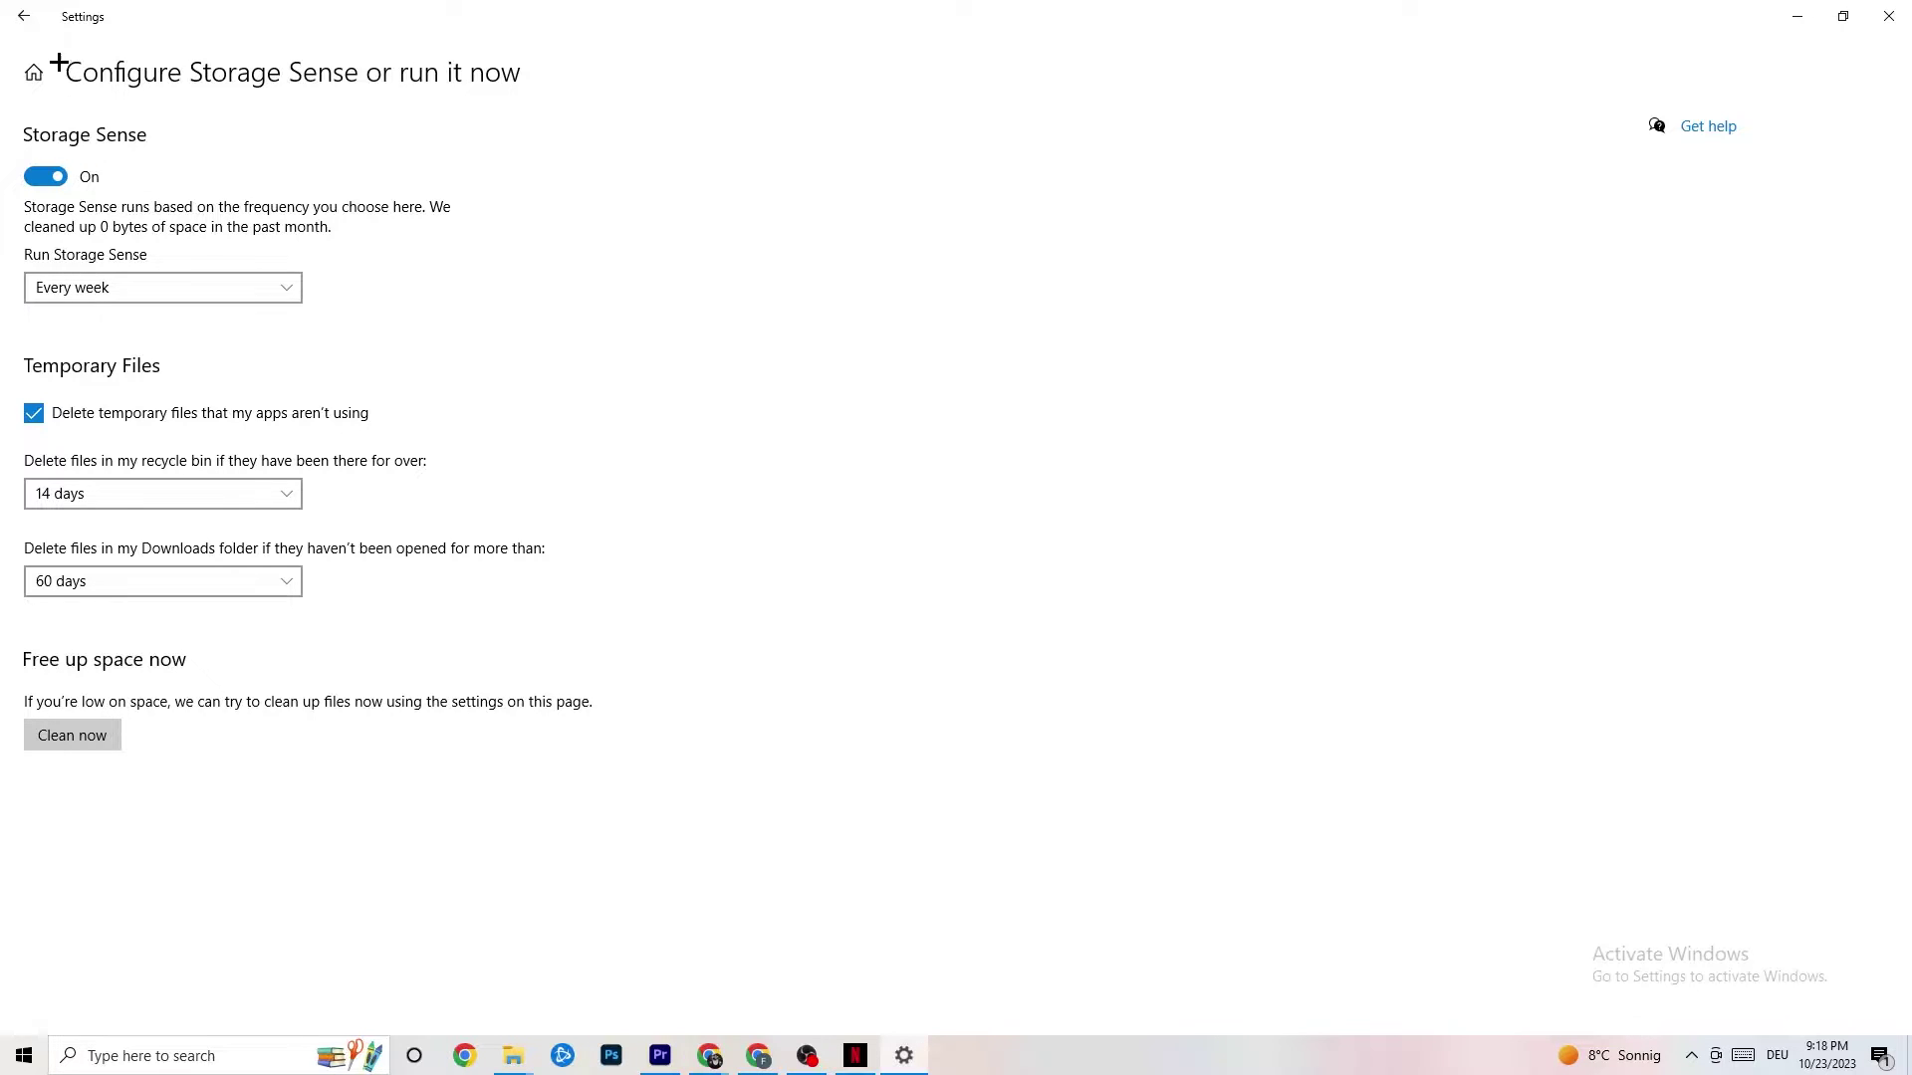
left_click(15, 8)
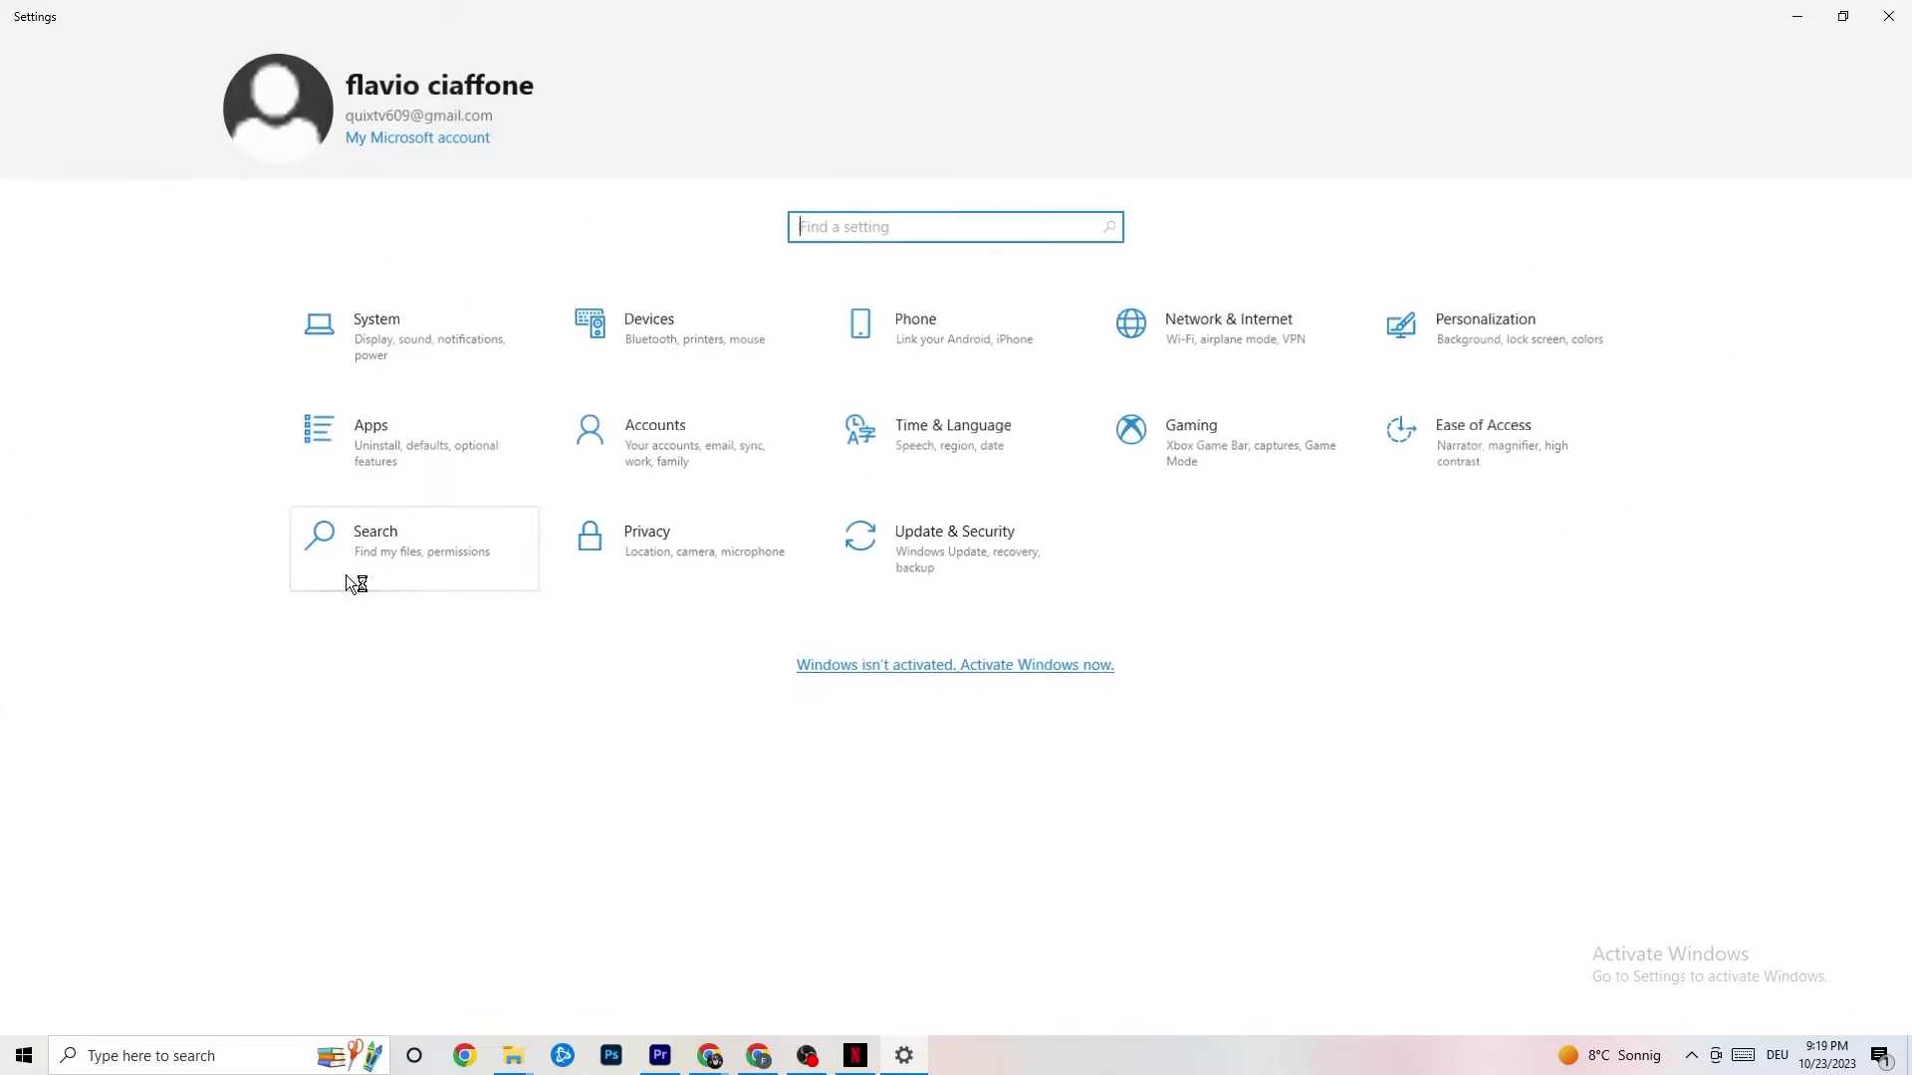
Review the available power plans in the additional power settings, close Power Options and return to the Settings home page
left_click(432, 354)
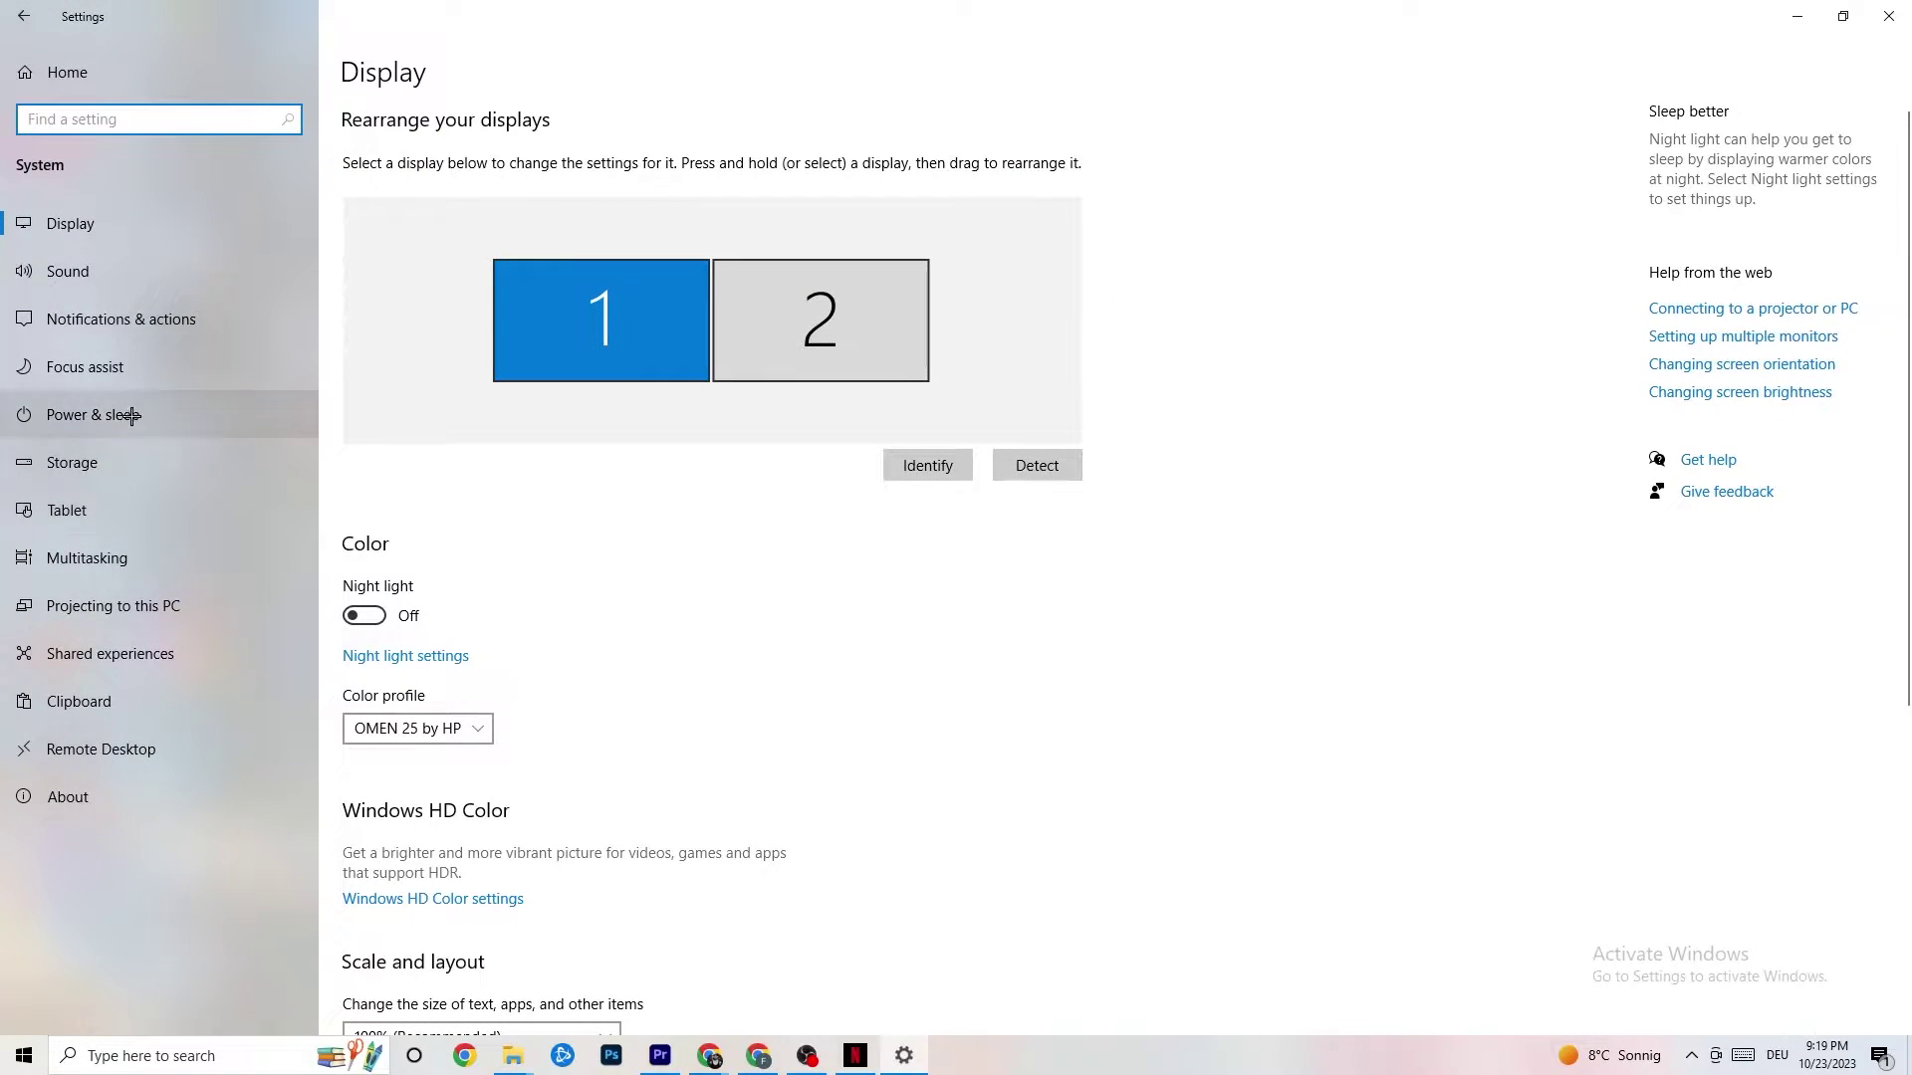
left_click(73, 408)
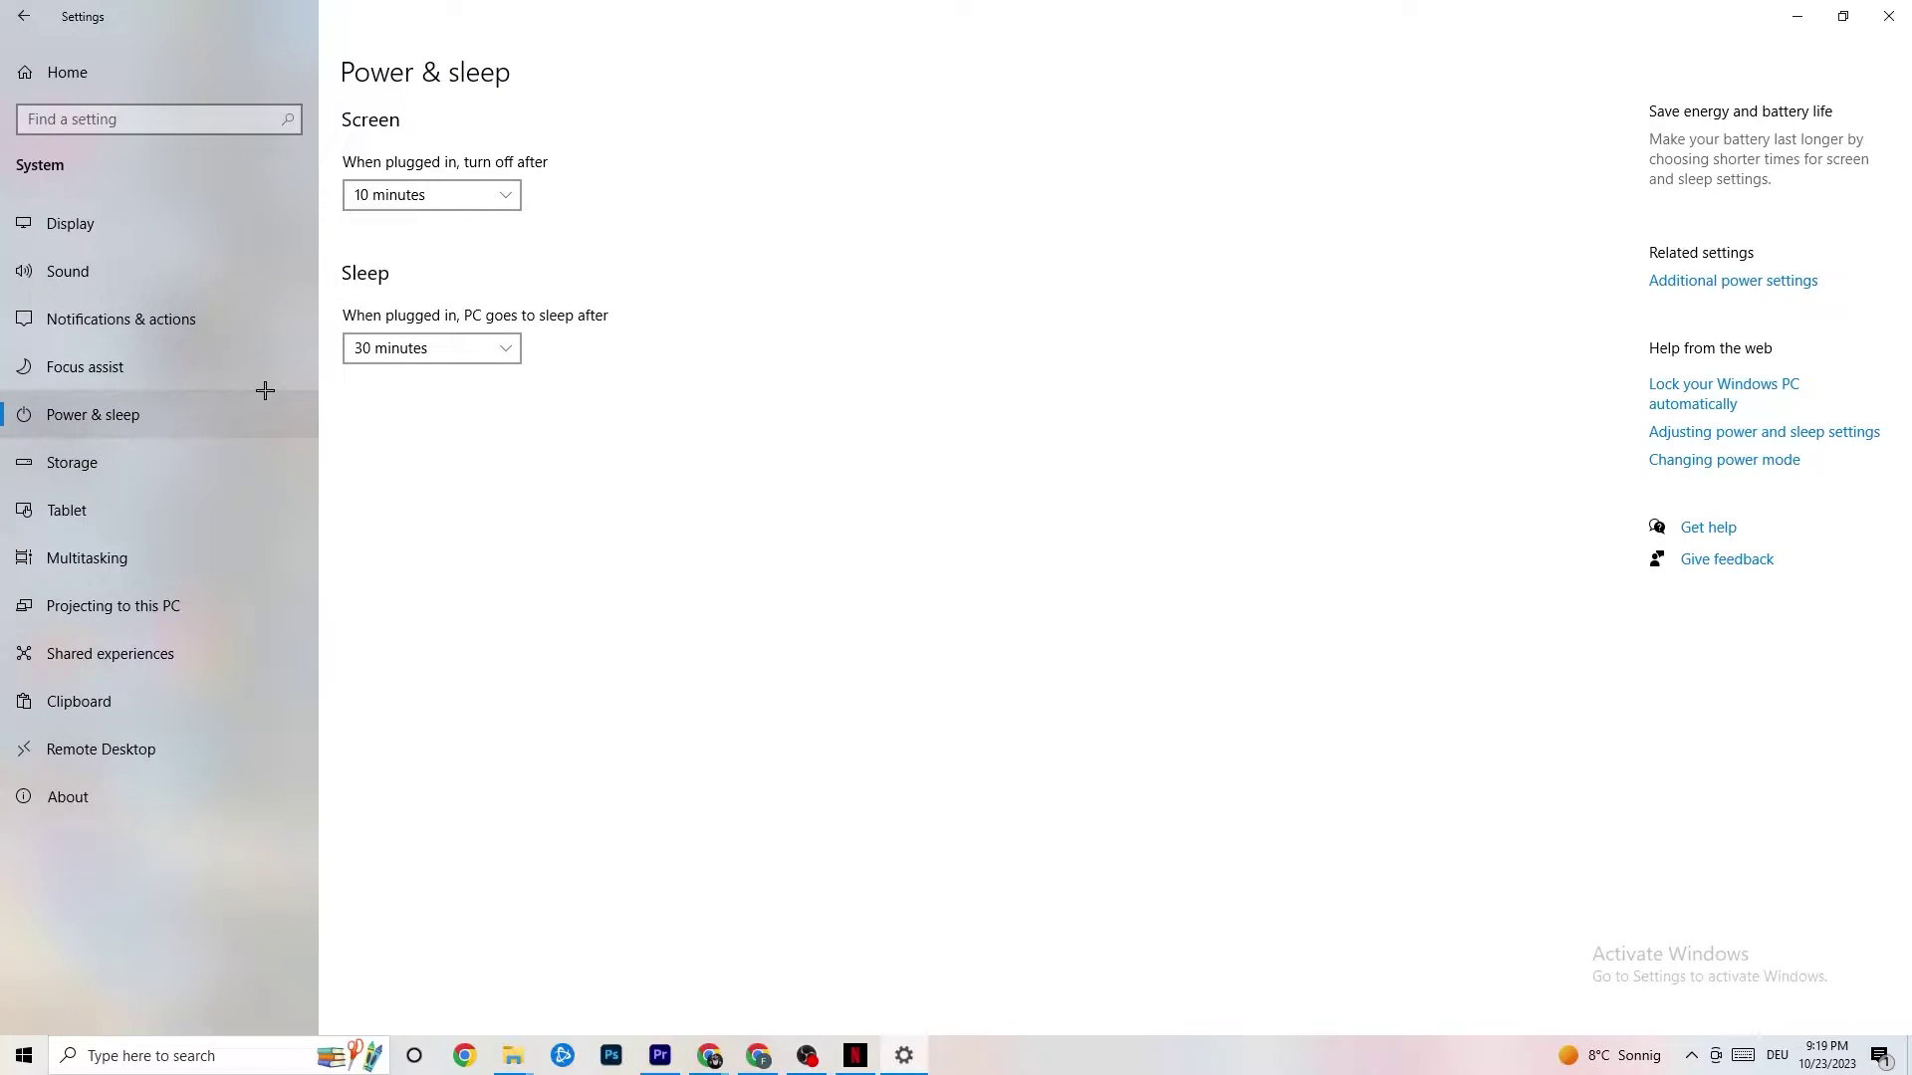
left_click(1720, 282)
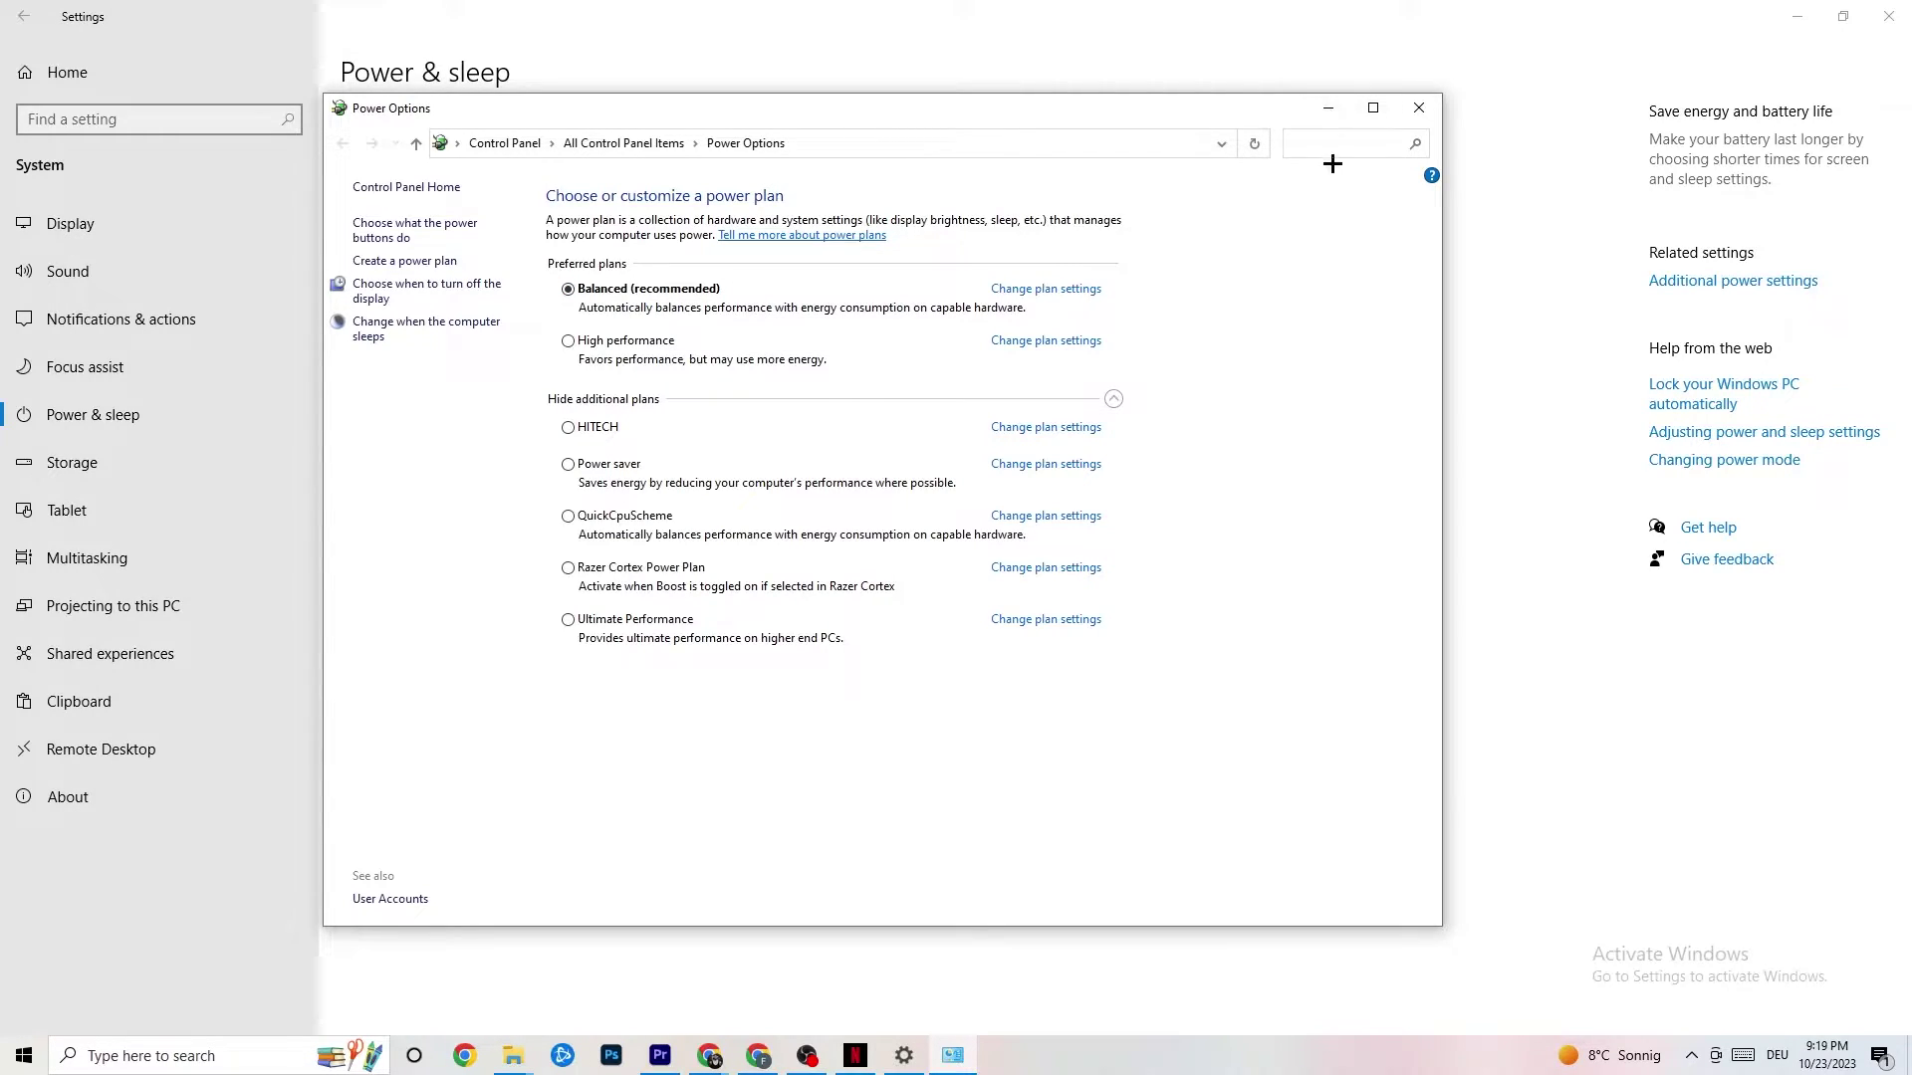
left_click(1421, 109)
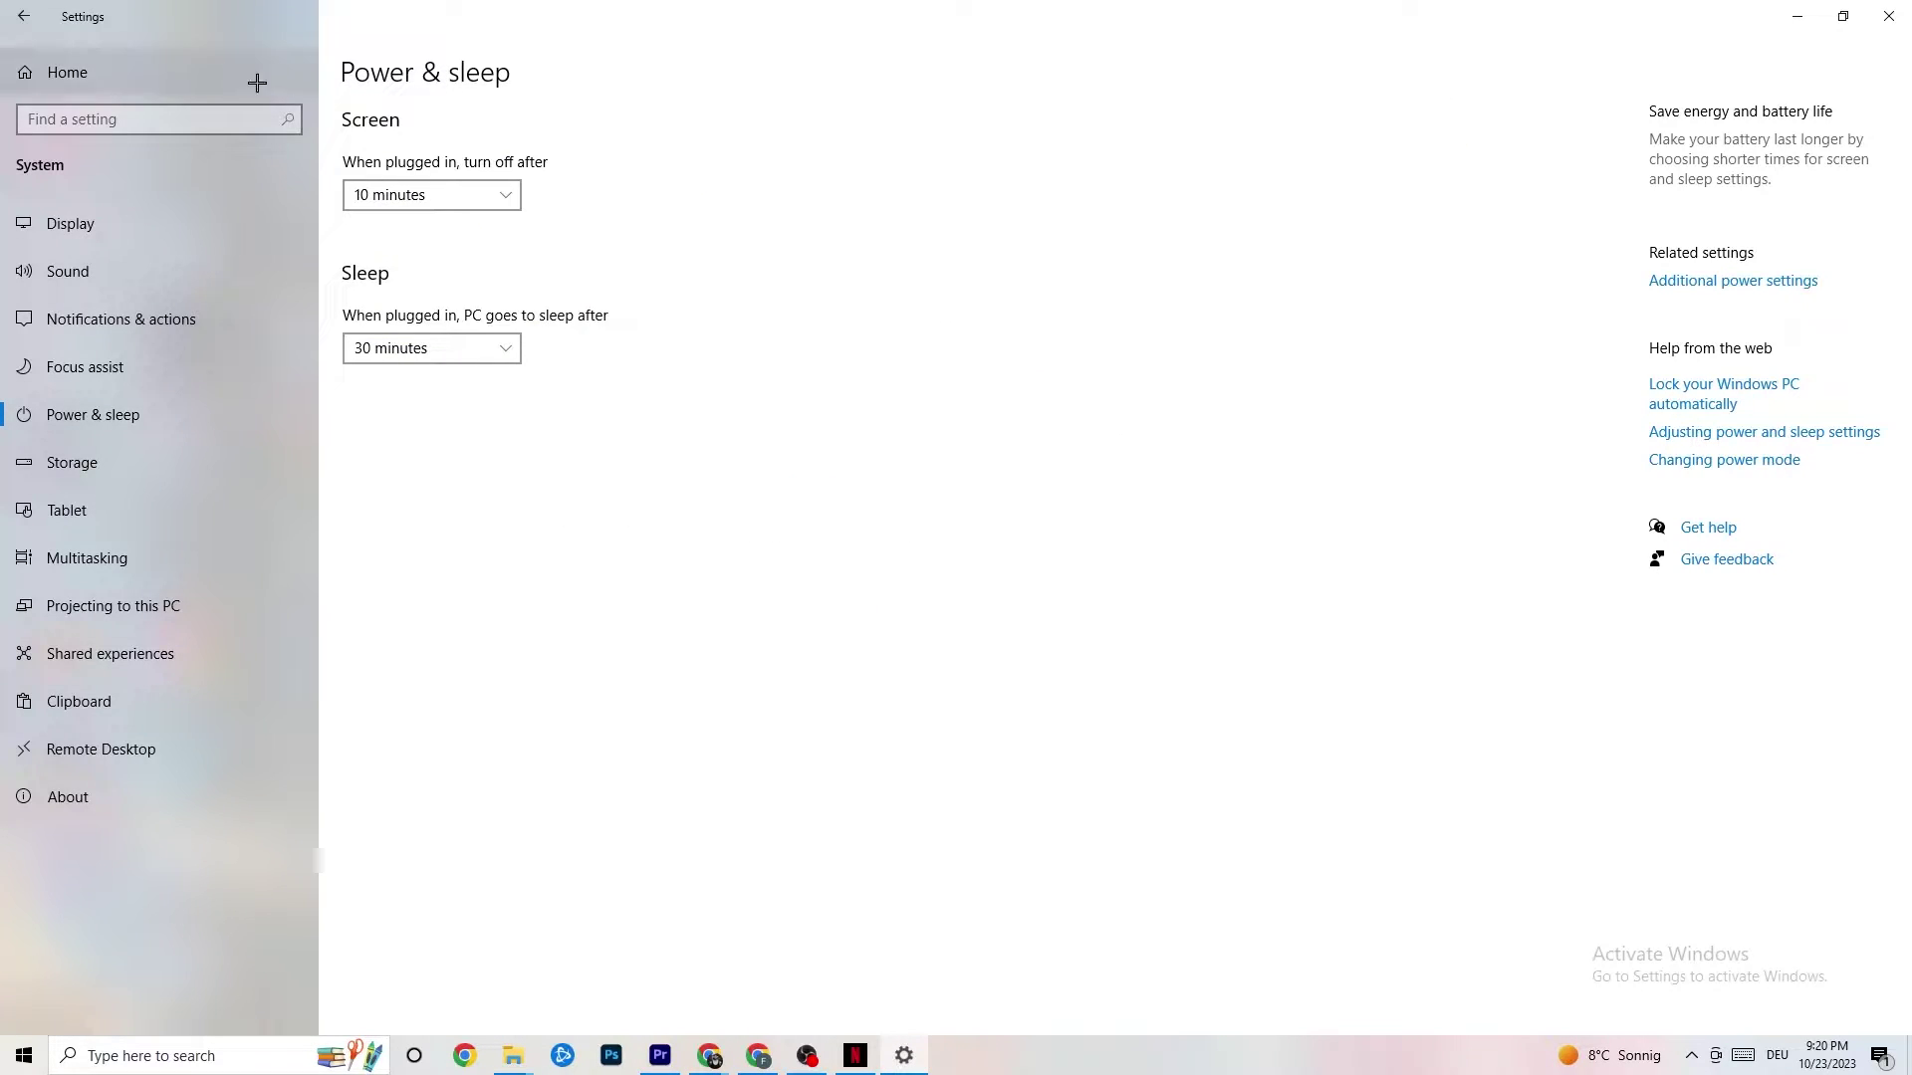
left_click(33, 14)
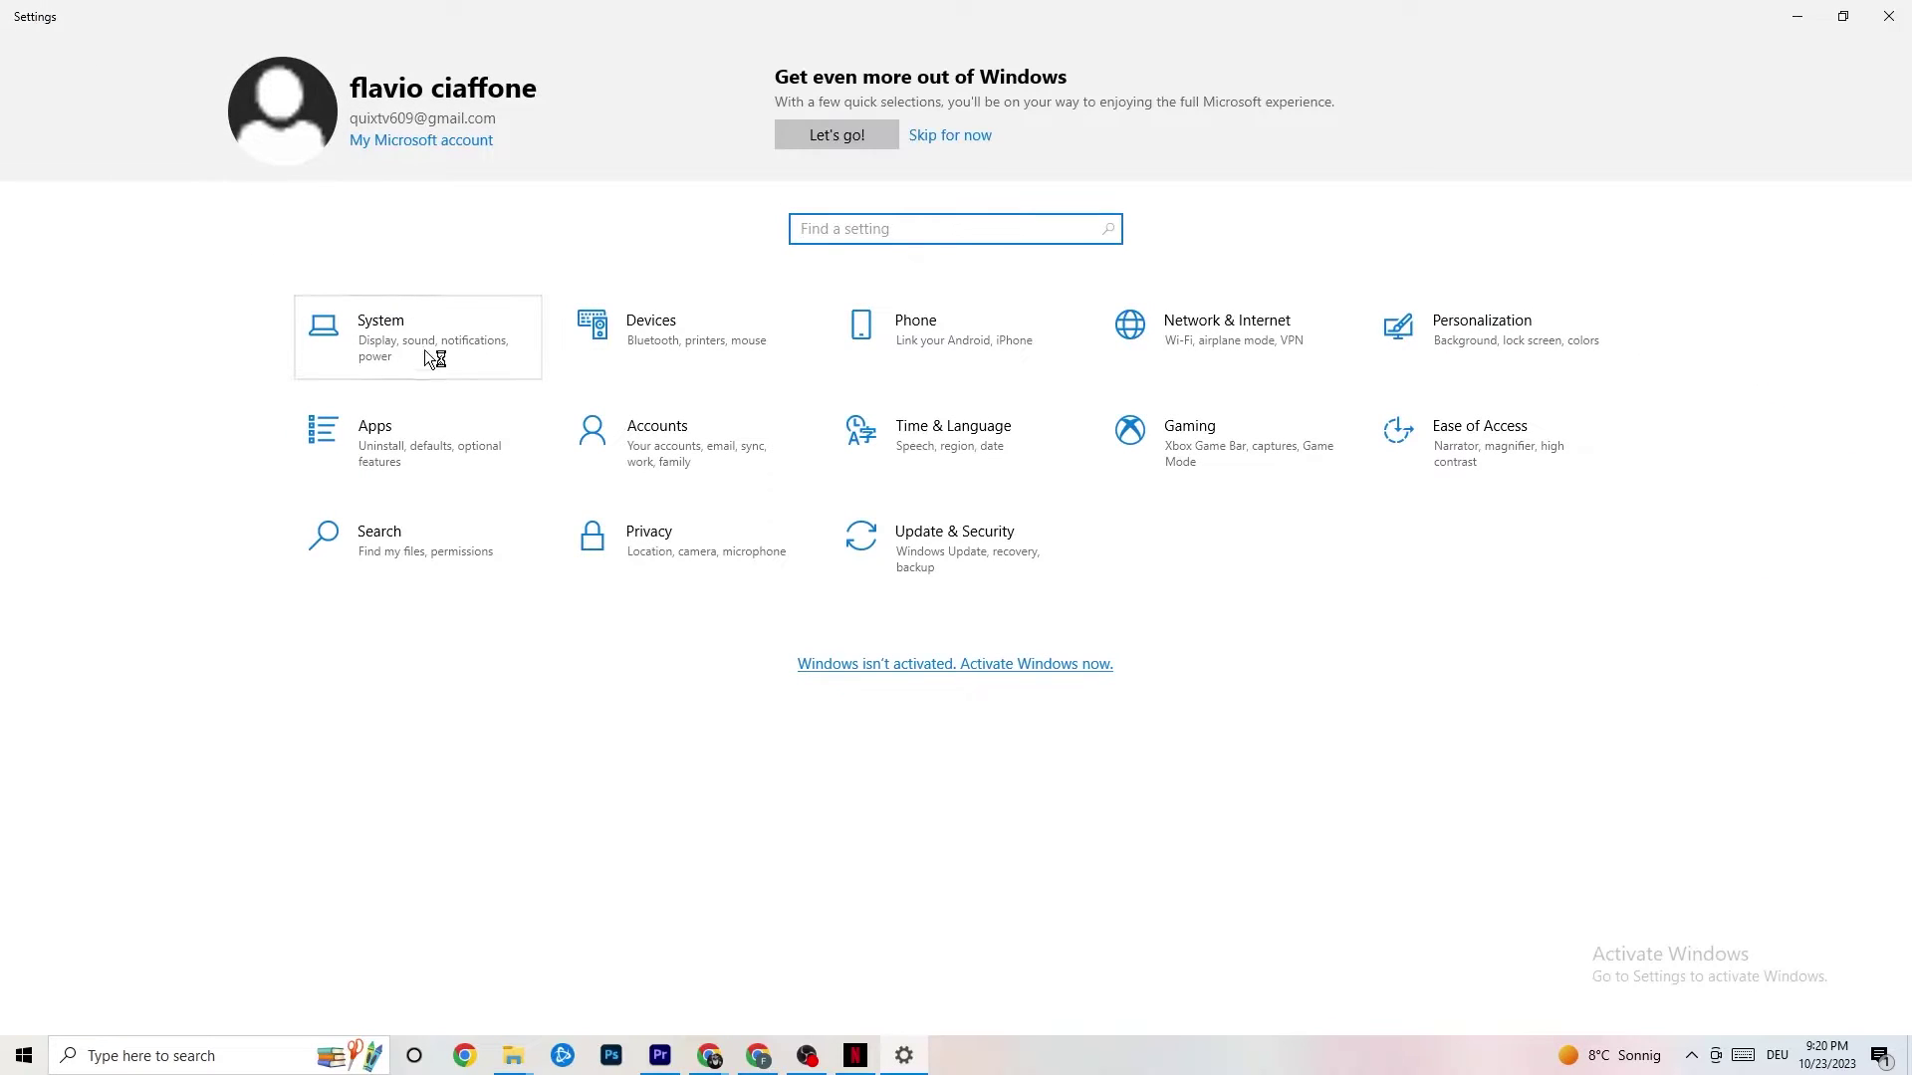
Open the Gaming settings and review the Xbox Game Bar toggle, controller option and keyboard shortcuts
left_click(1214, 466)
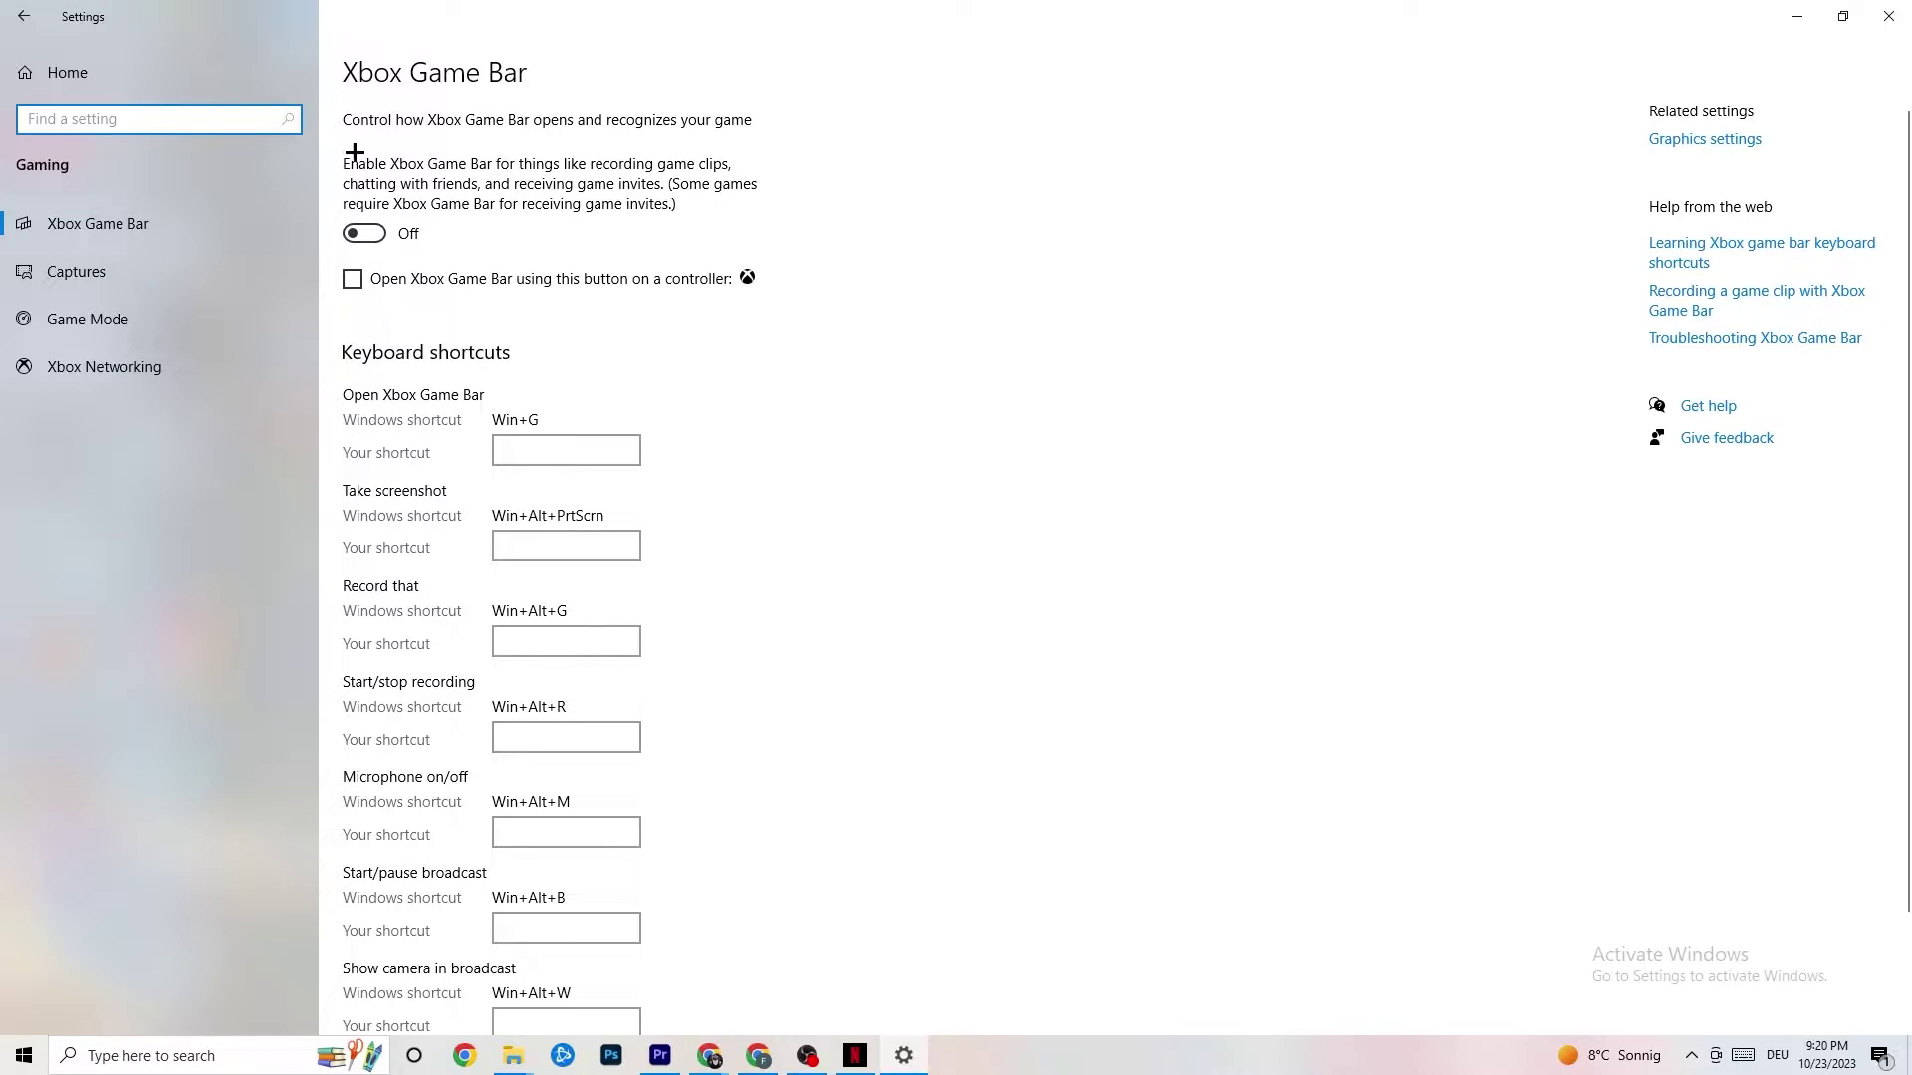
scroll(632, 319, "down", 2)
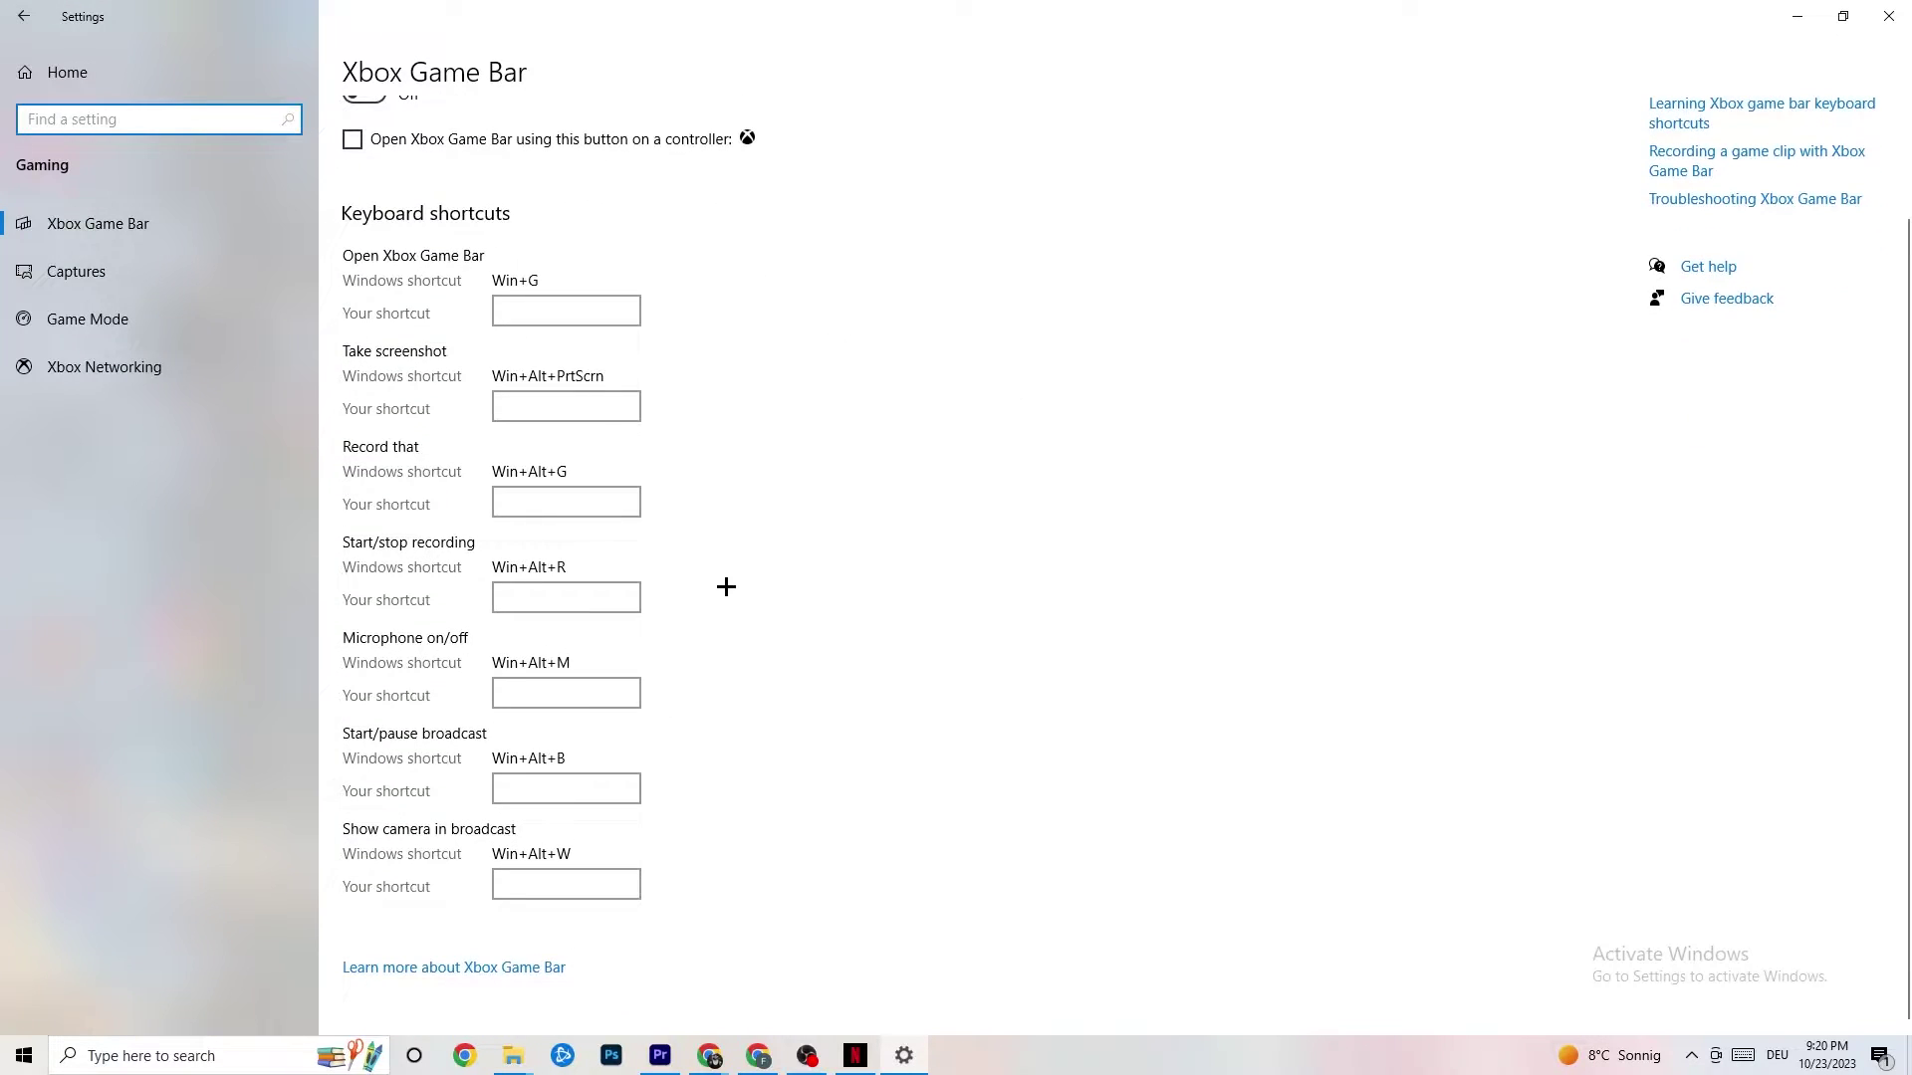
scroll(726, 584, "up", 2)
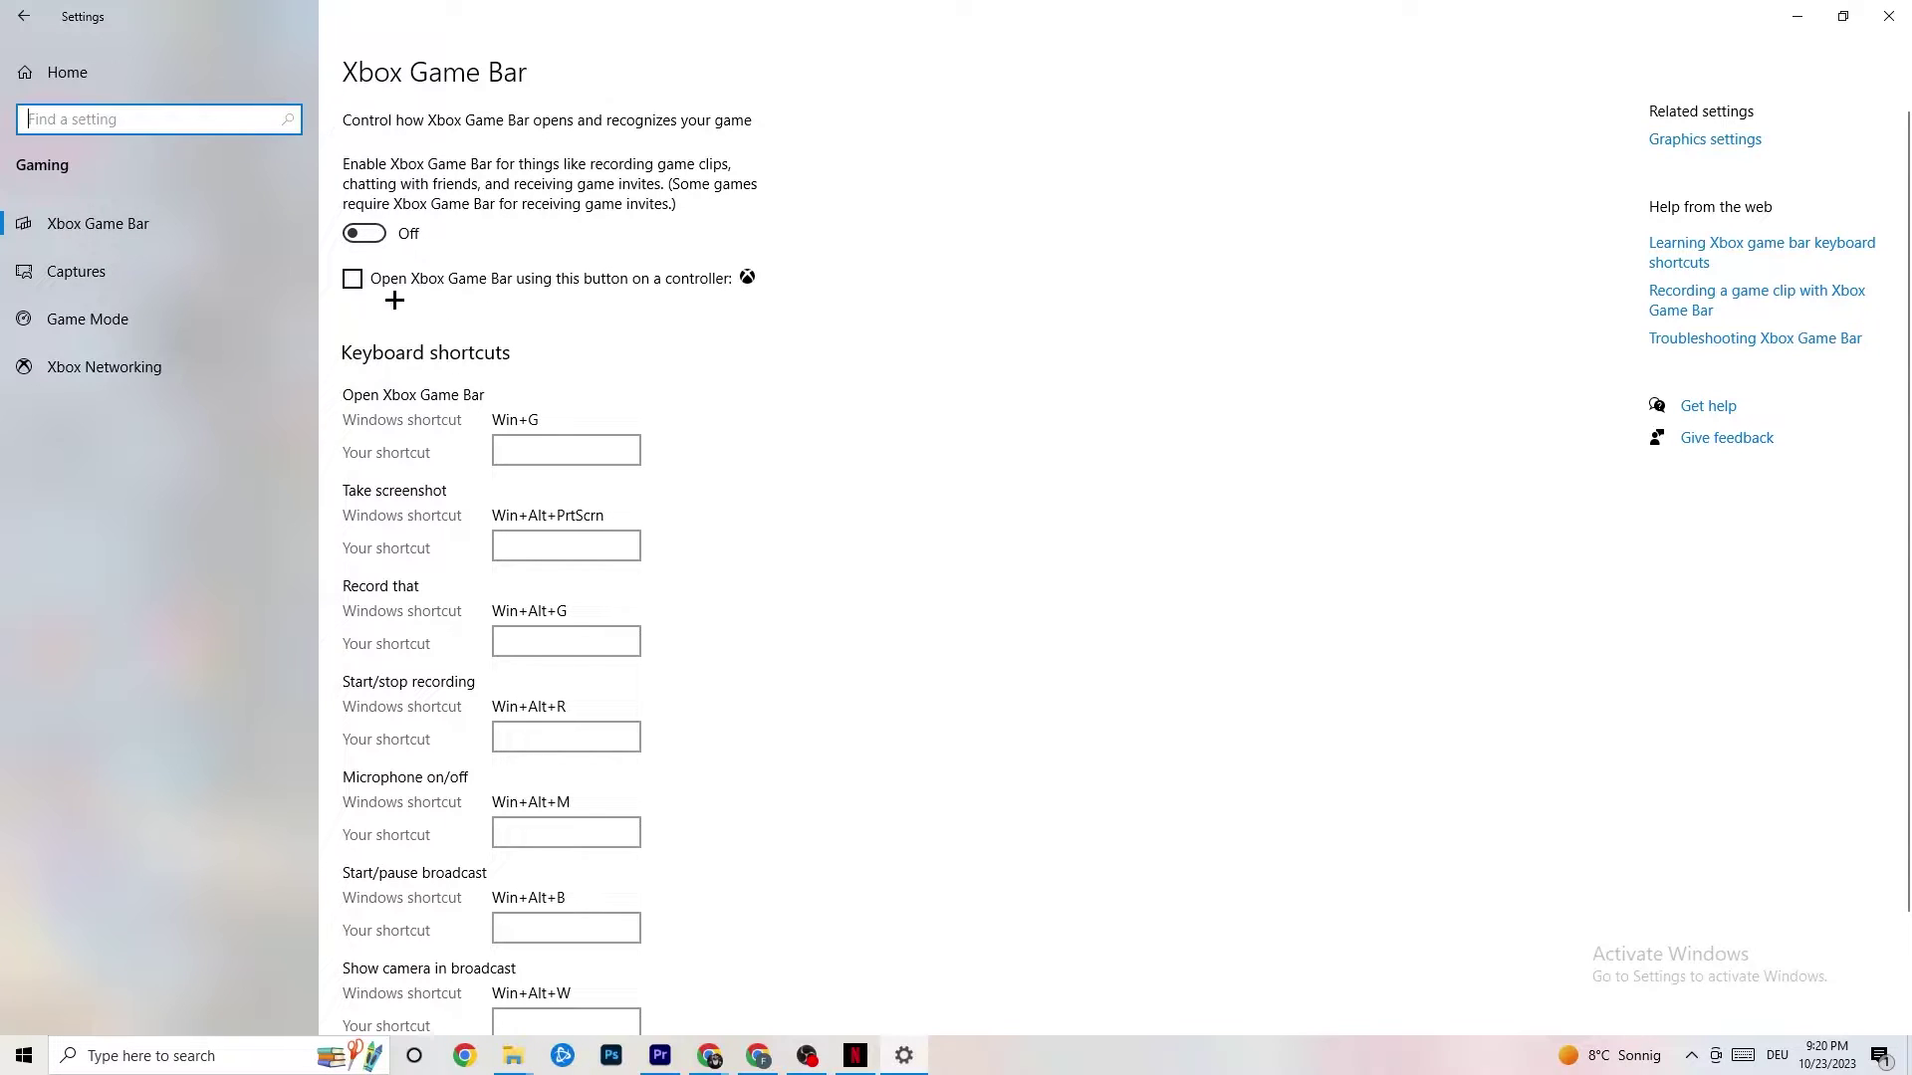
Review the Captures recording options and the Game Mode setting, and return to the Settings home page
left_click(160, 267)
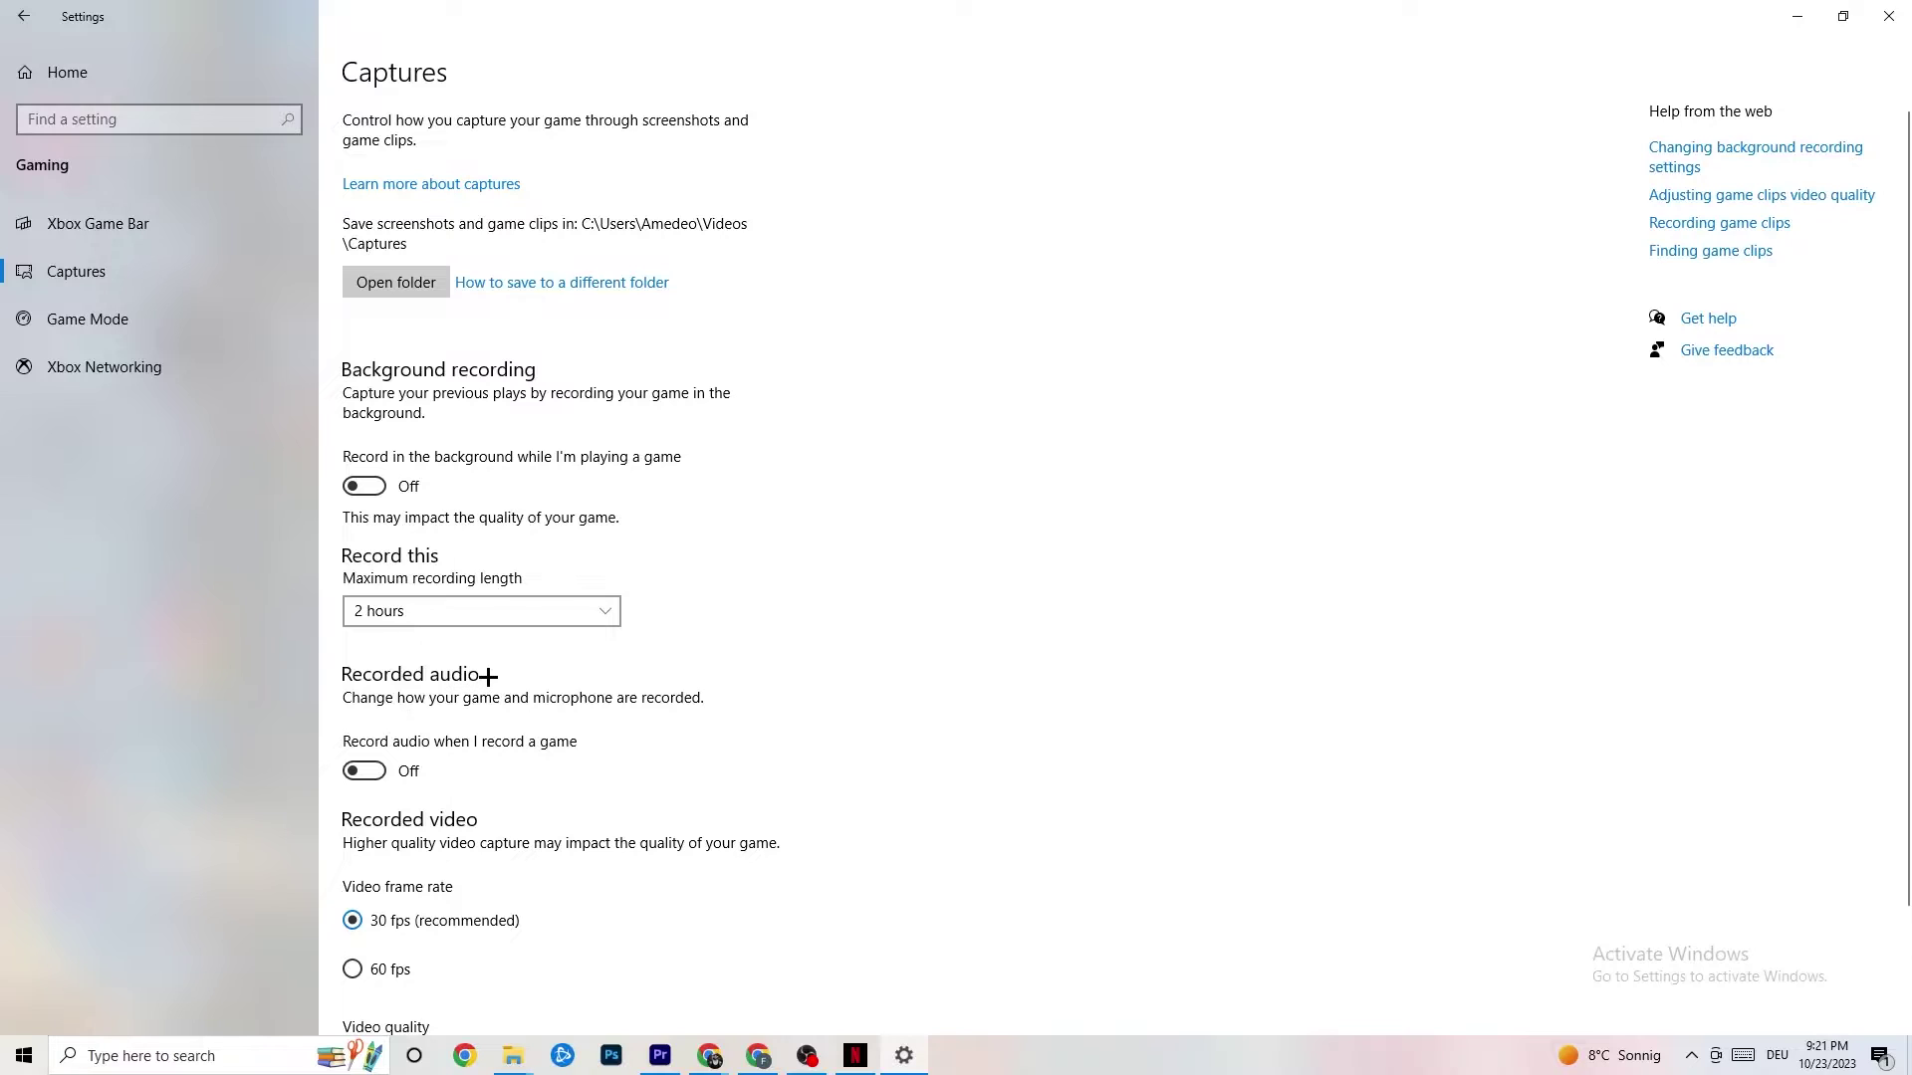
scroll(516, 696, "down", 3)
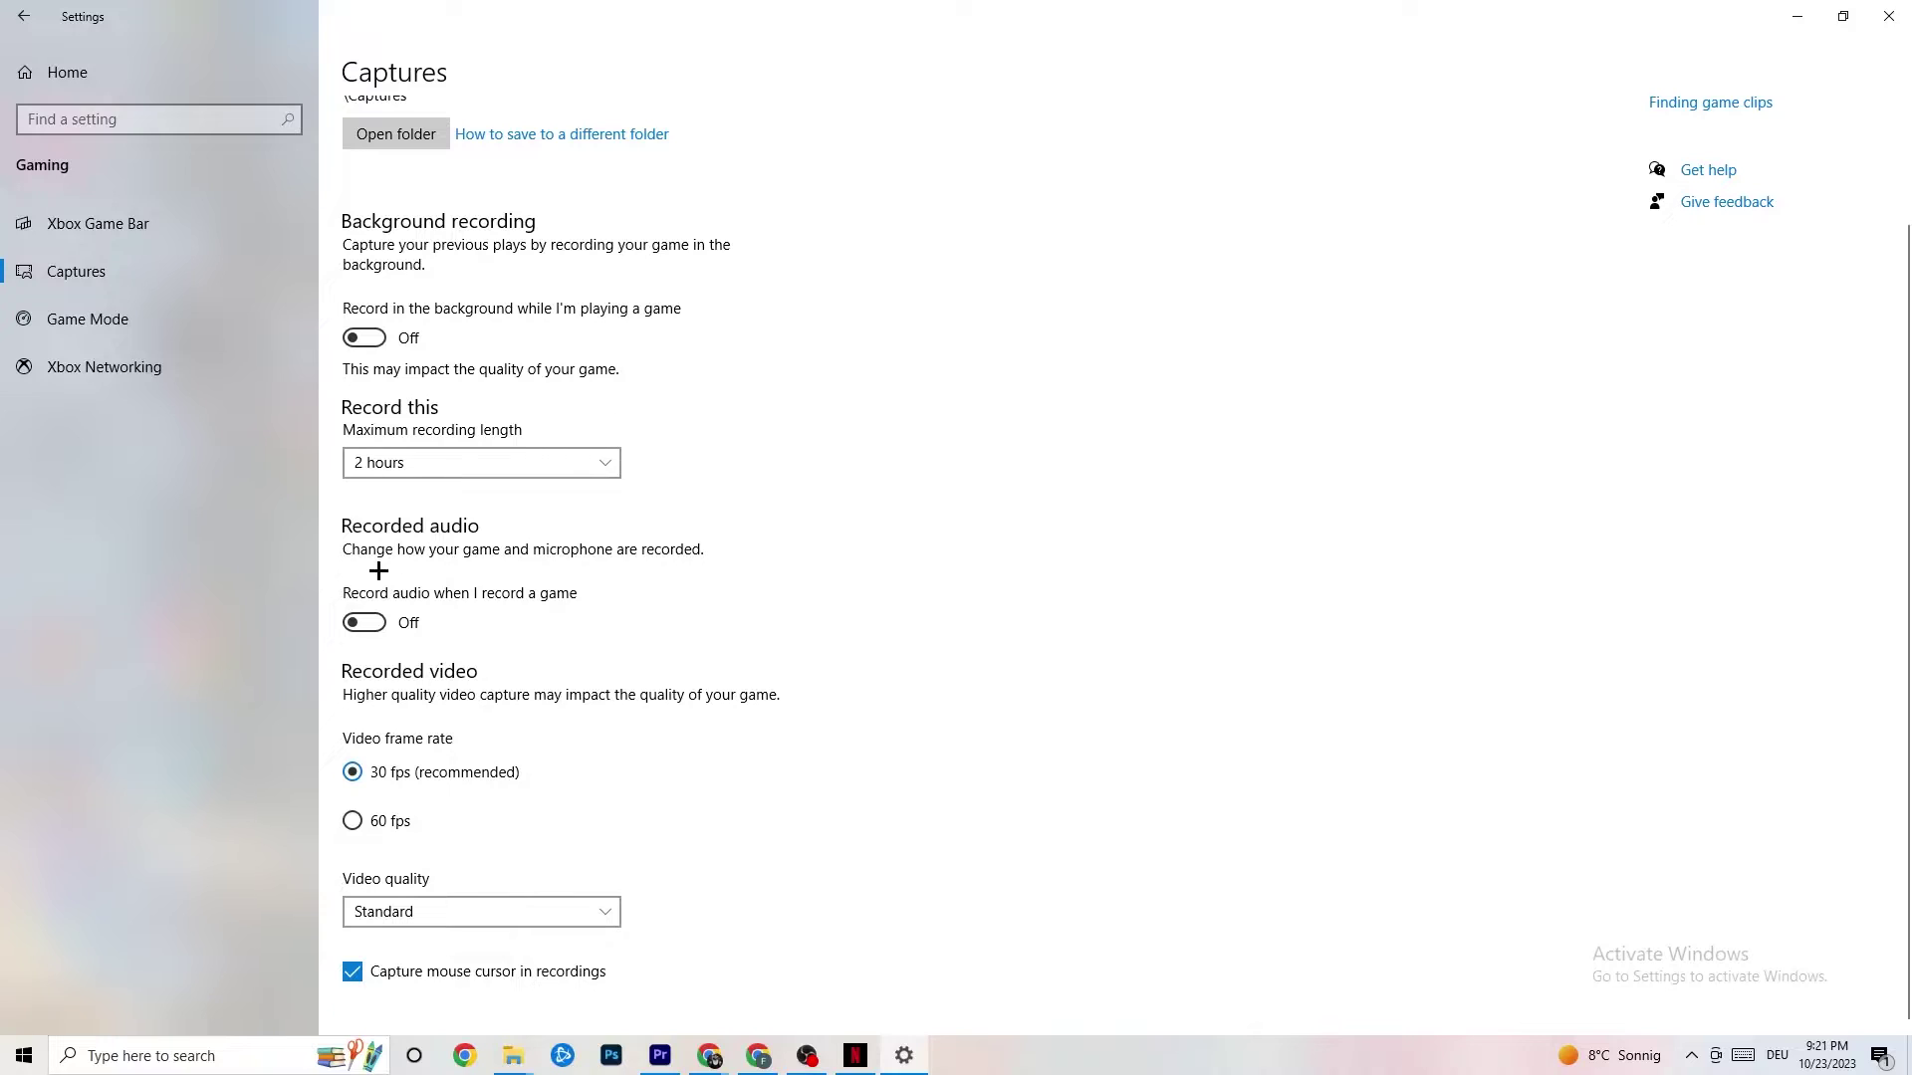
left_click(146, 334)
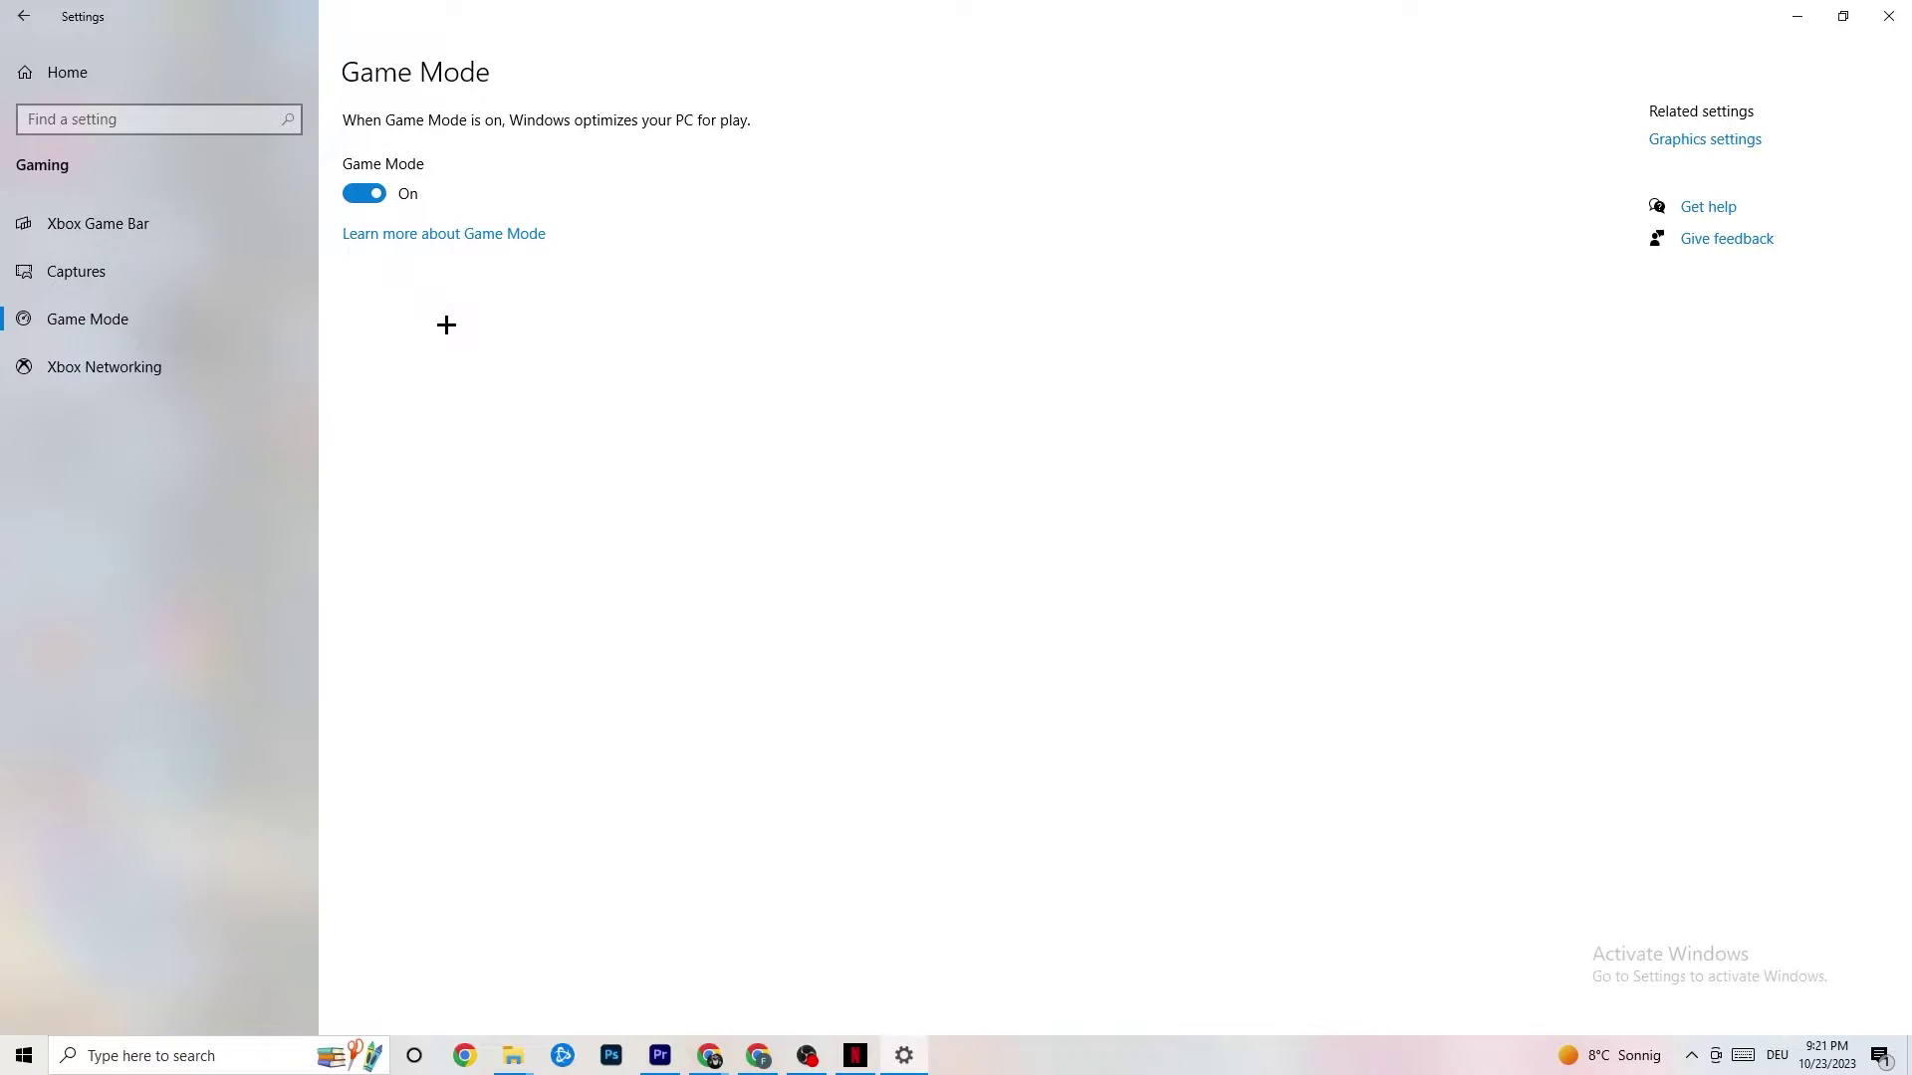
left_click(30, 15)
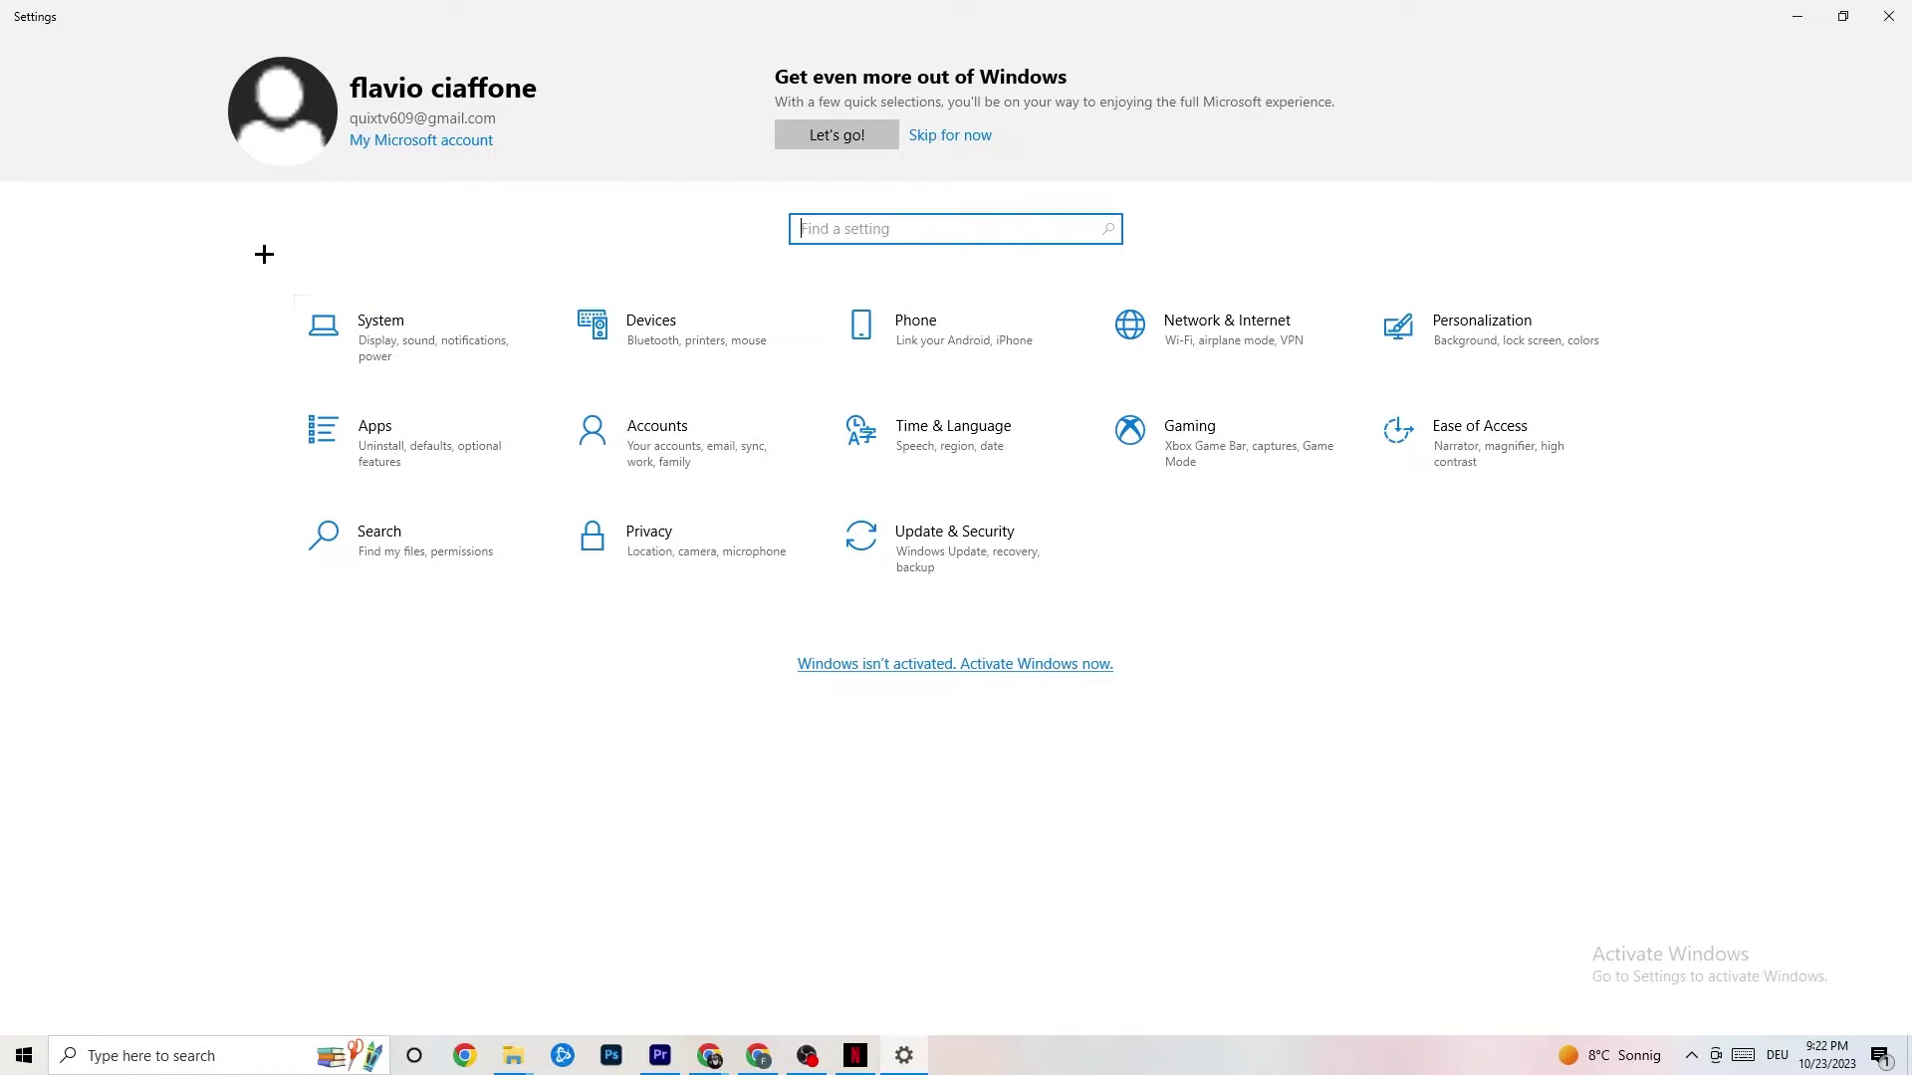
Review the Windows Update and Troubleshoot pages under Update & Security, and close Settings
left_click(990, 565)
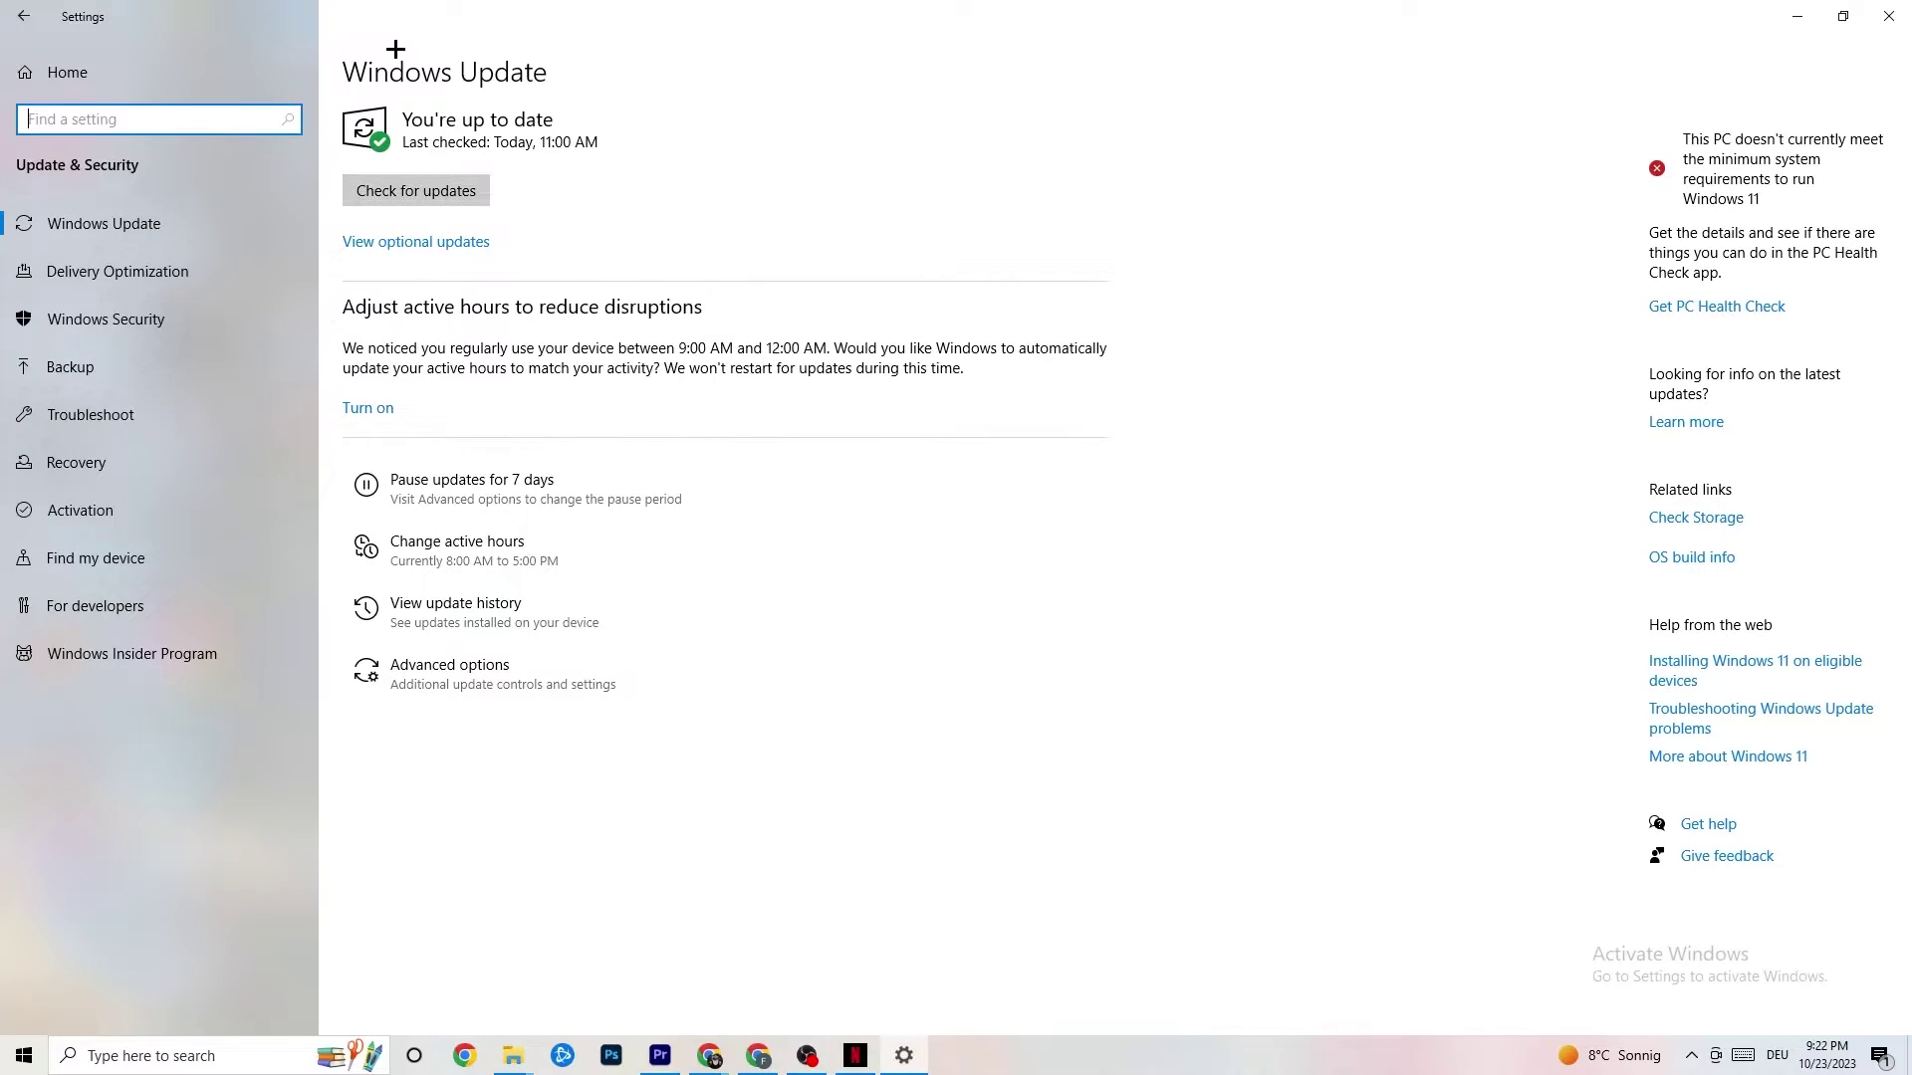
left_click(628, 228)
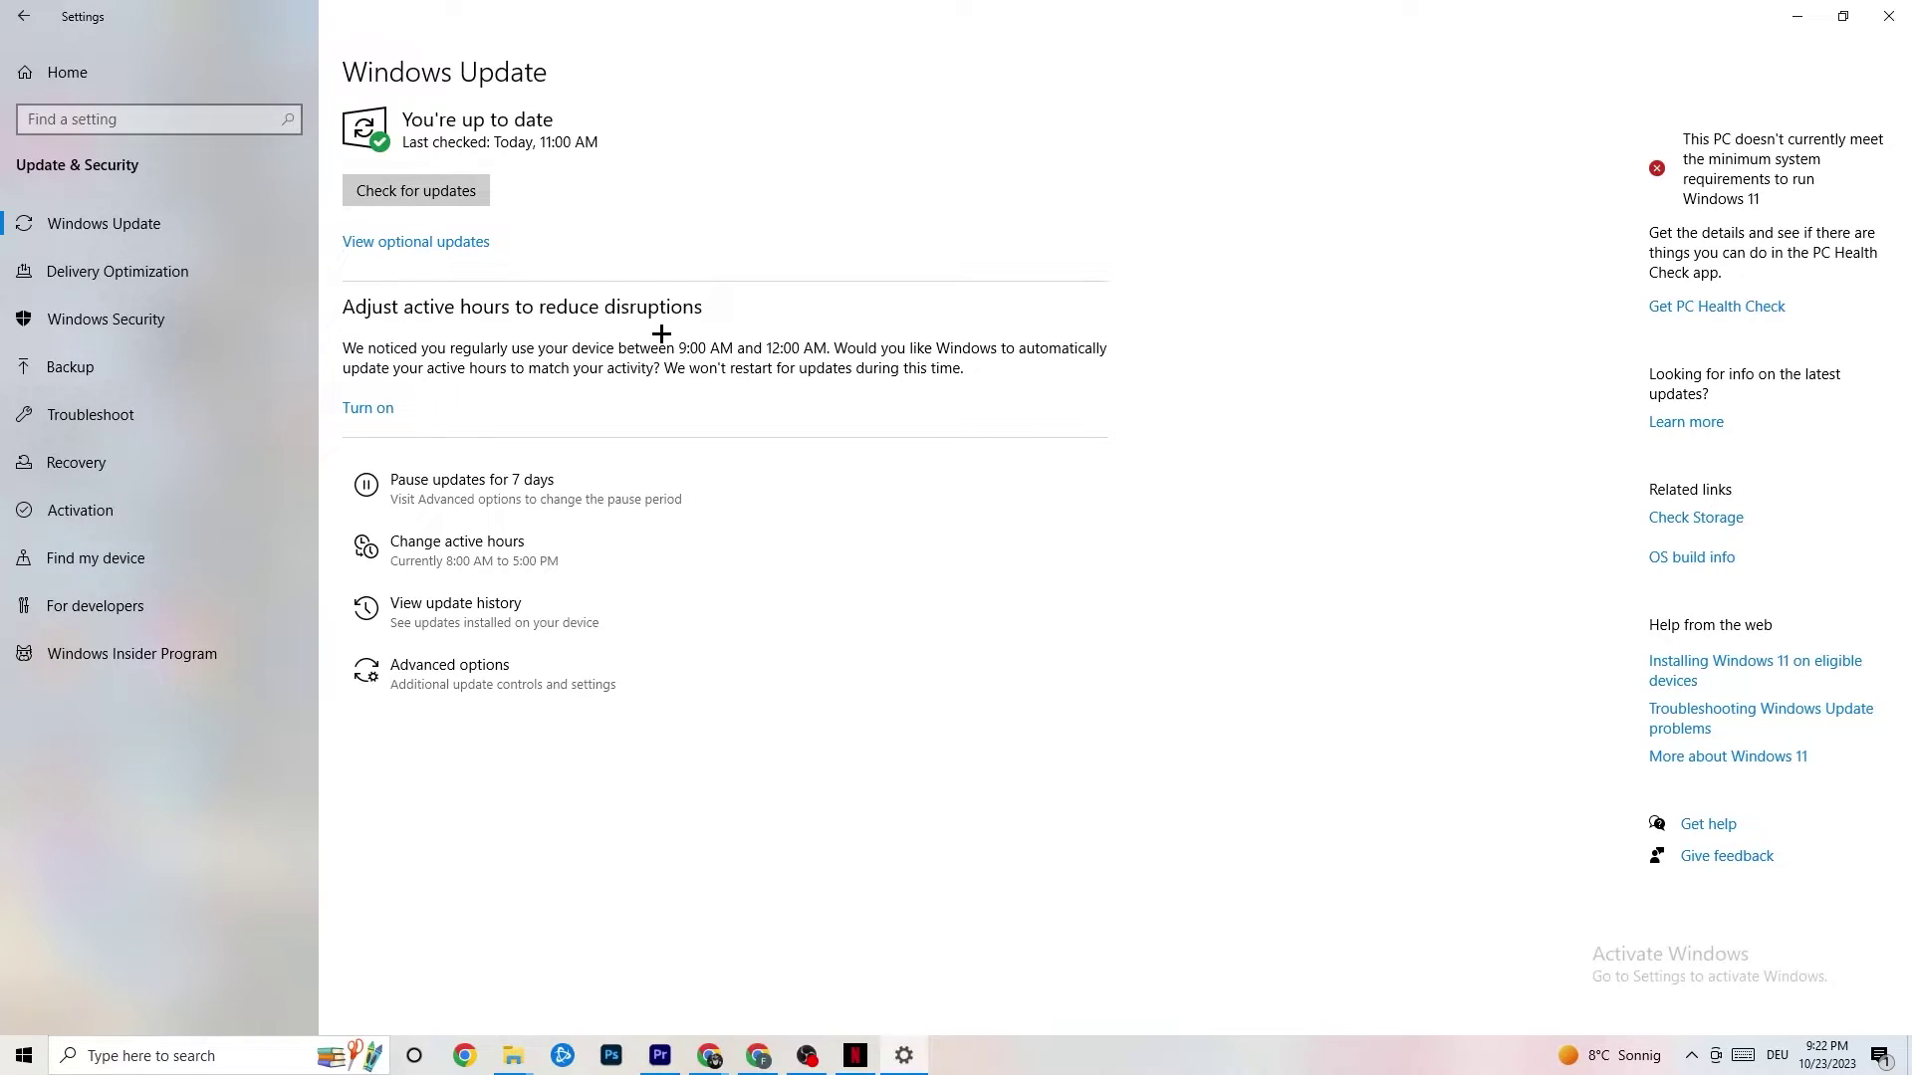
left_click(156, 421)
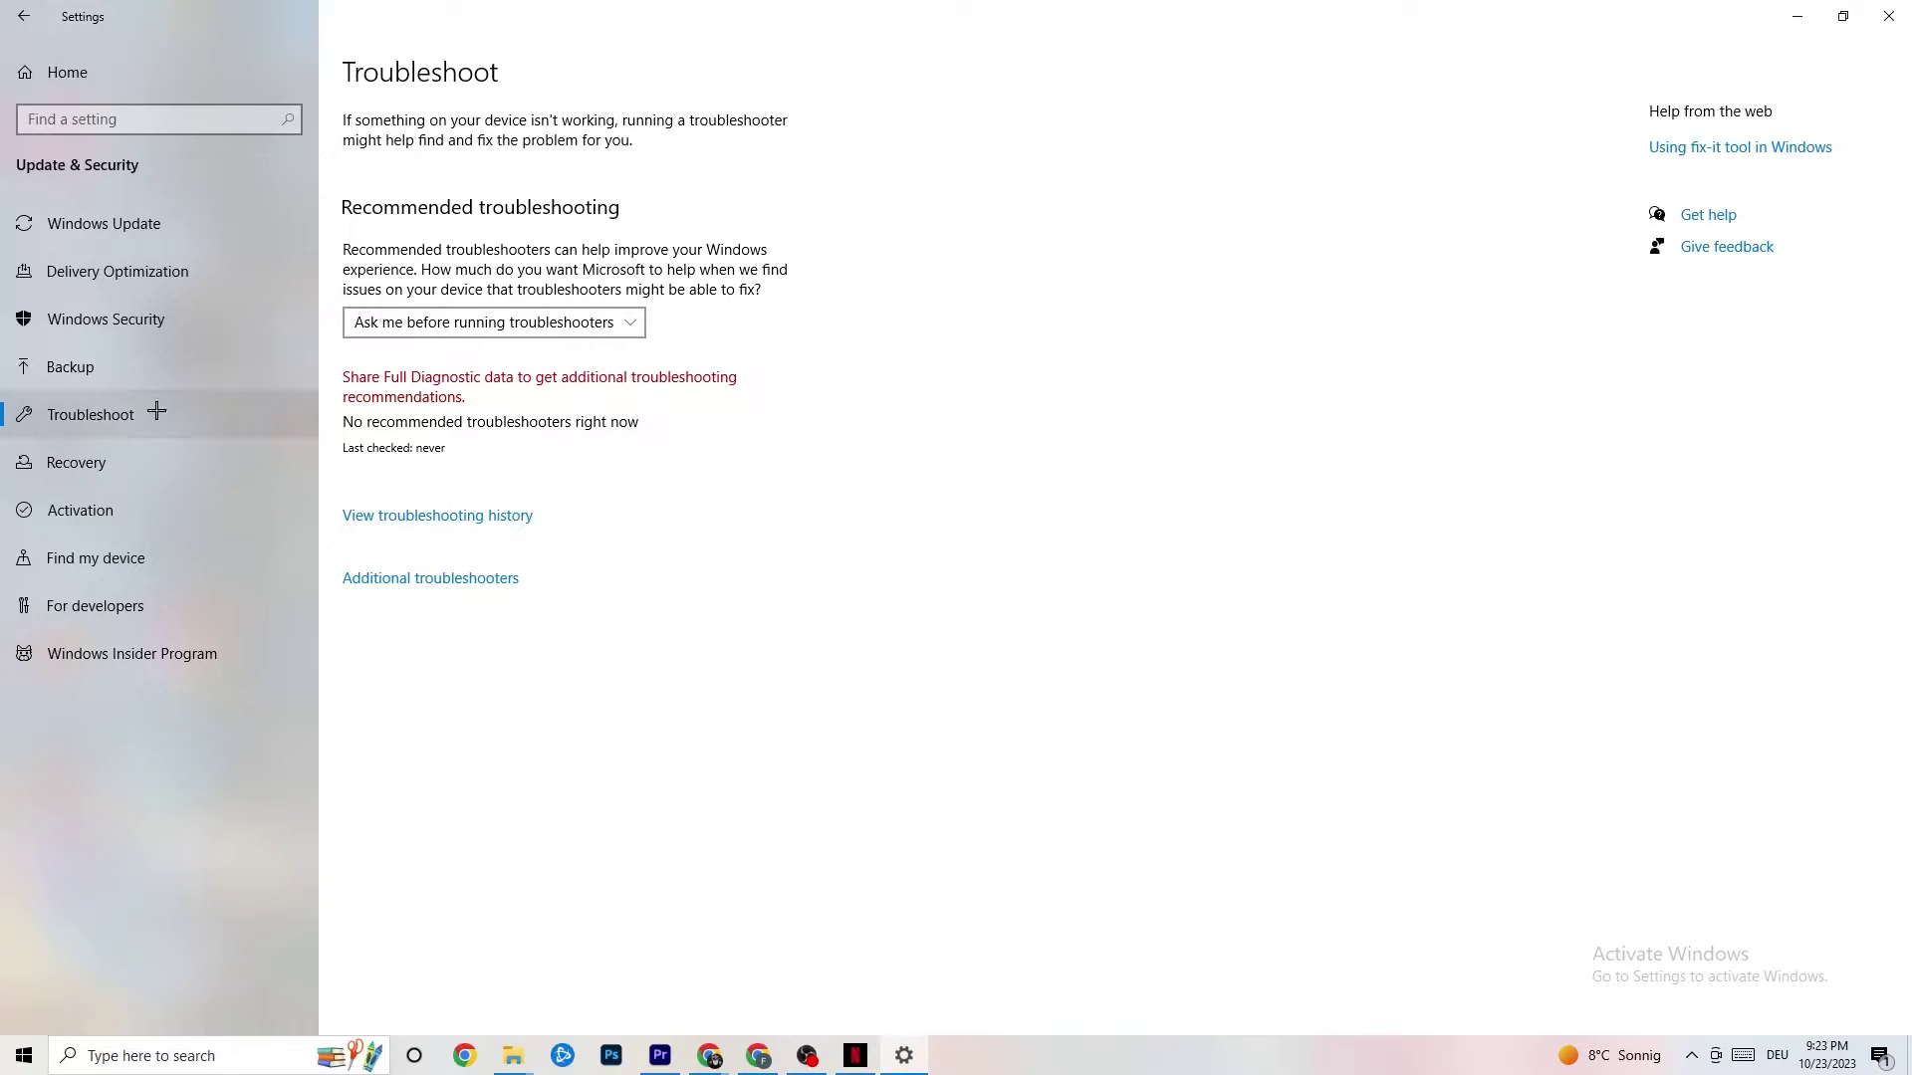
left_click(1880, 5)
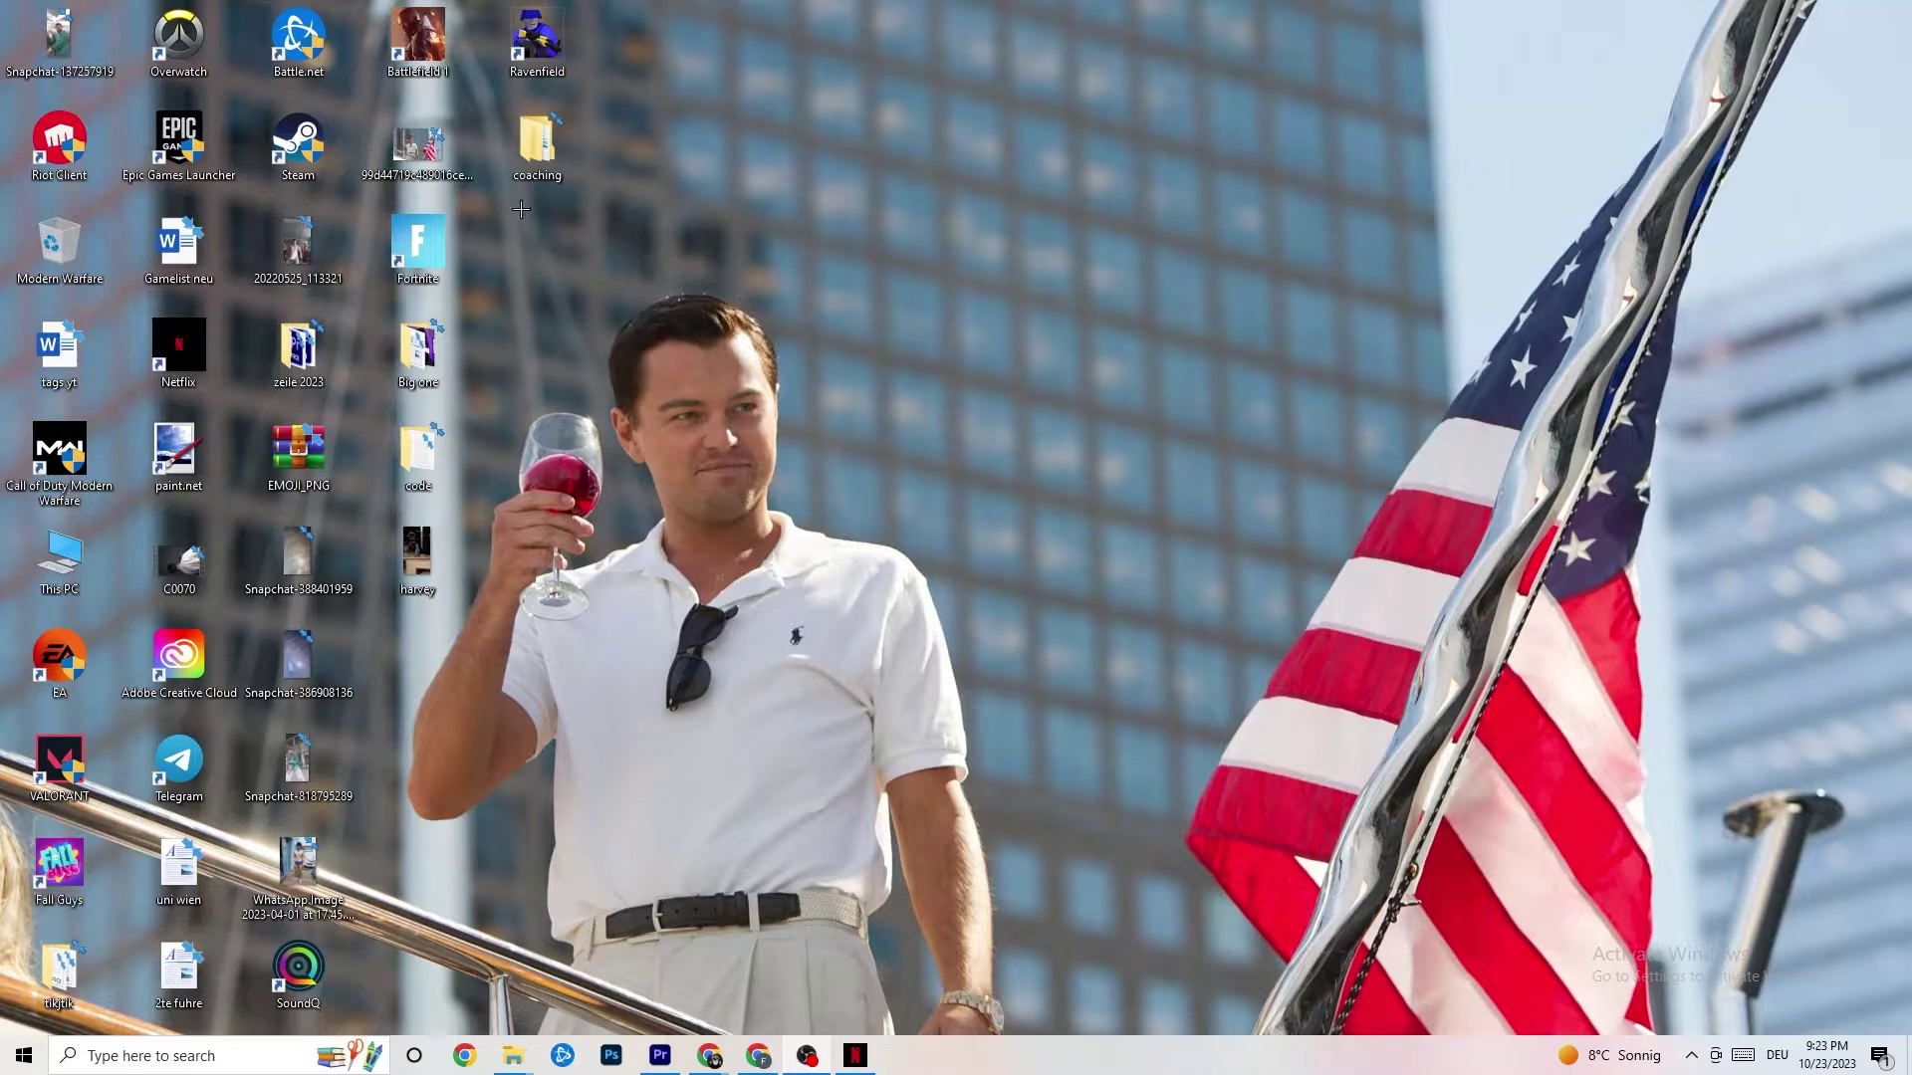
Move the Steam shortcut to an empty area of the desktop and look over its available shortcut actions
left_click_drag(298, 145, 1015, 344)
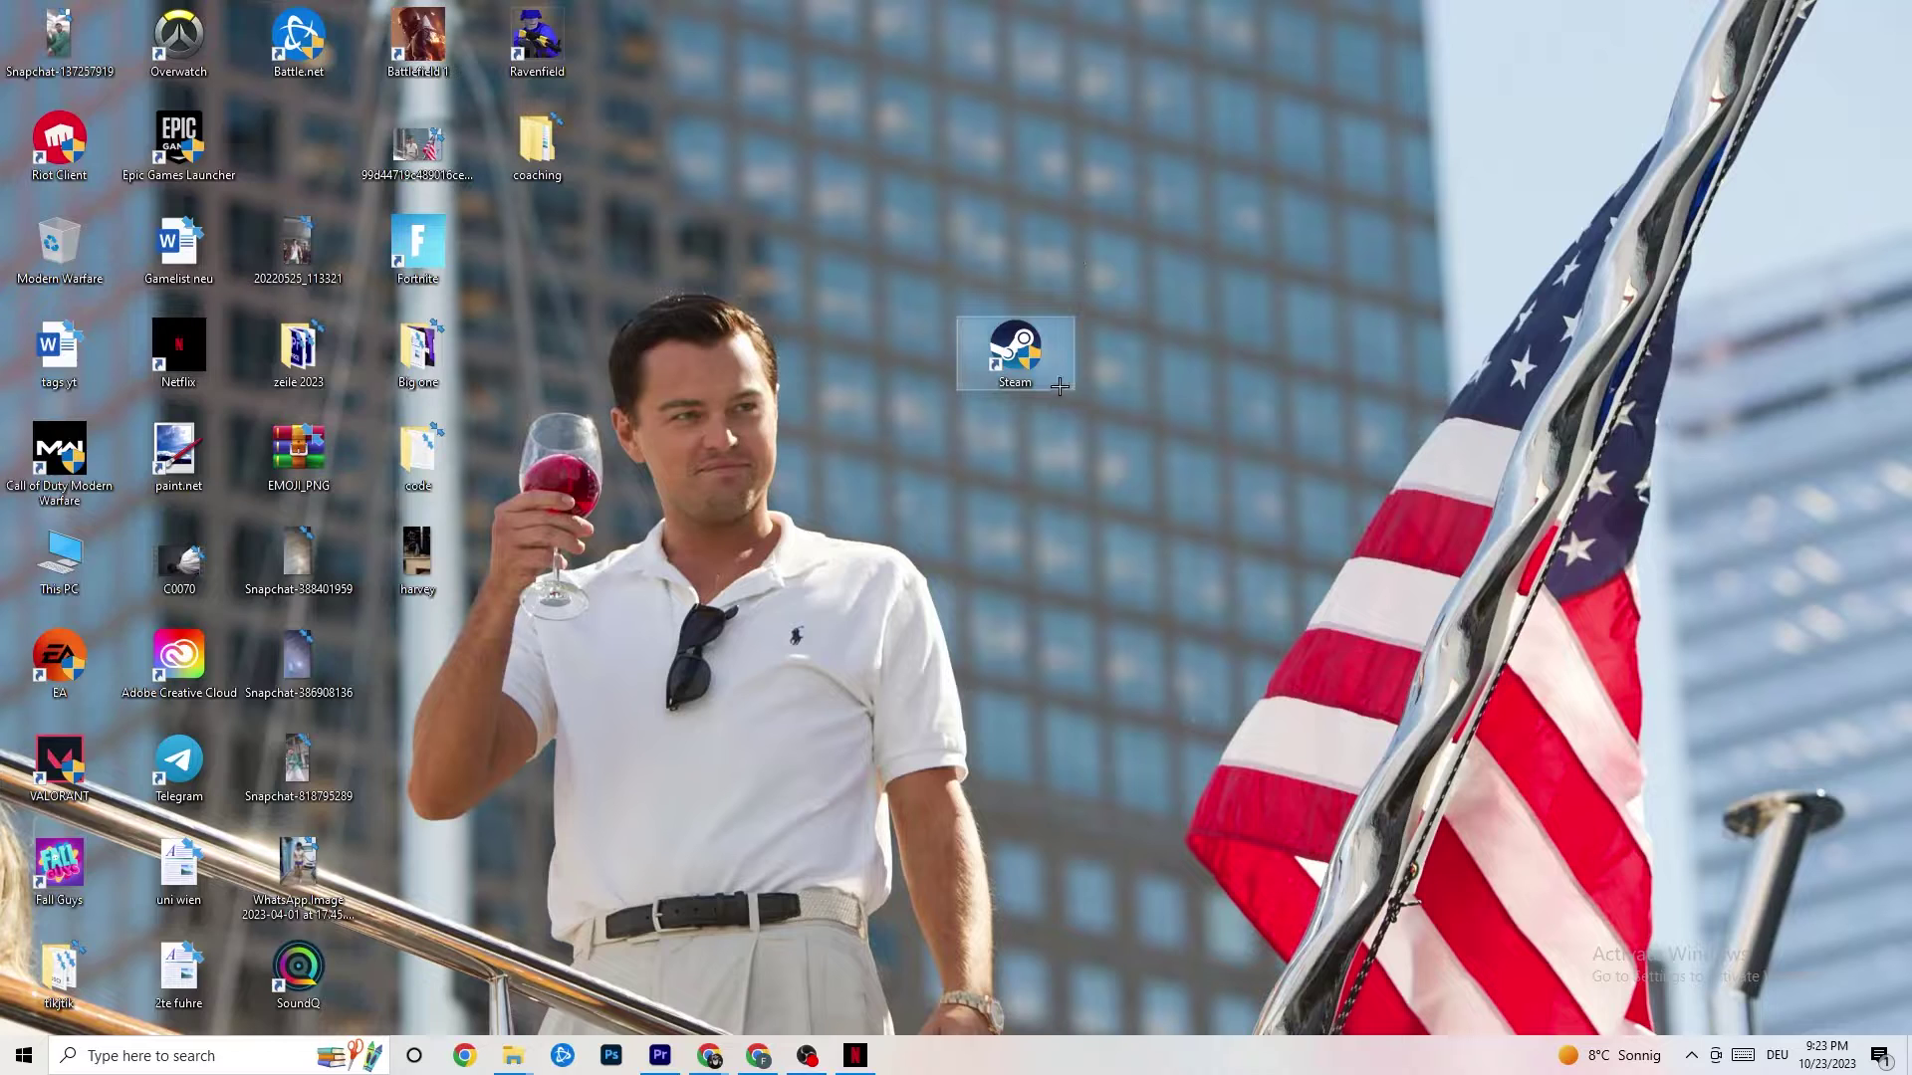
right_click(1014, 362)
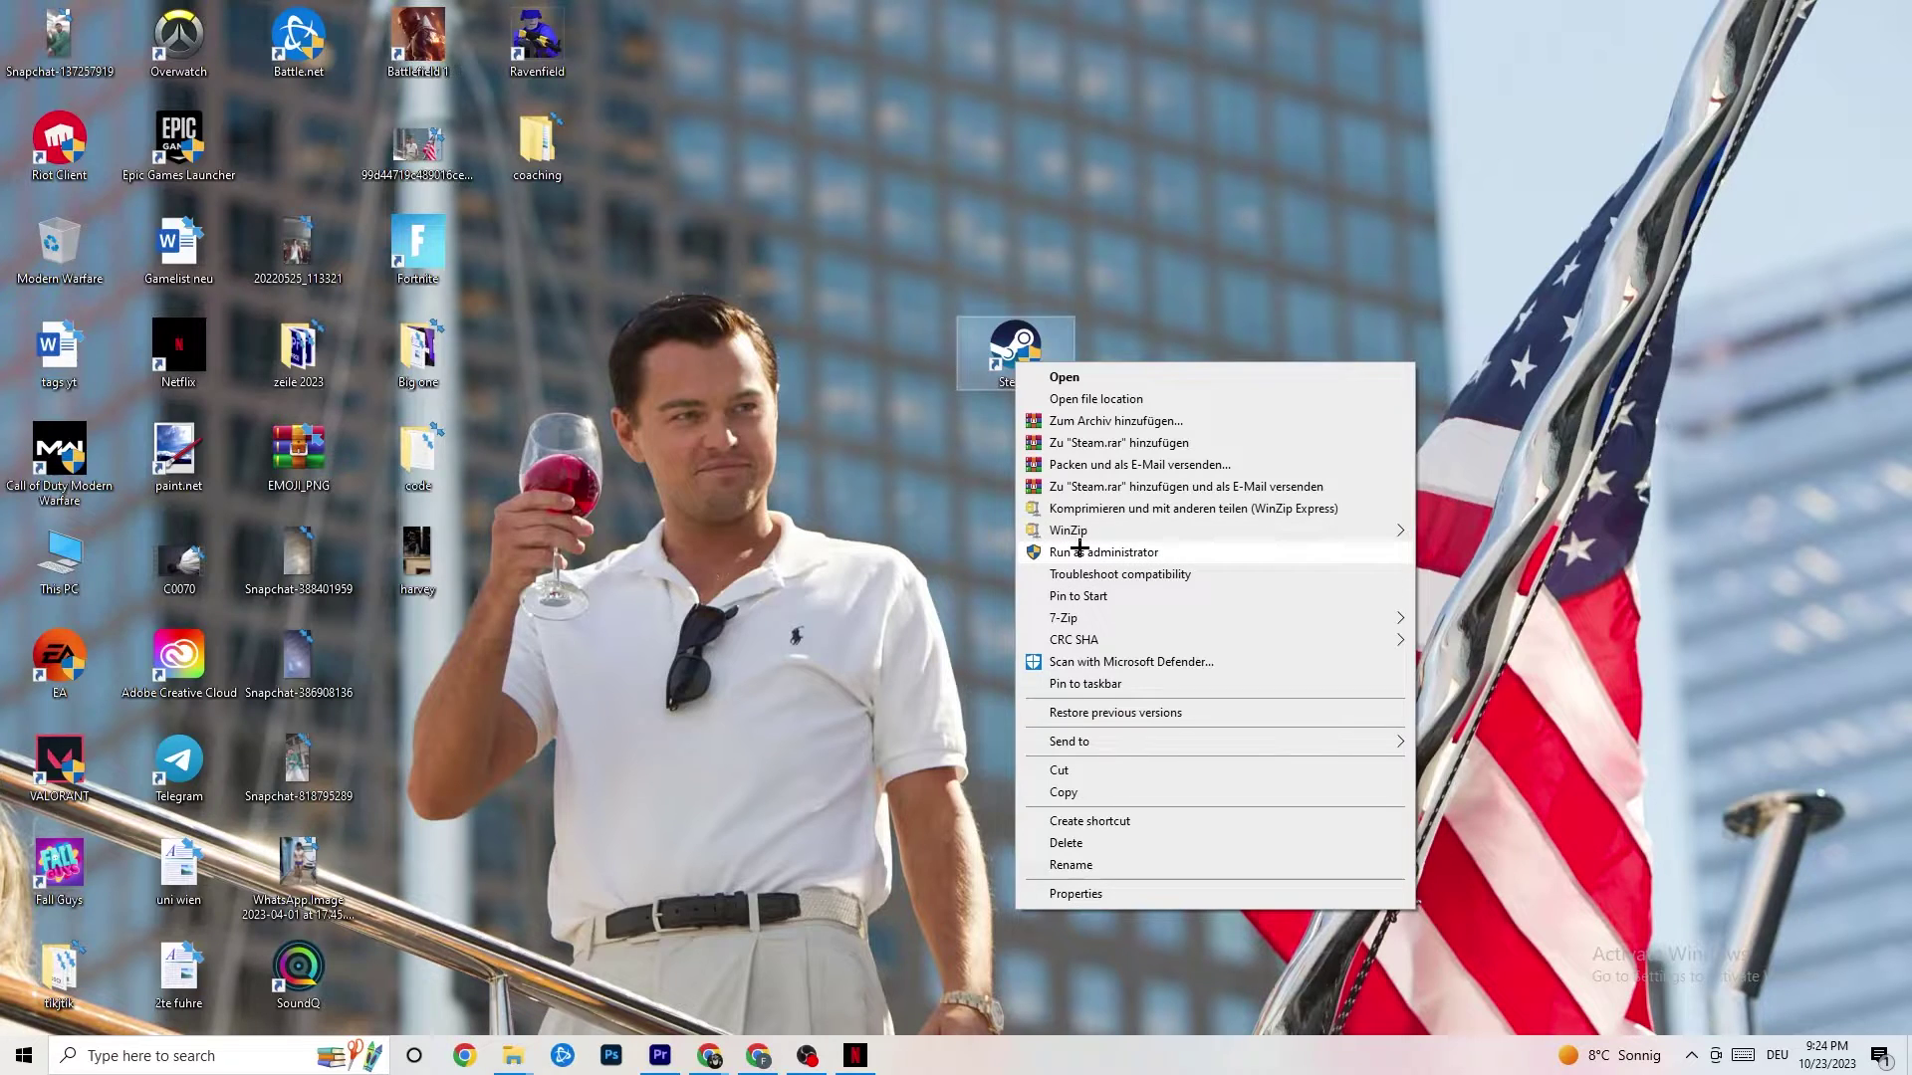
left_click(823, 498)
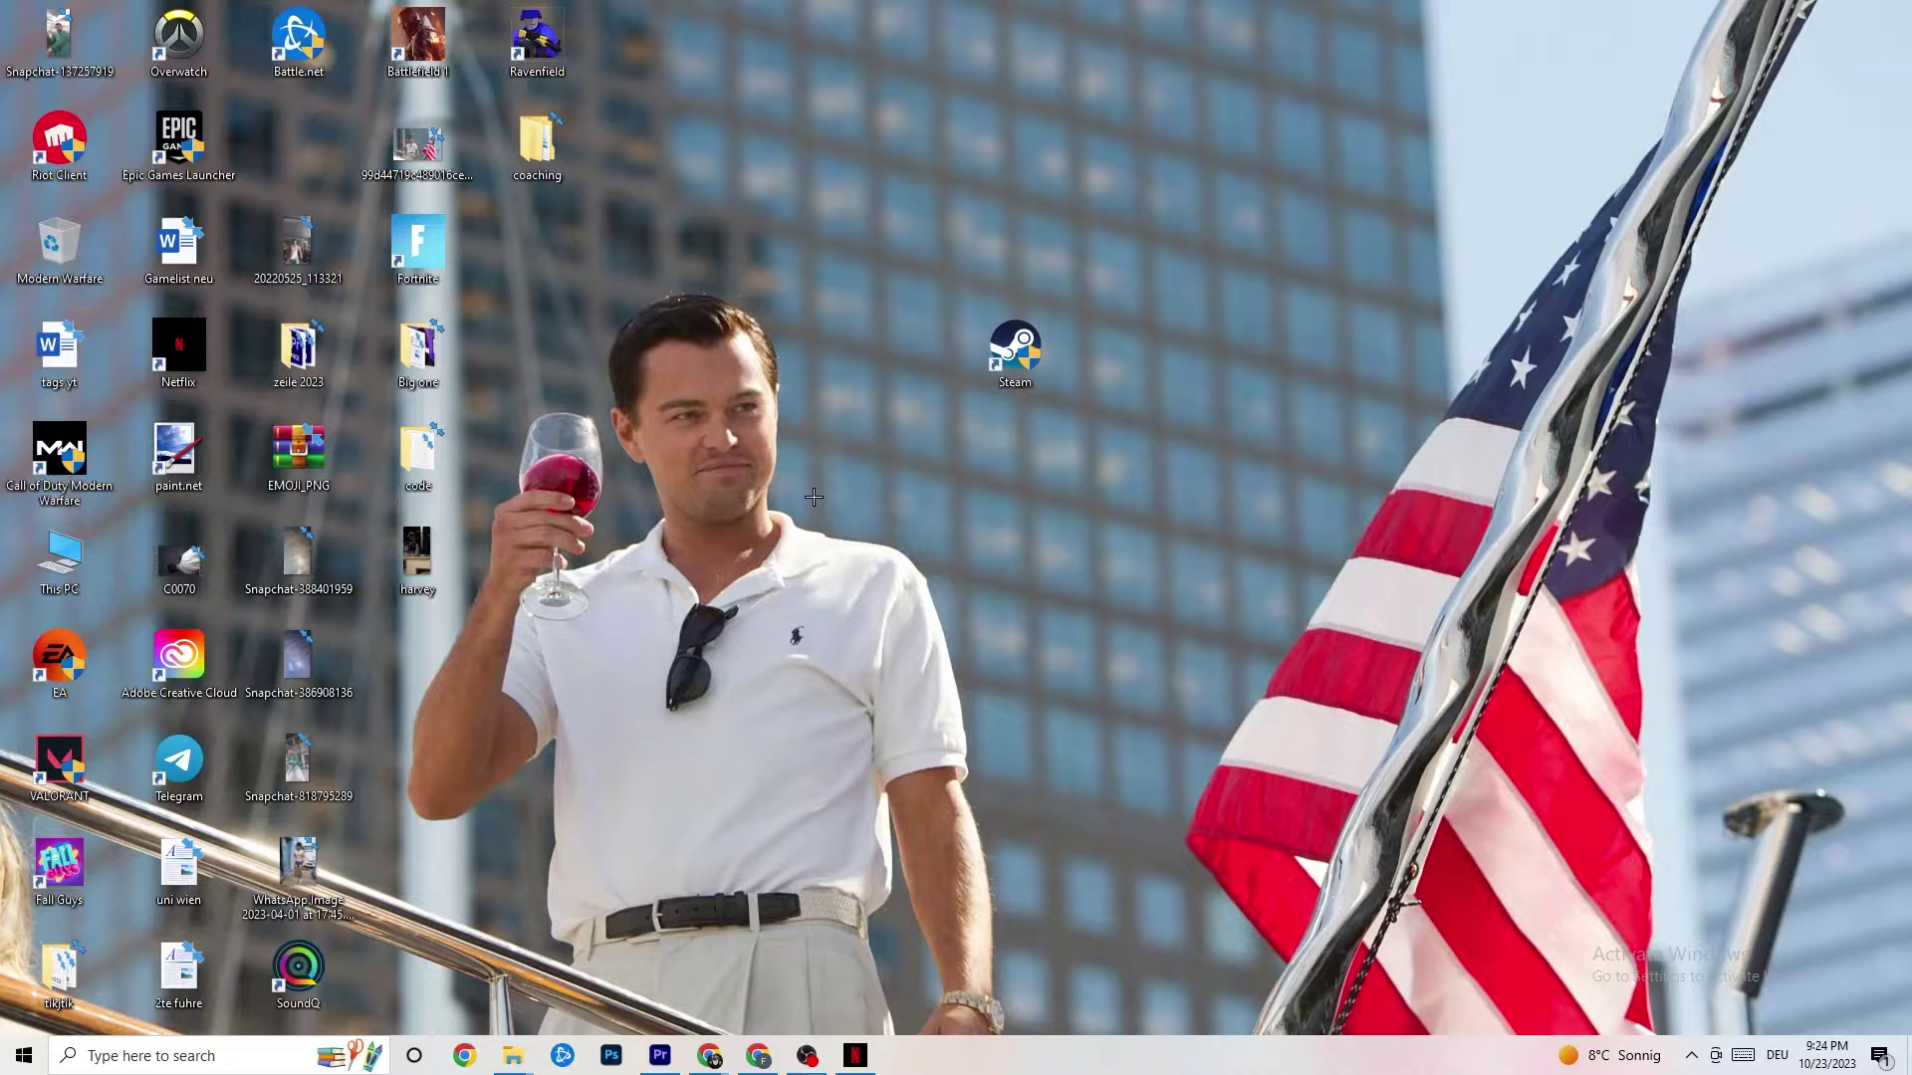
Move the Steam shortcut slightly on the desktop, open its Properties, and reposition the dialog clear of the shortcut
left_click_drag(995, 361, 877, 360)
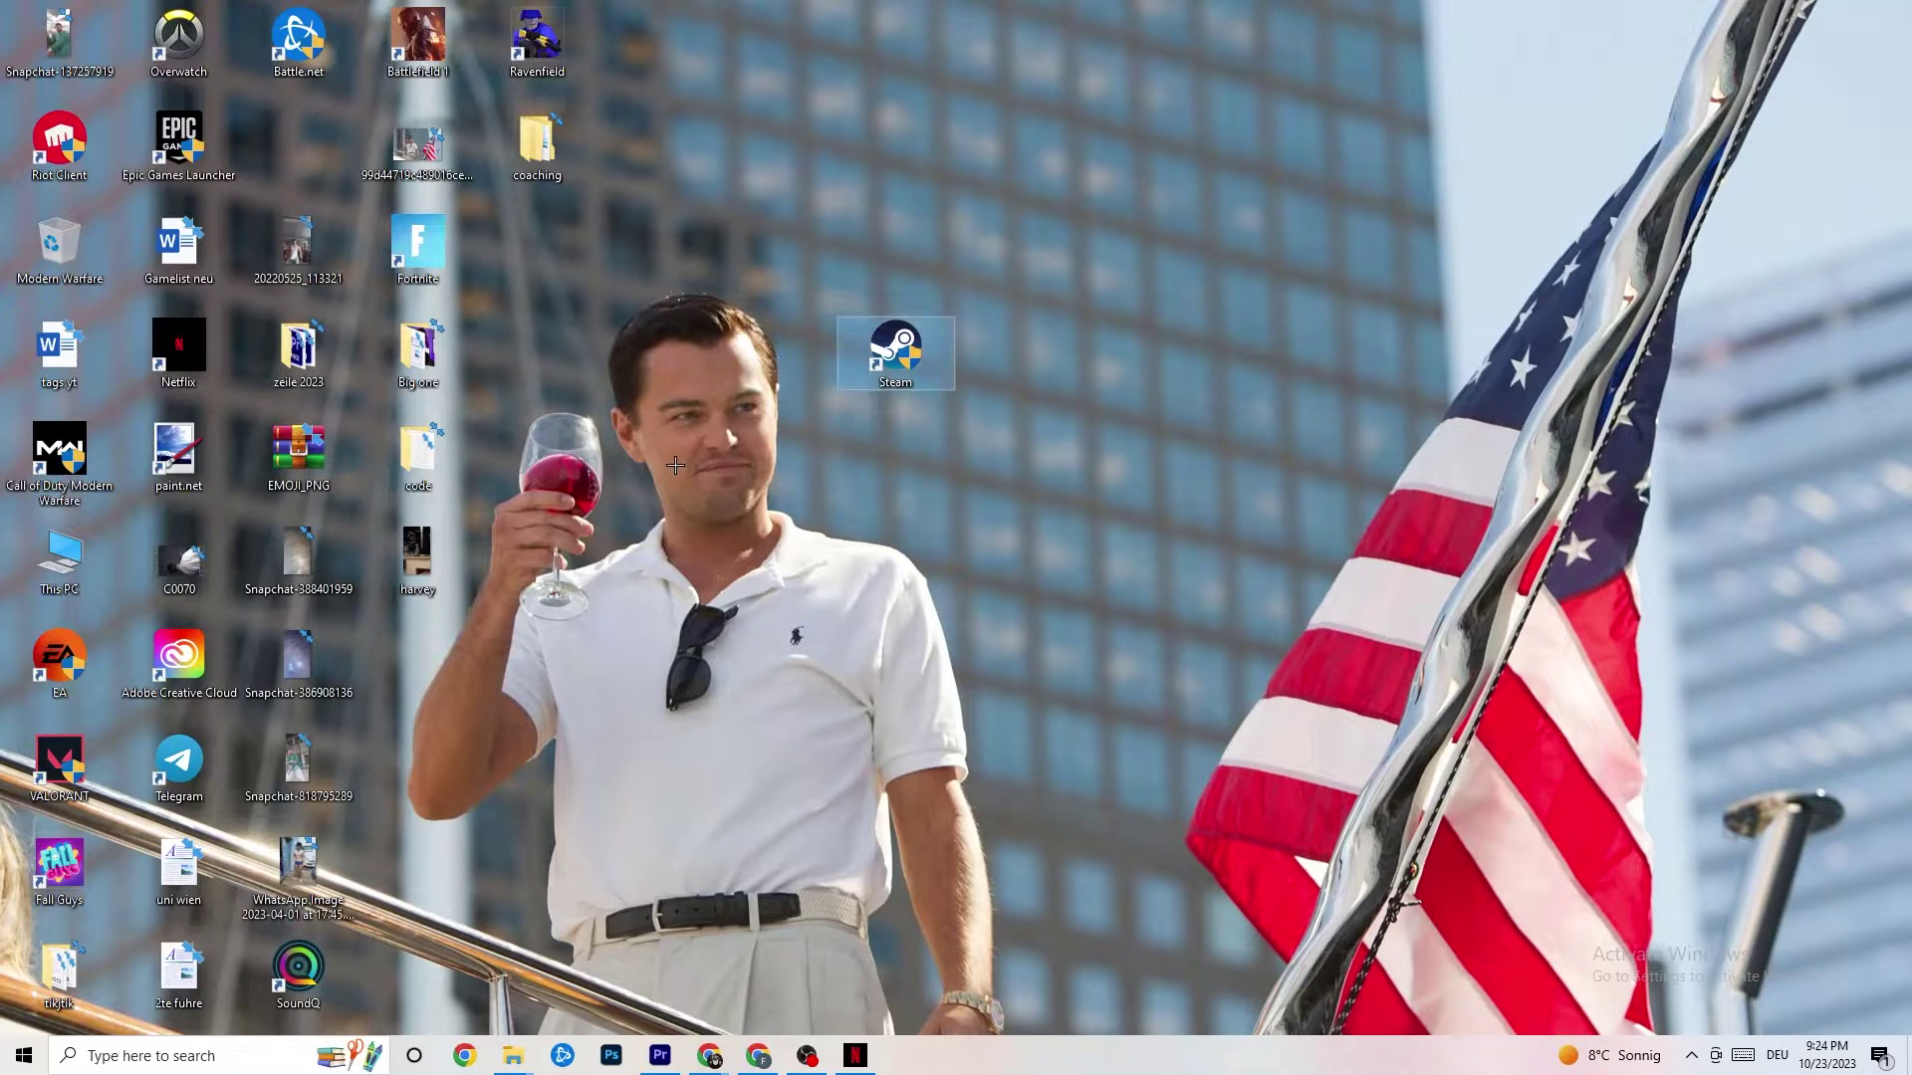
right_click(876, 361)
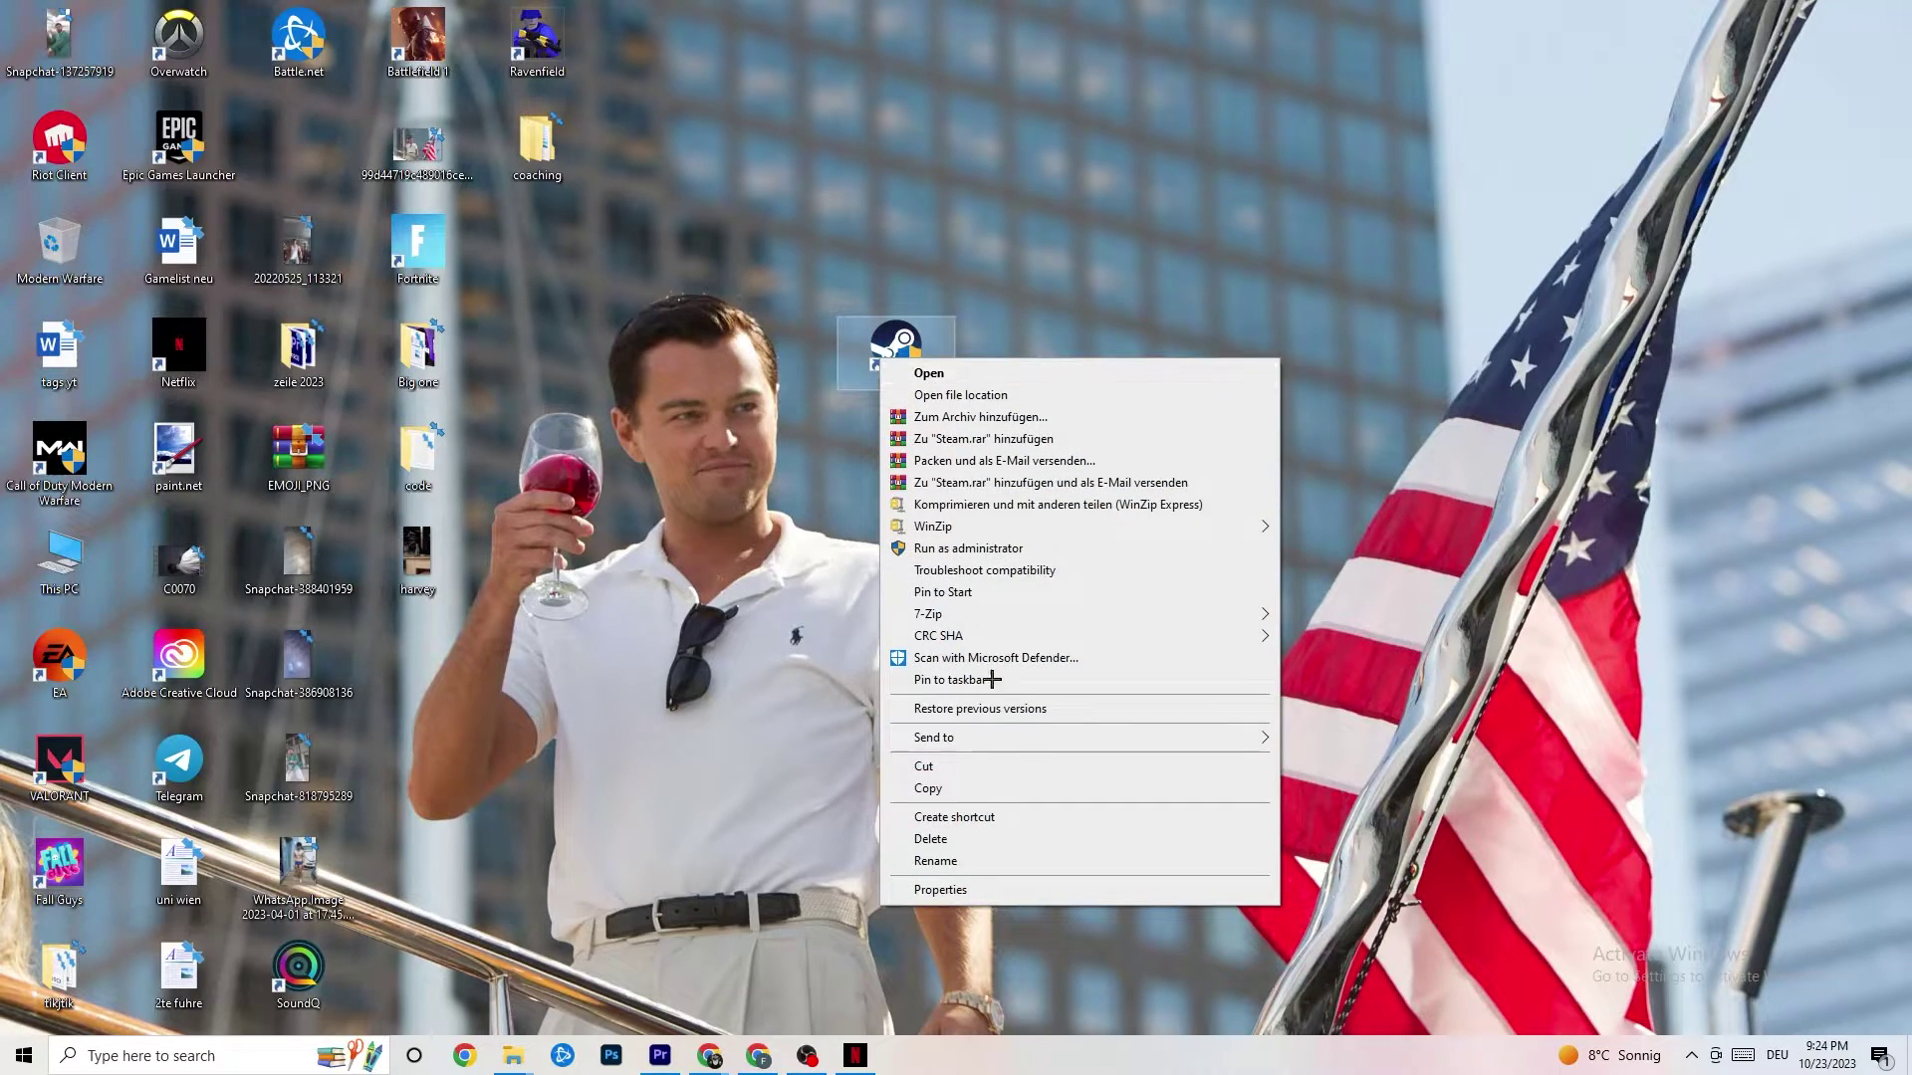
left_click(973, 889)
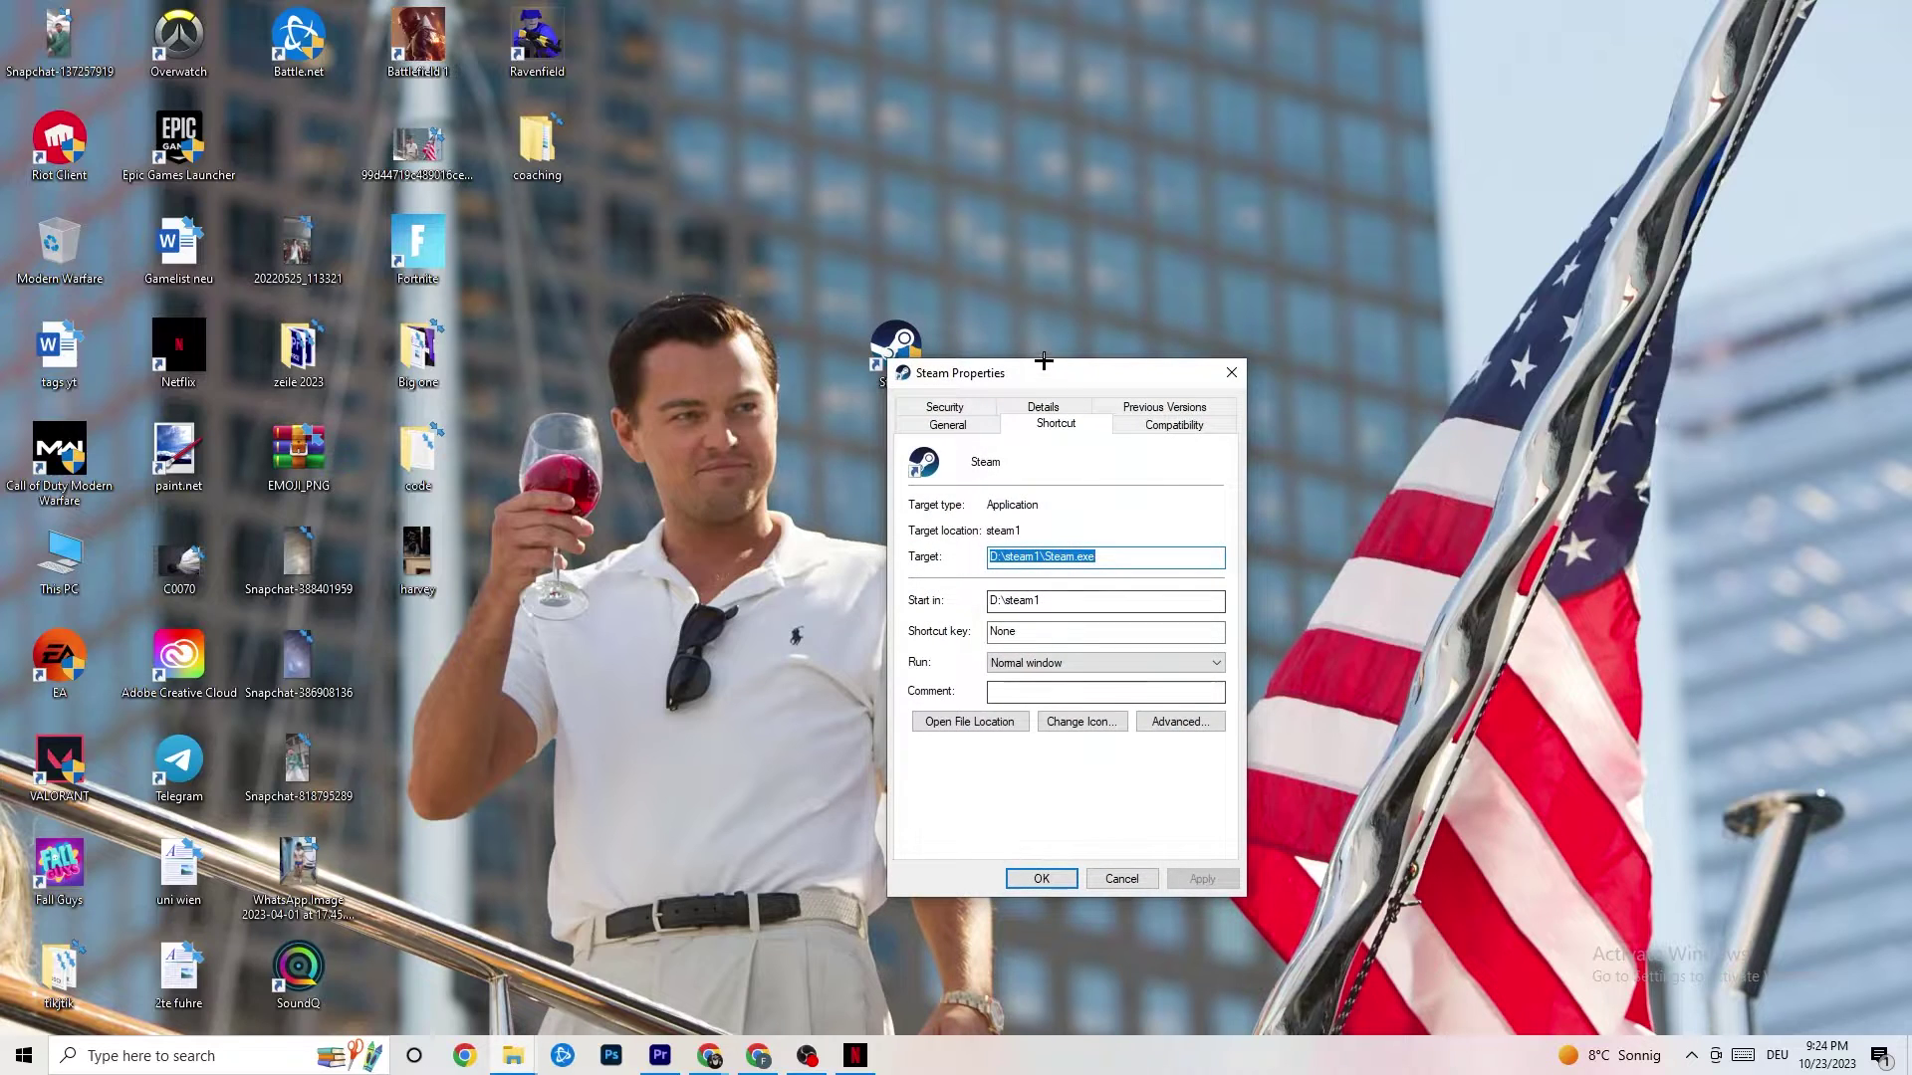
left_click_drag(1043, 360, 768, 87)
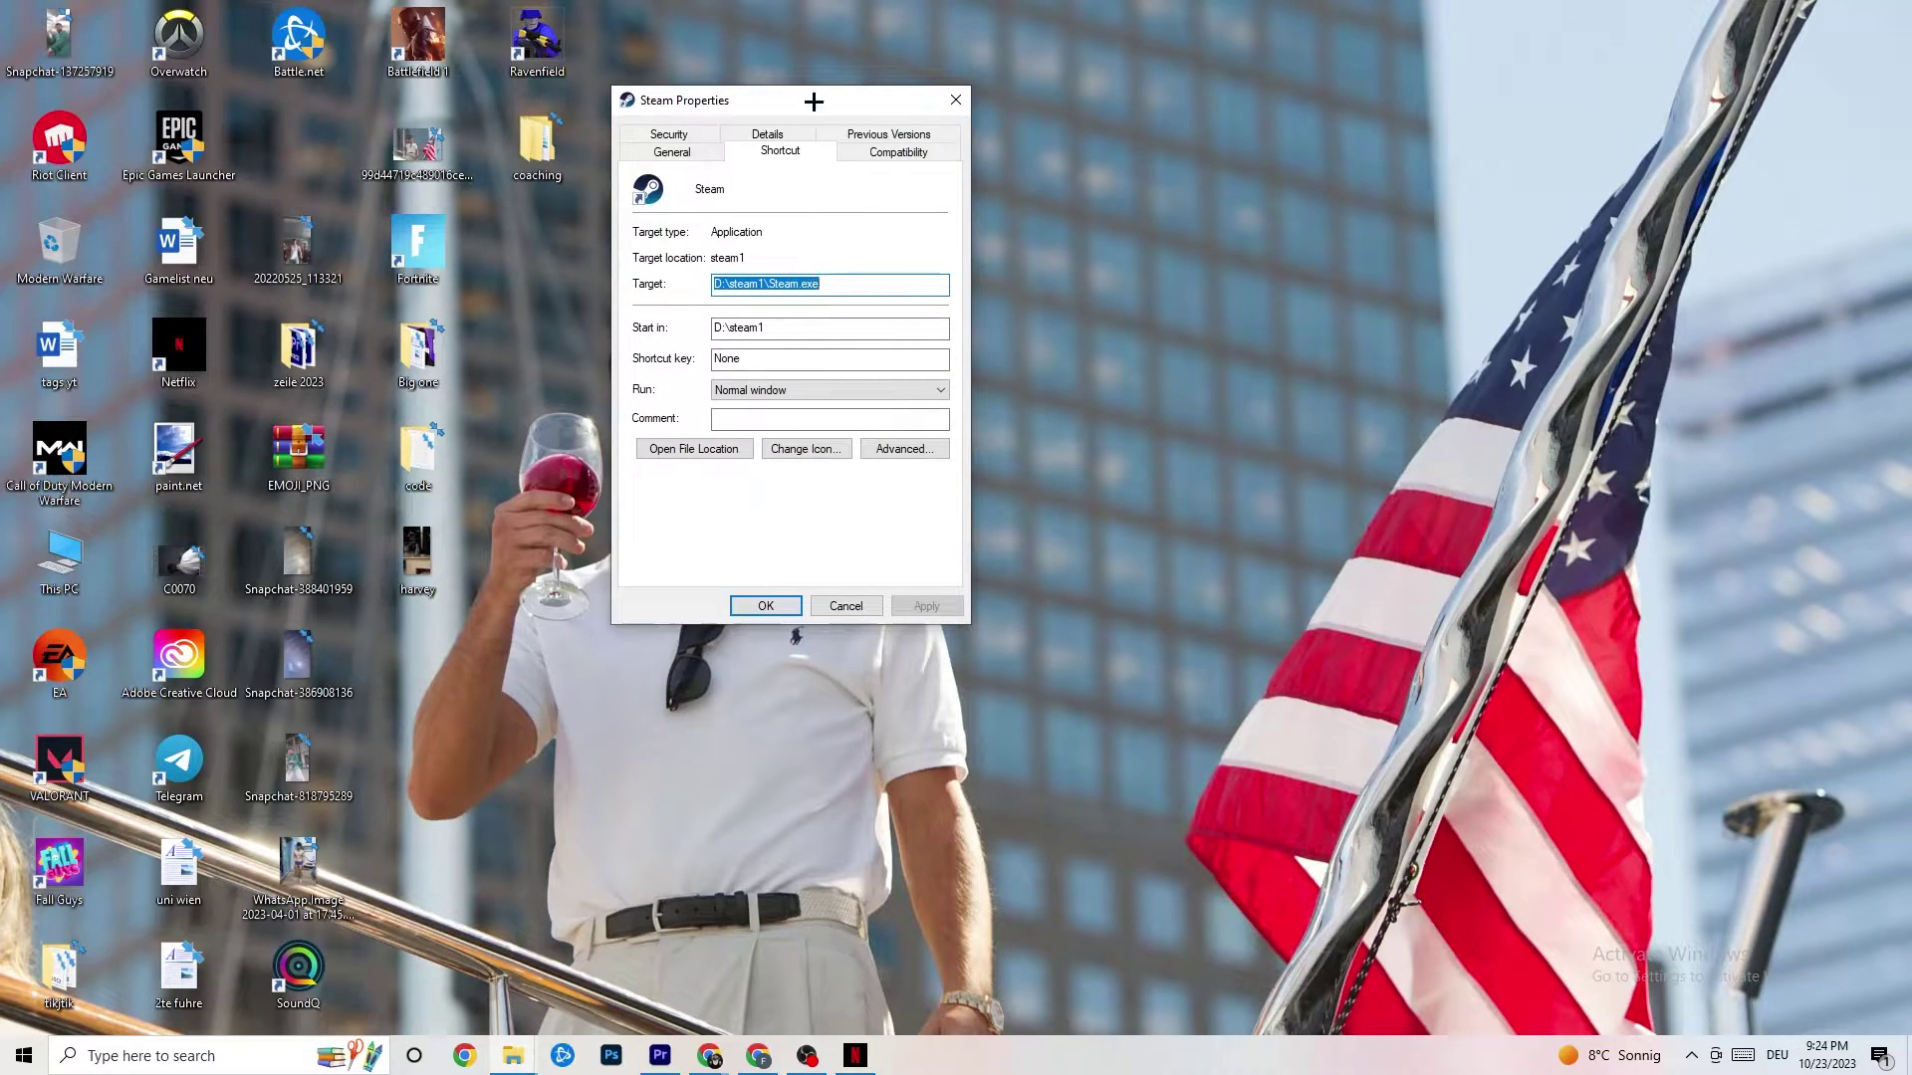
Review the Steam shortcut's compatibility settings, including the available Windows compatibility modes and the administrator option, and accept the dialog
left_click(872, 150)
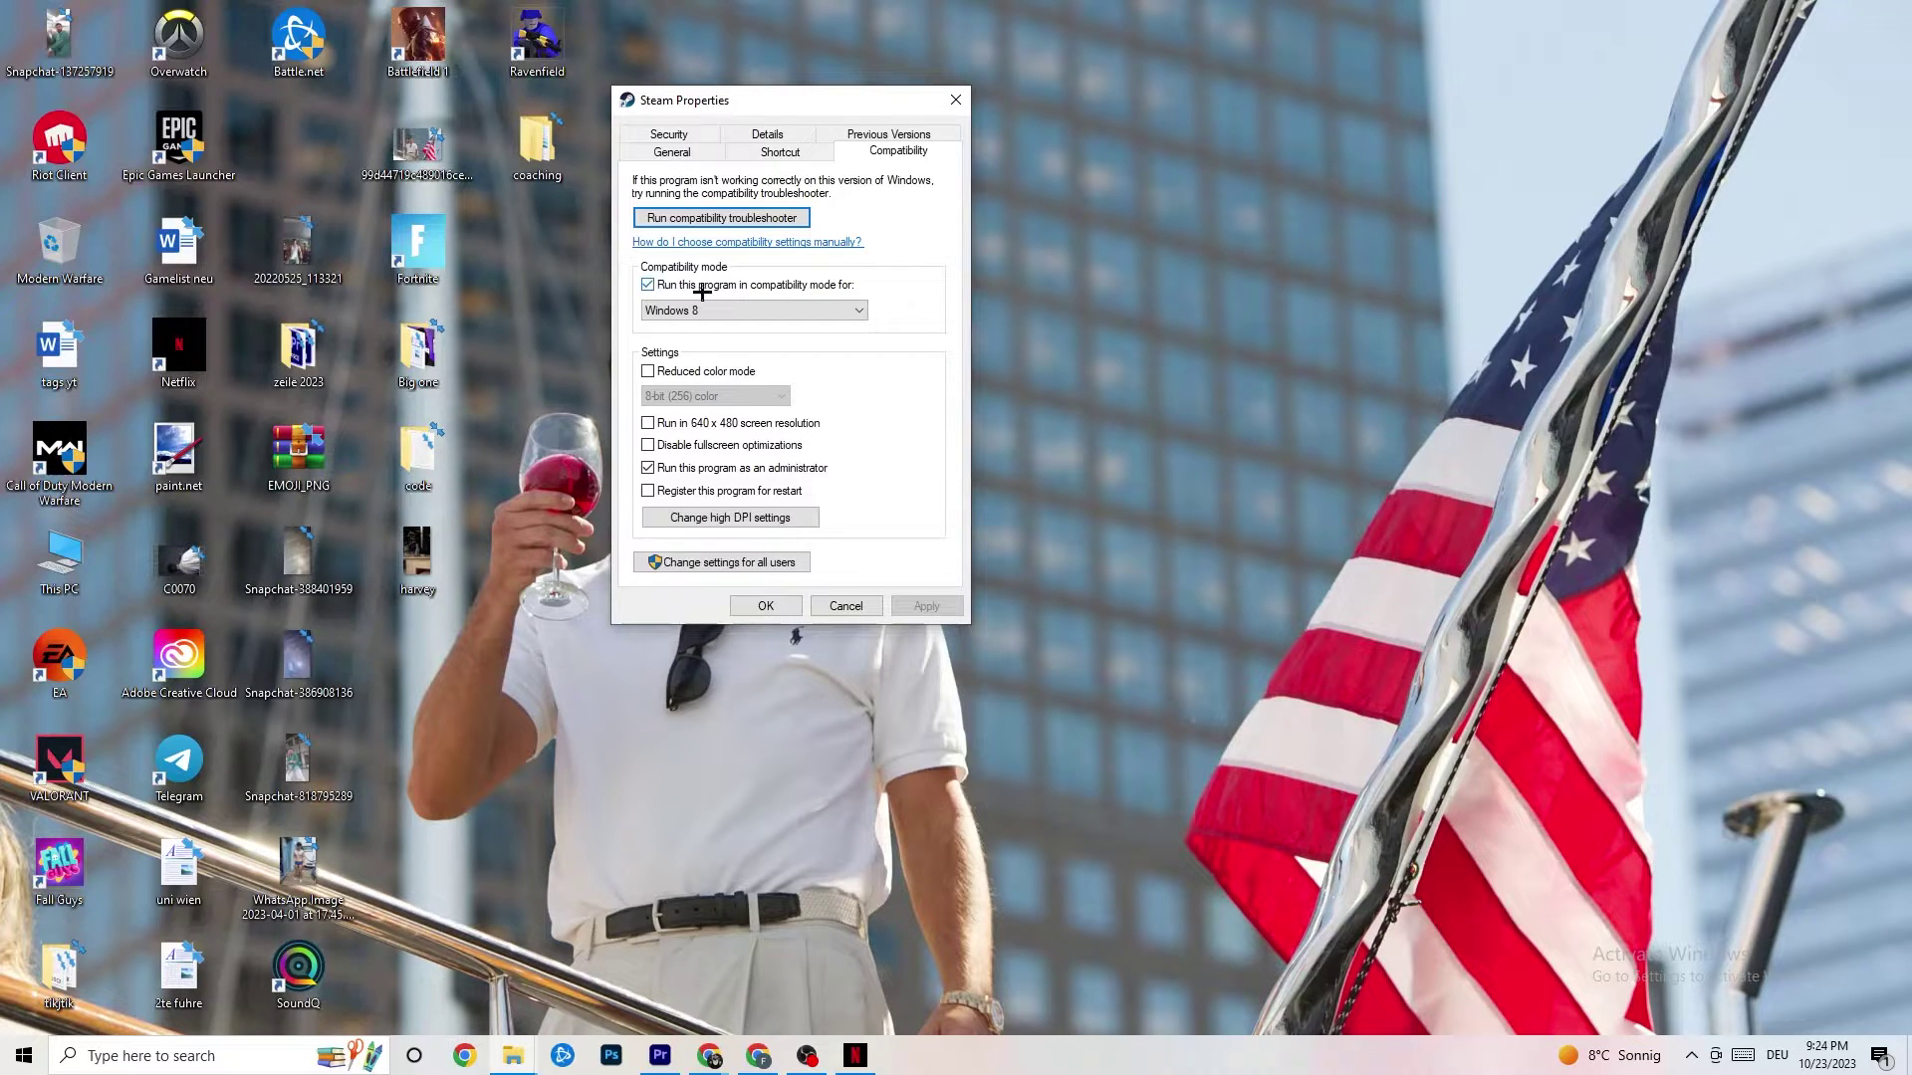
left_click(819, 309)
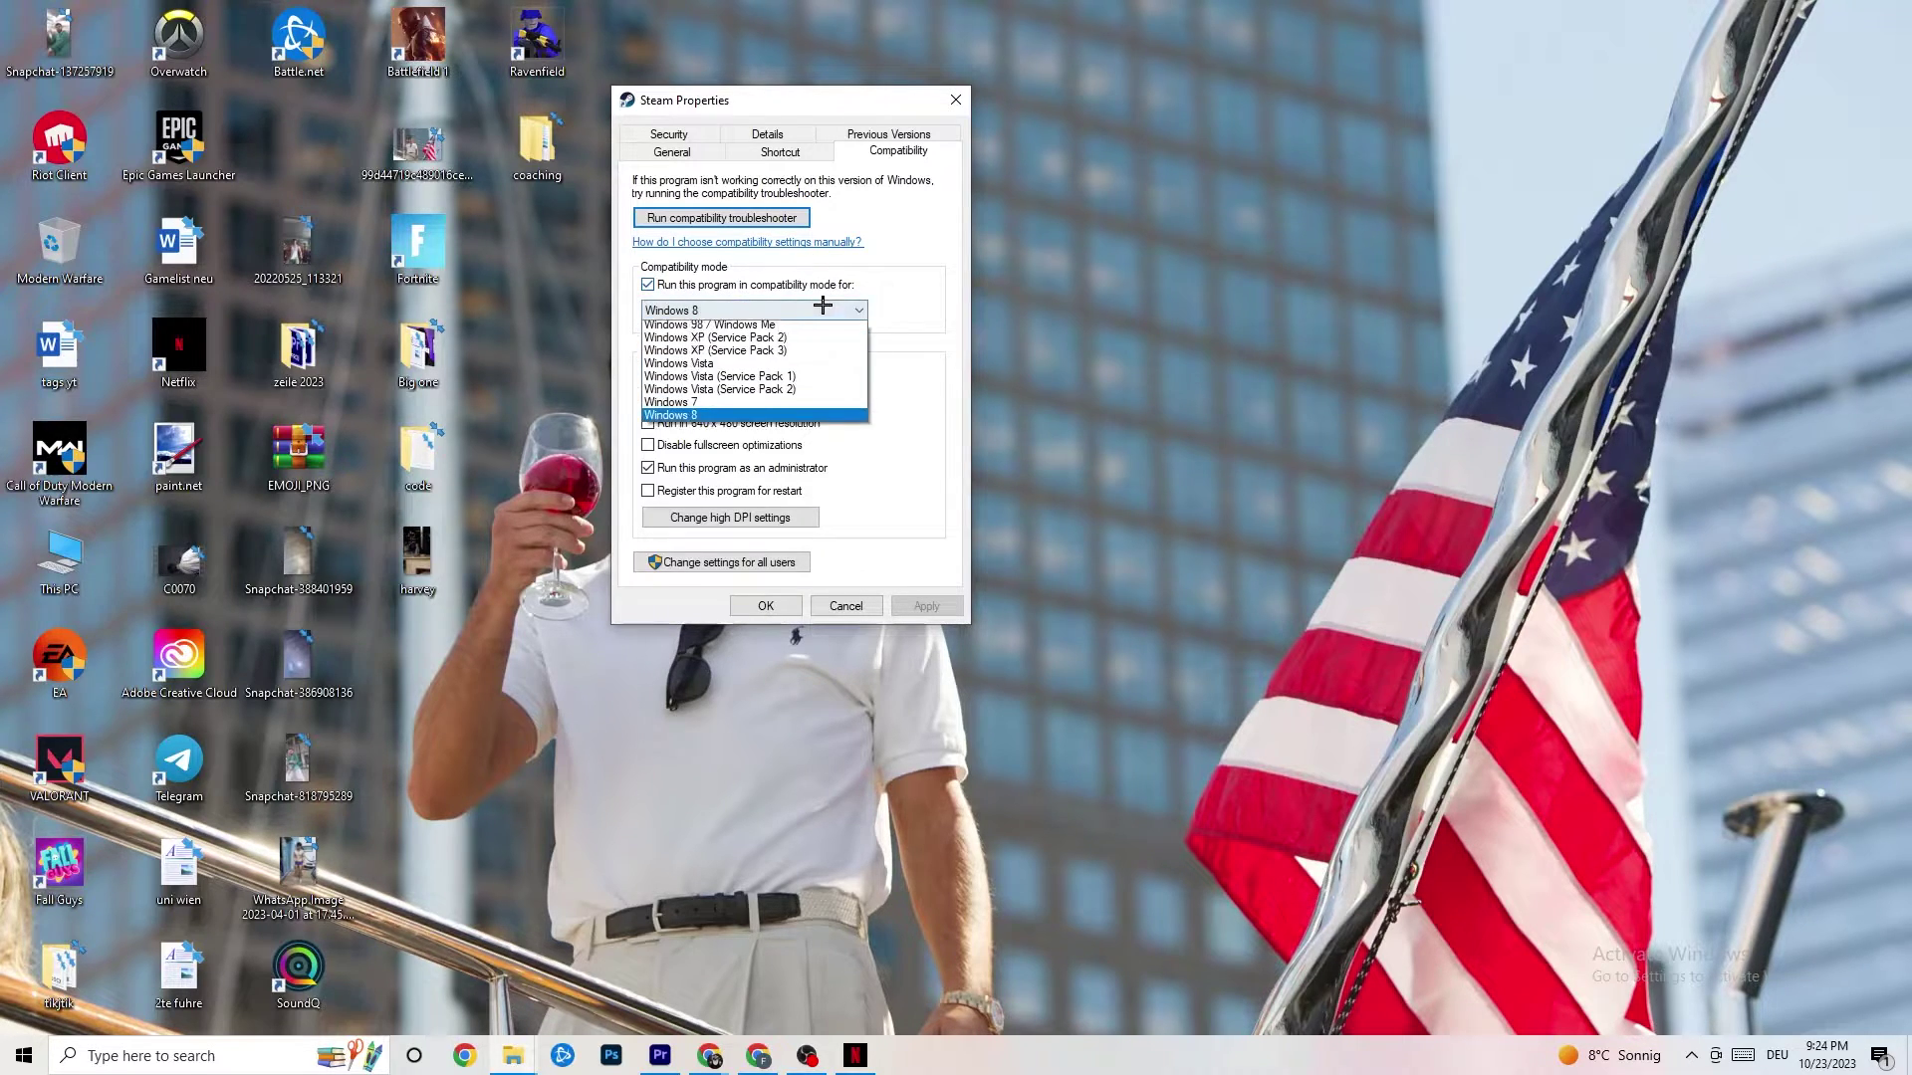
left_click(868, 283)
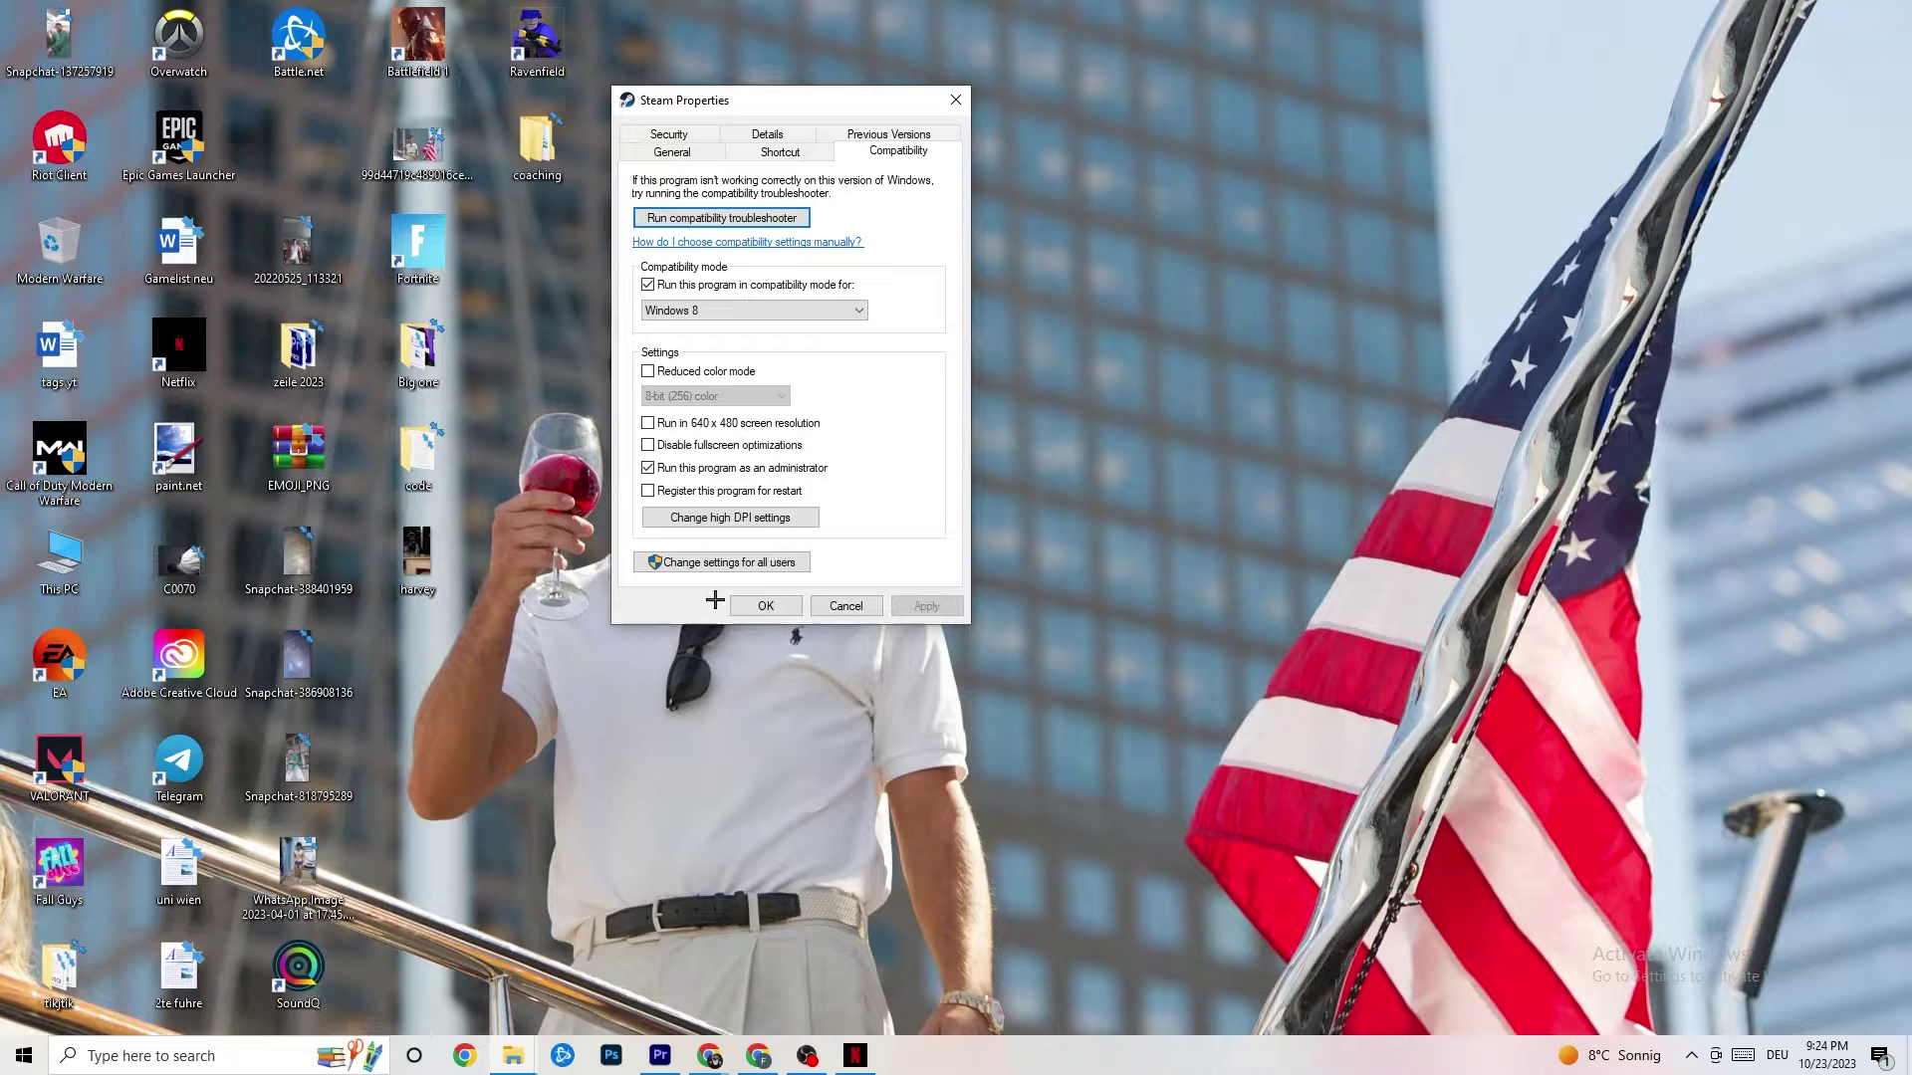
left_click(766, 604)
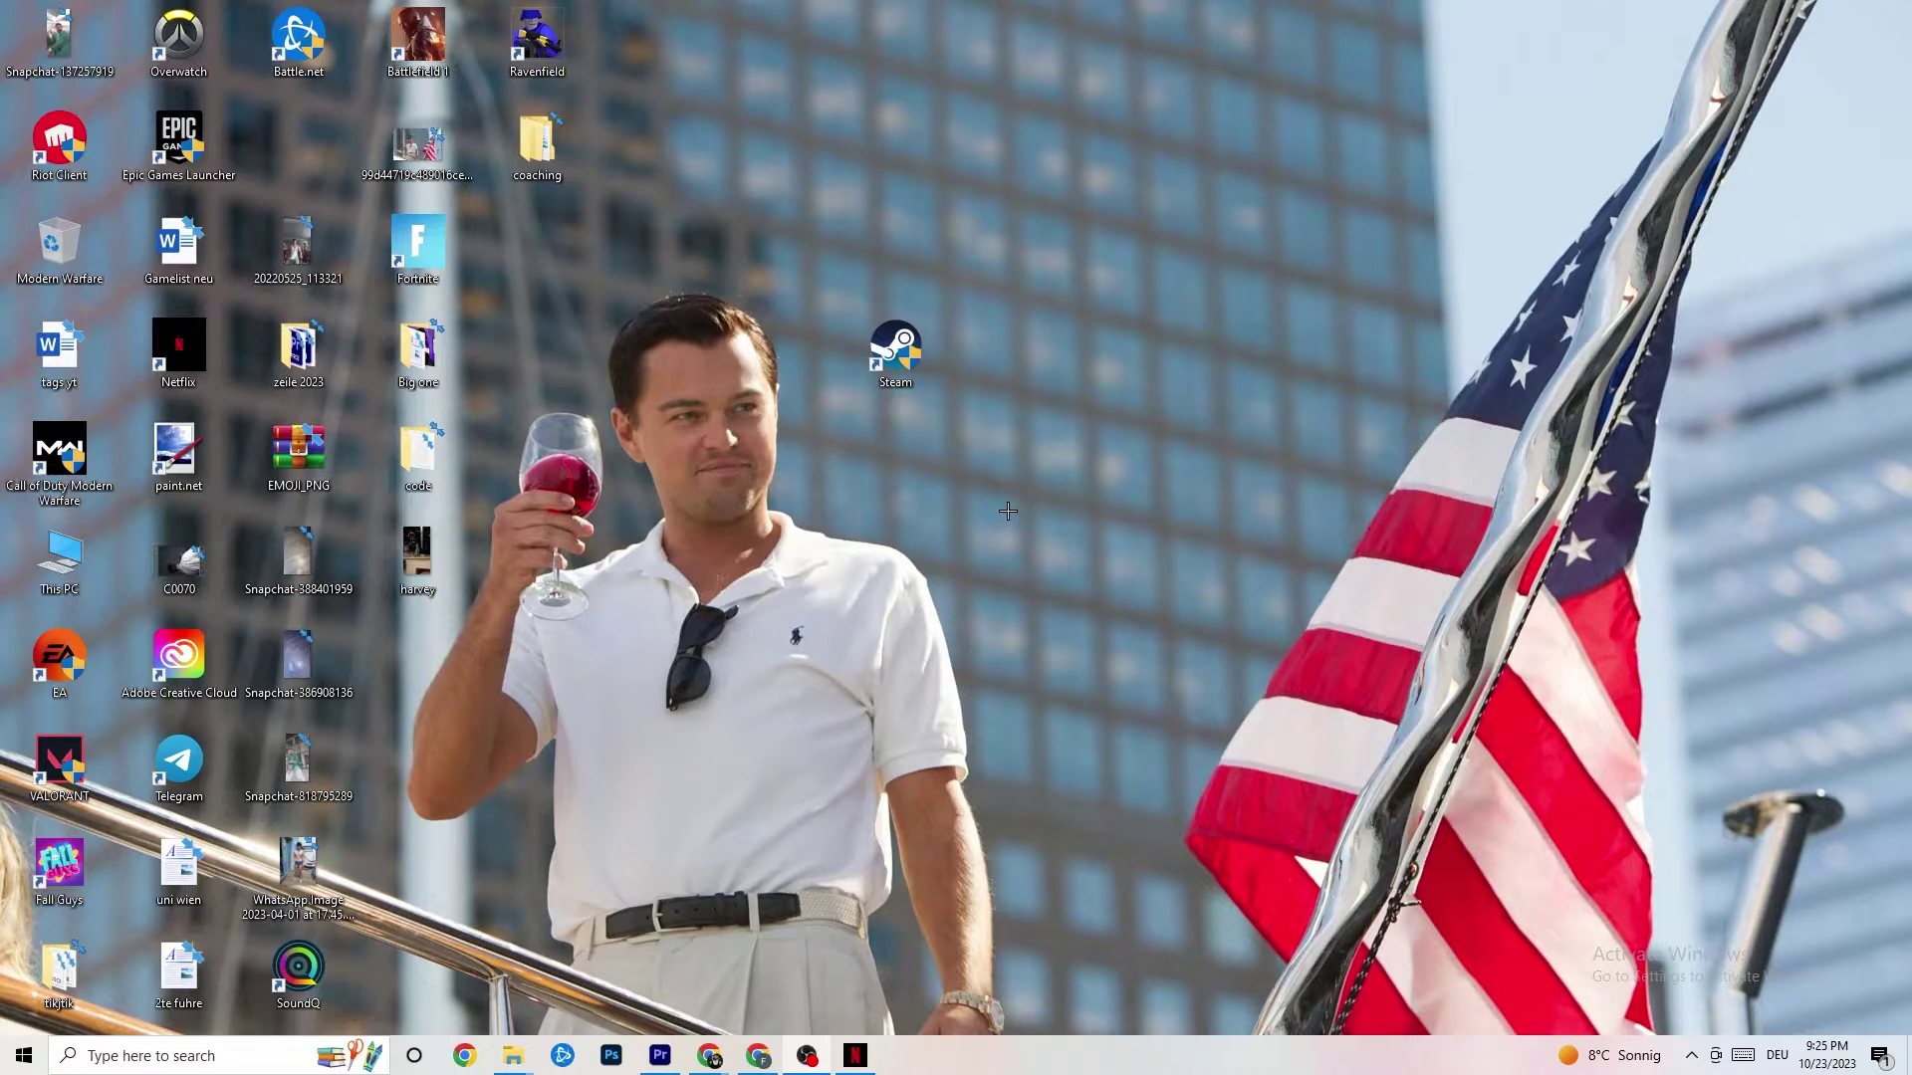
right_click(923, 376)
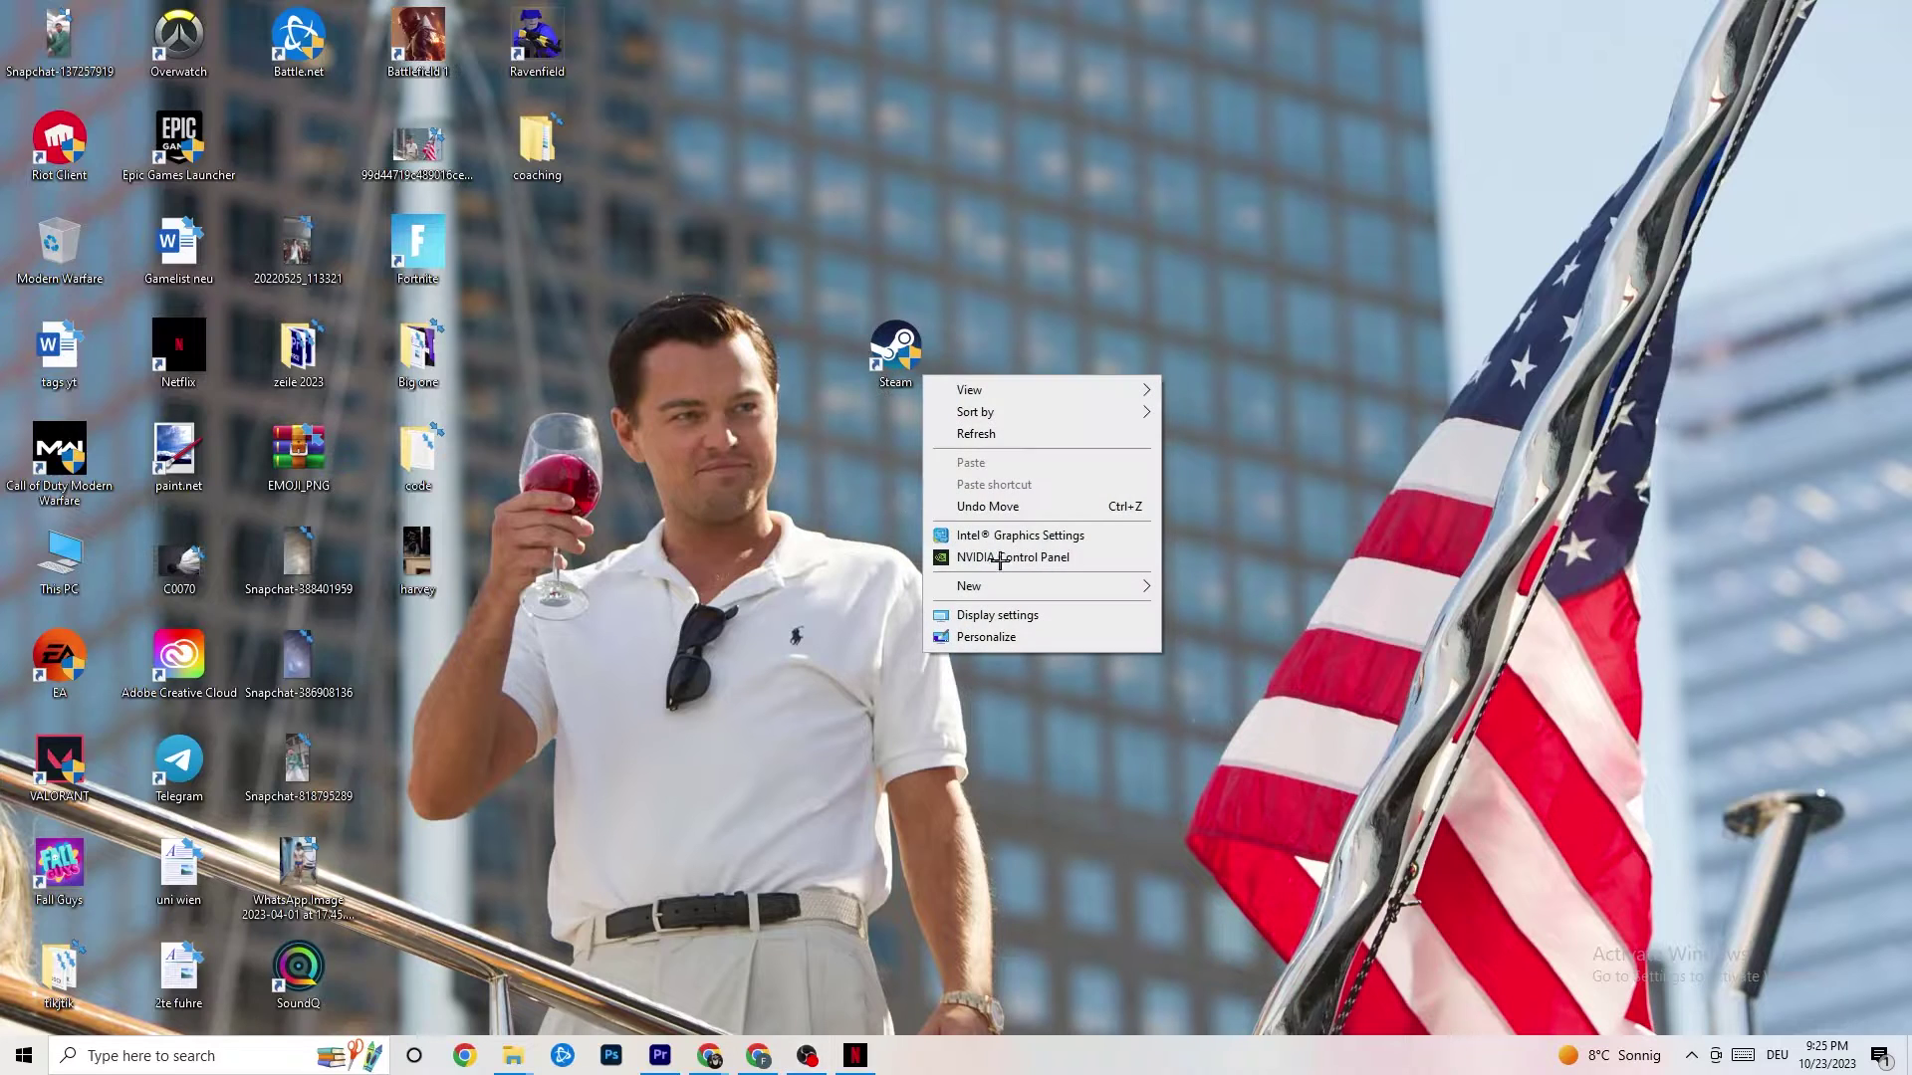
right_click(953, 204)
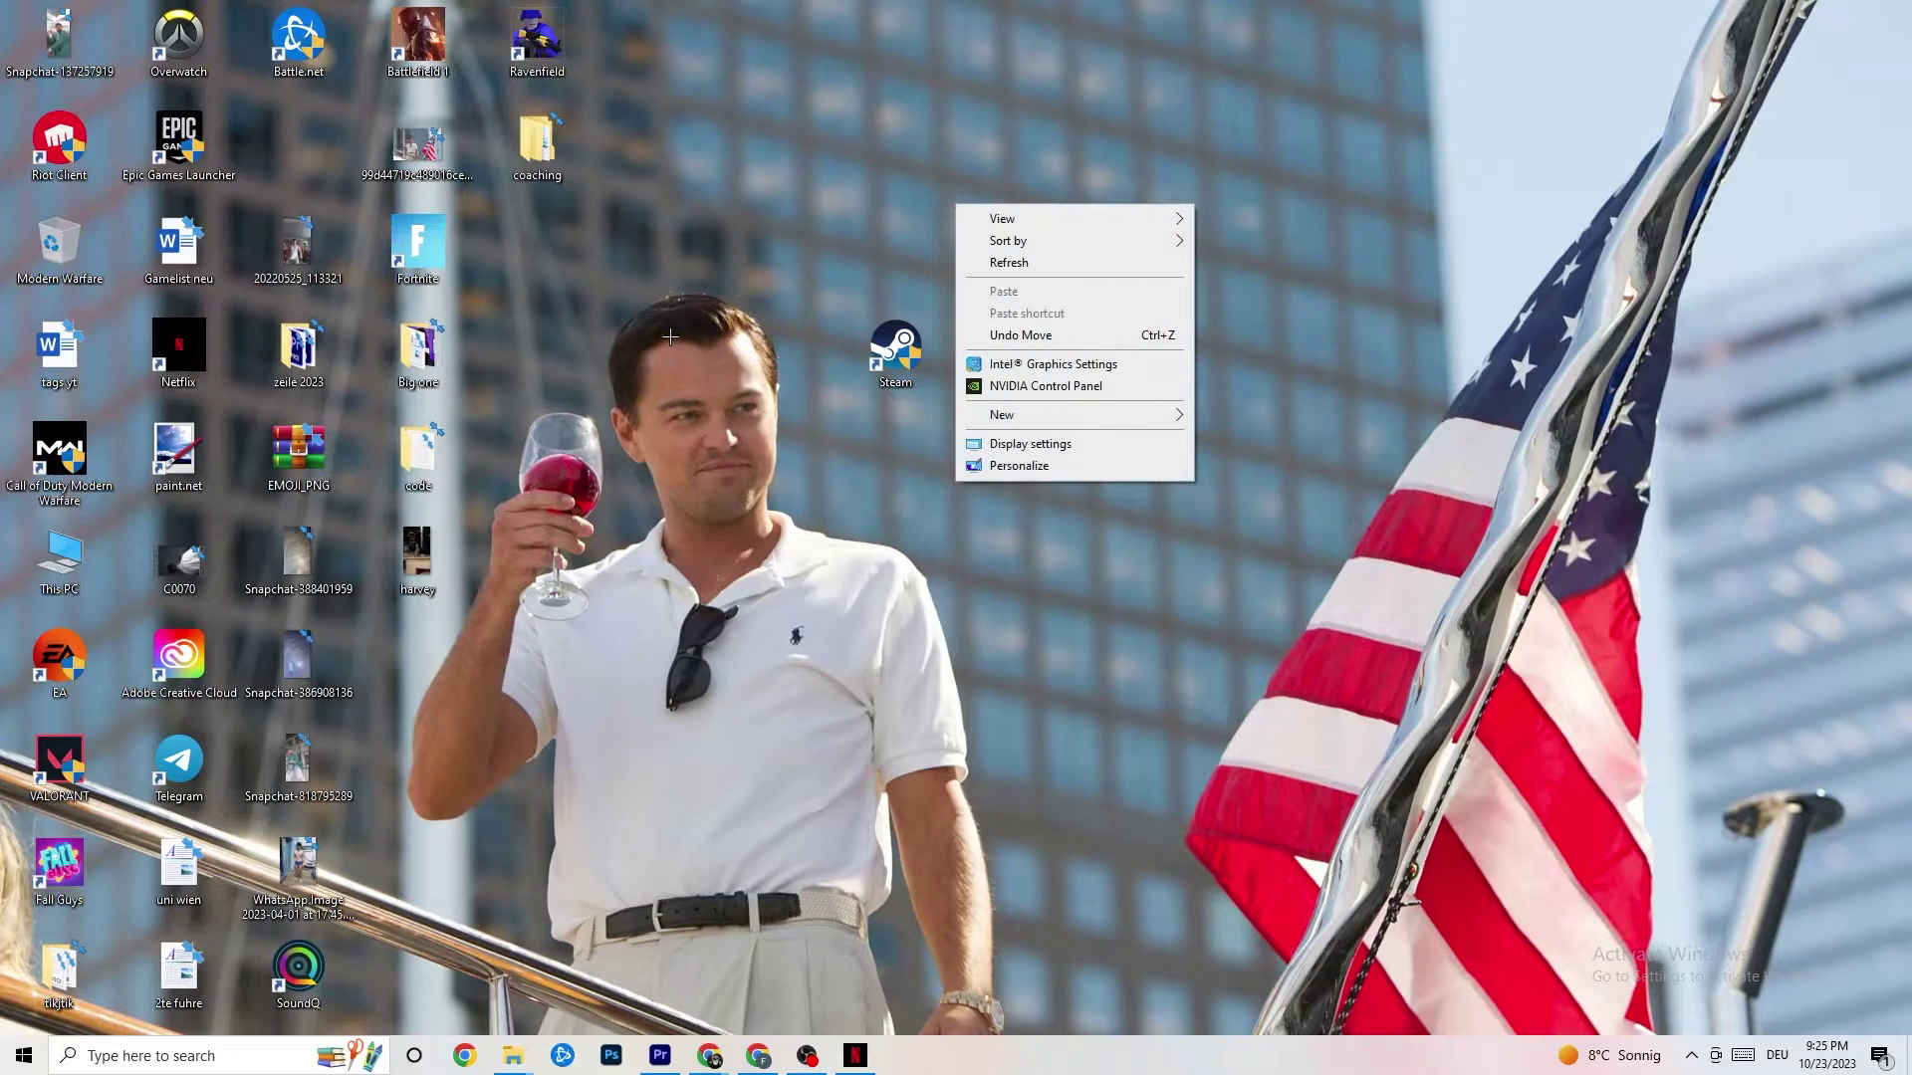
left_click(736, 40)
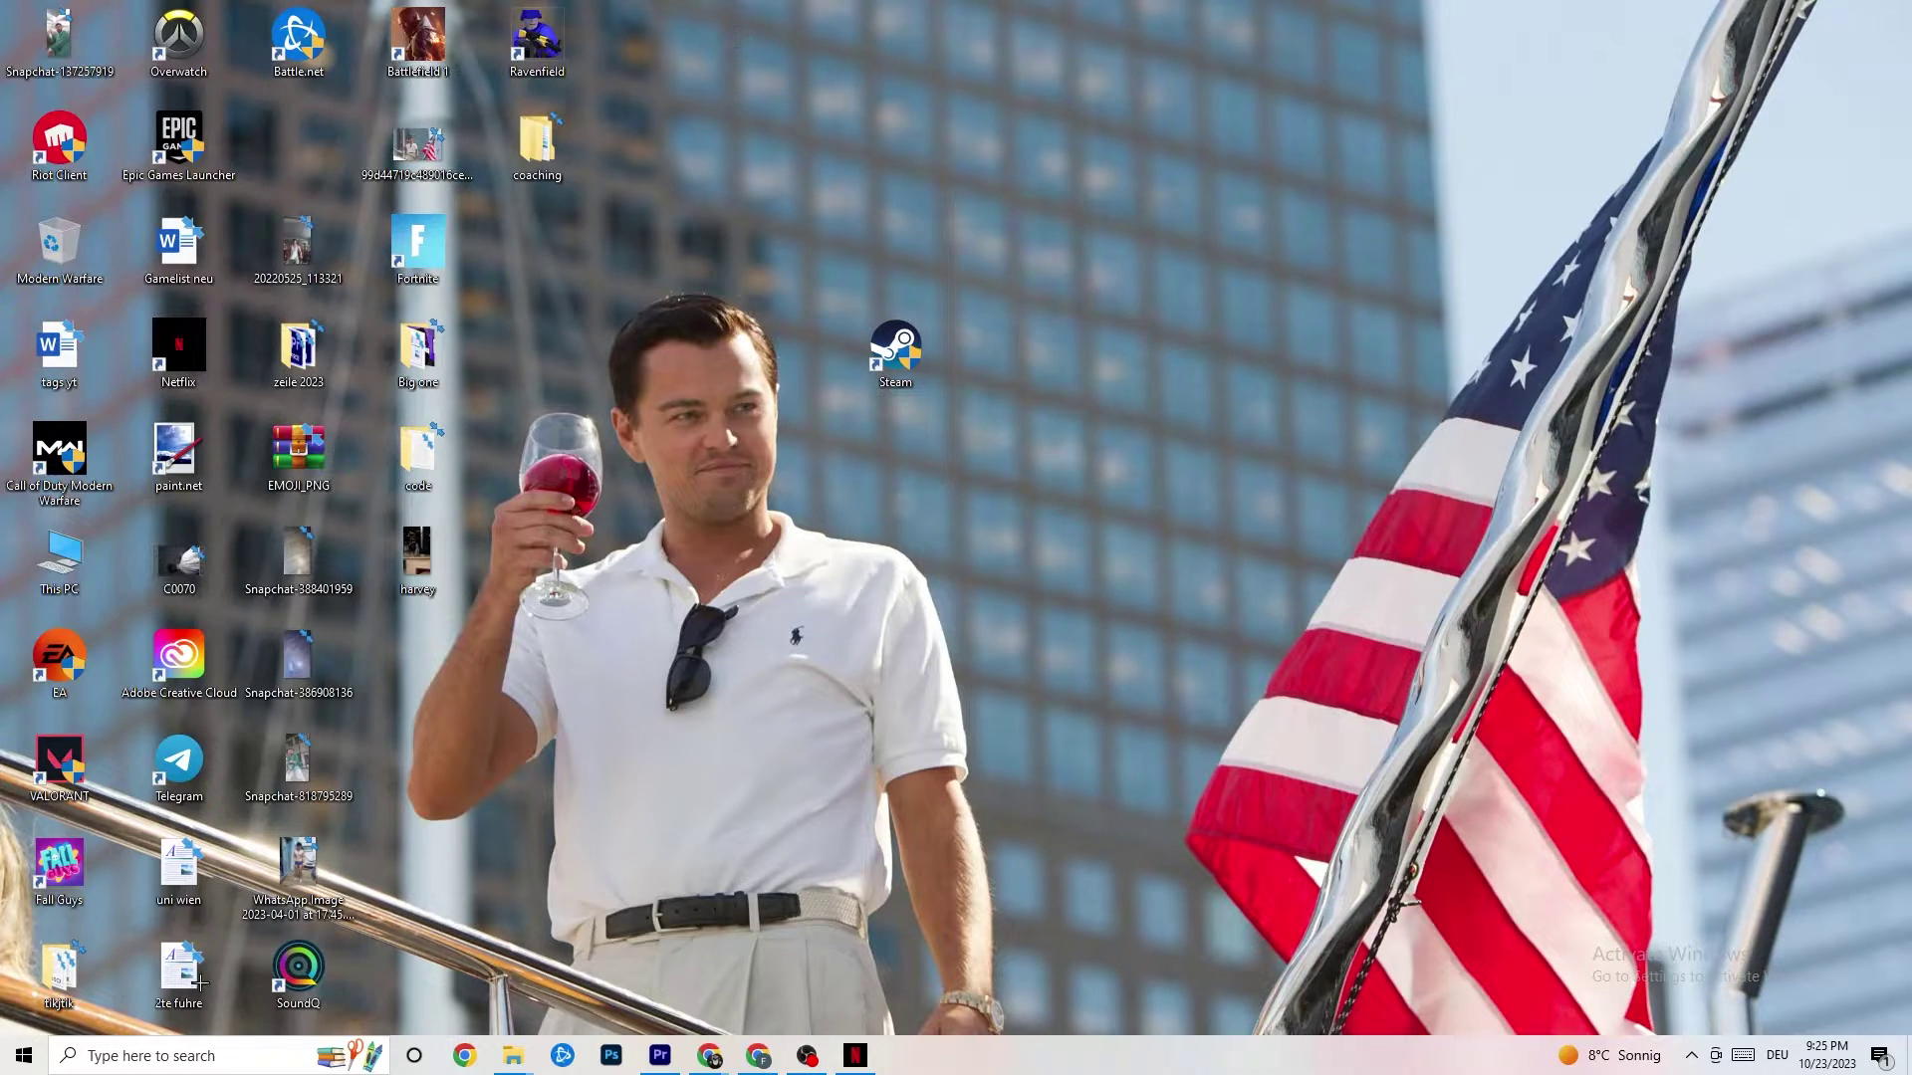
left_click(895, 348)
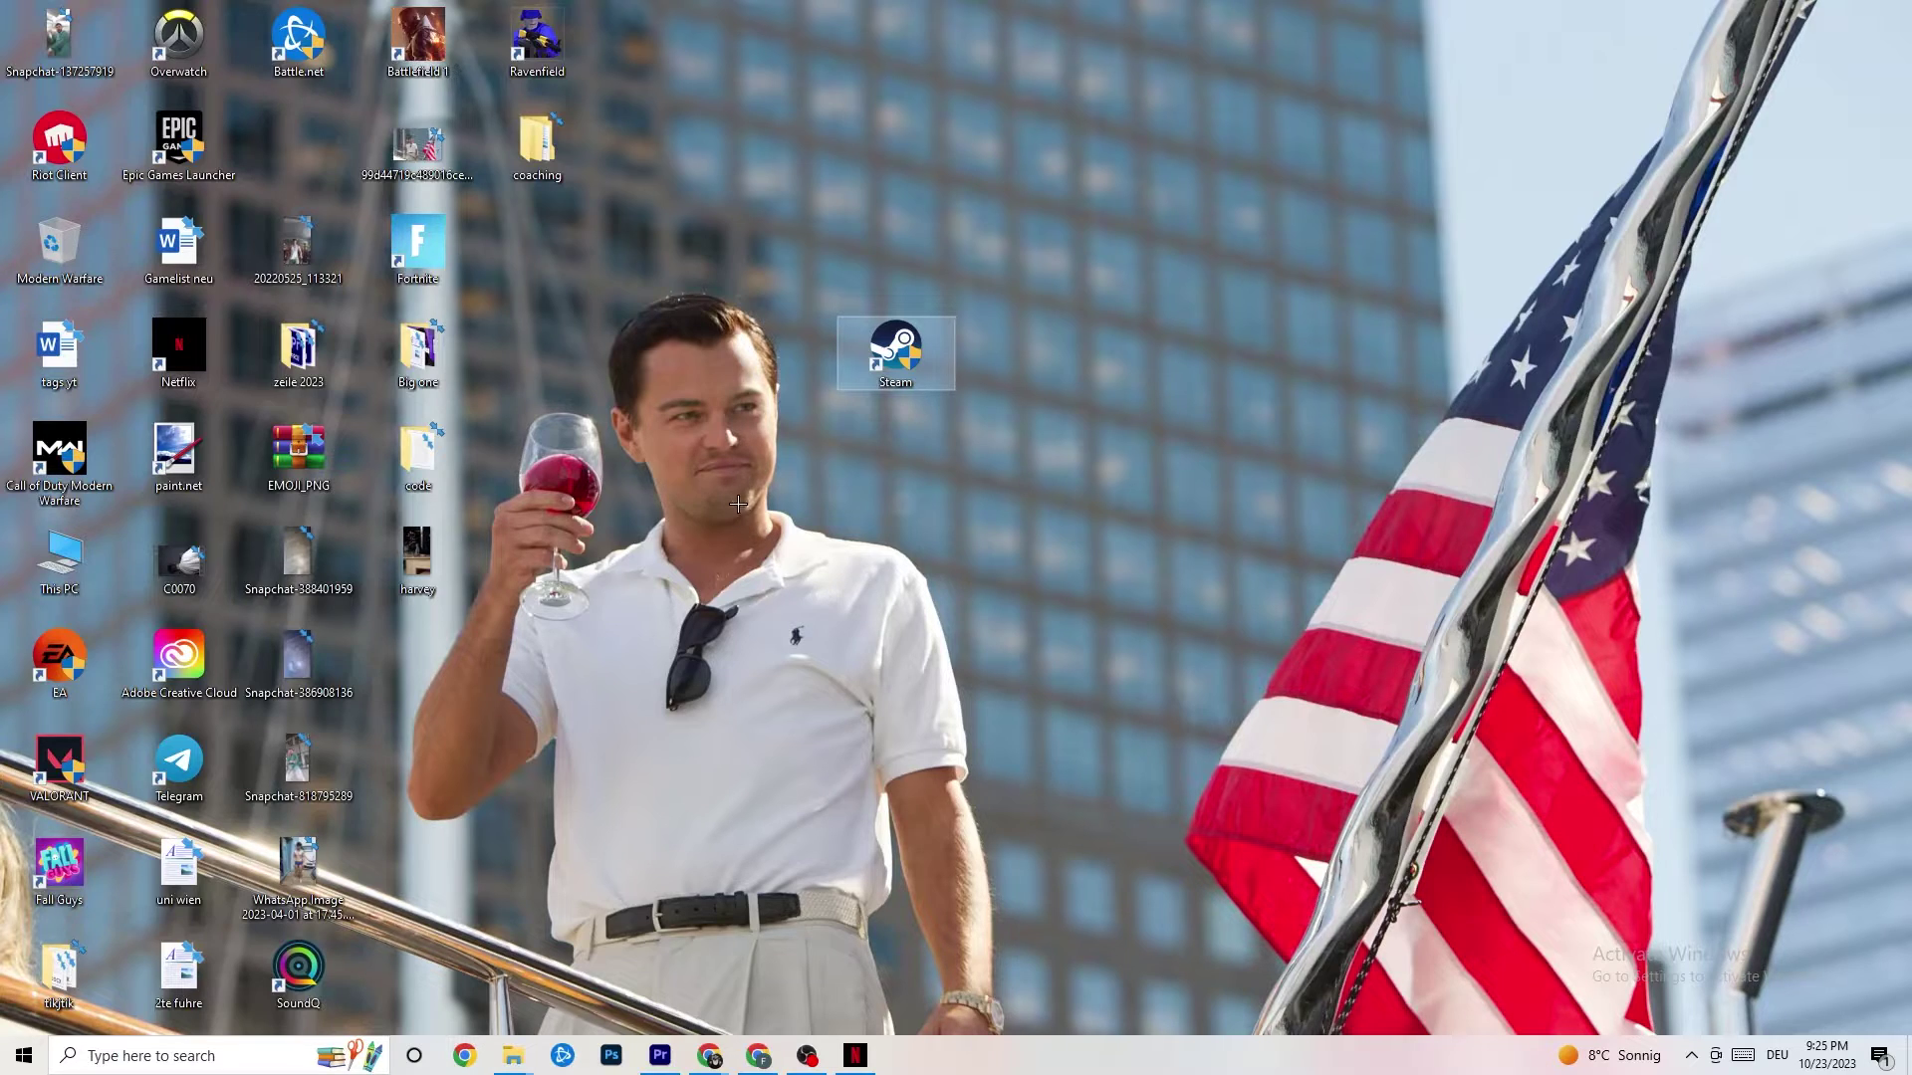
Open Task Manager to view the running processes and their CPU, memory, disk and GPU usage
right_click(1060, 1069)
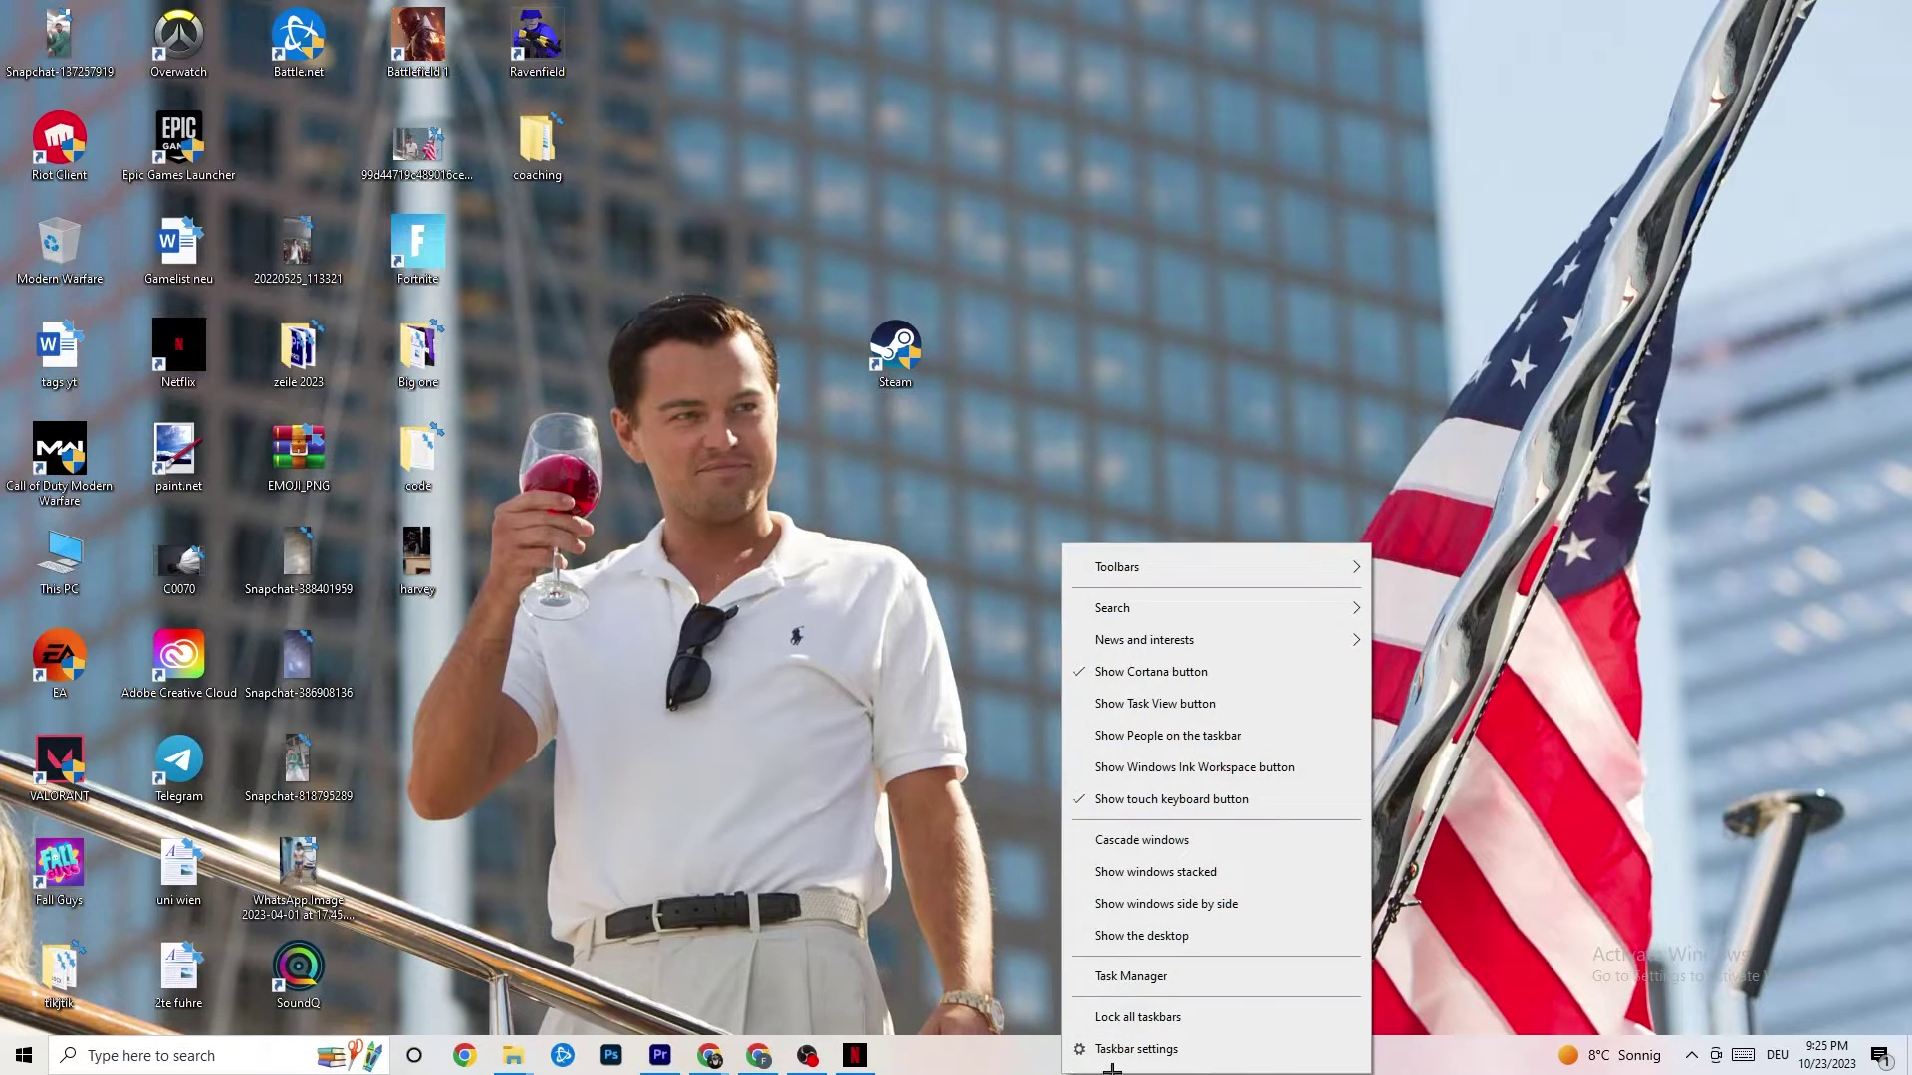
left_click(1175, 976)
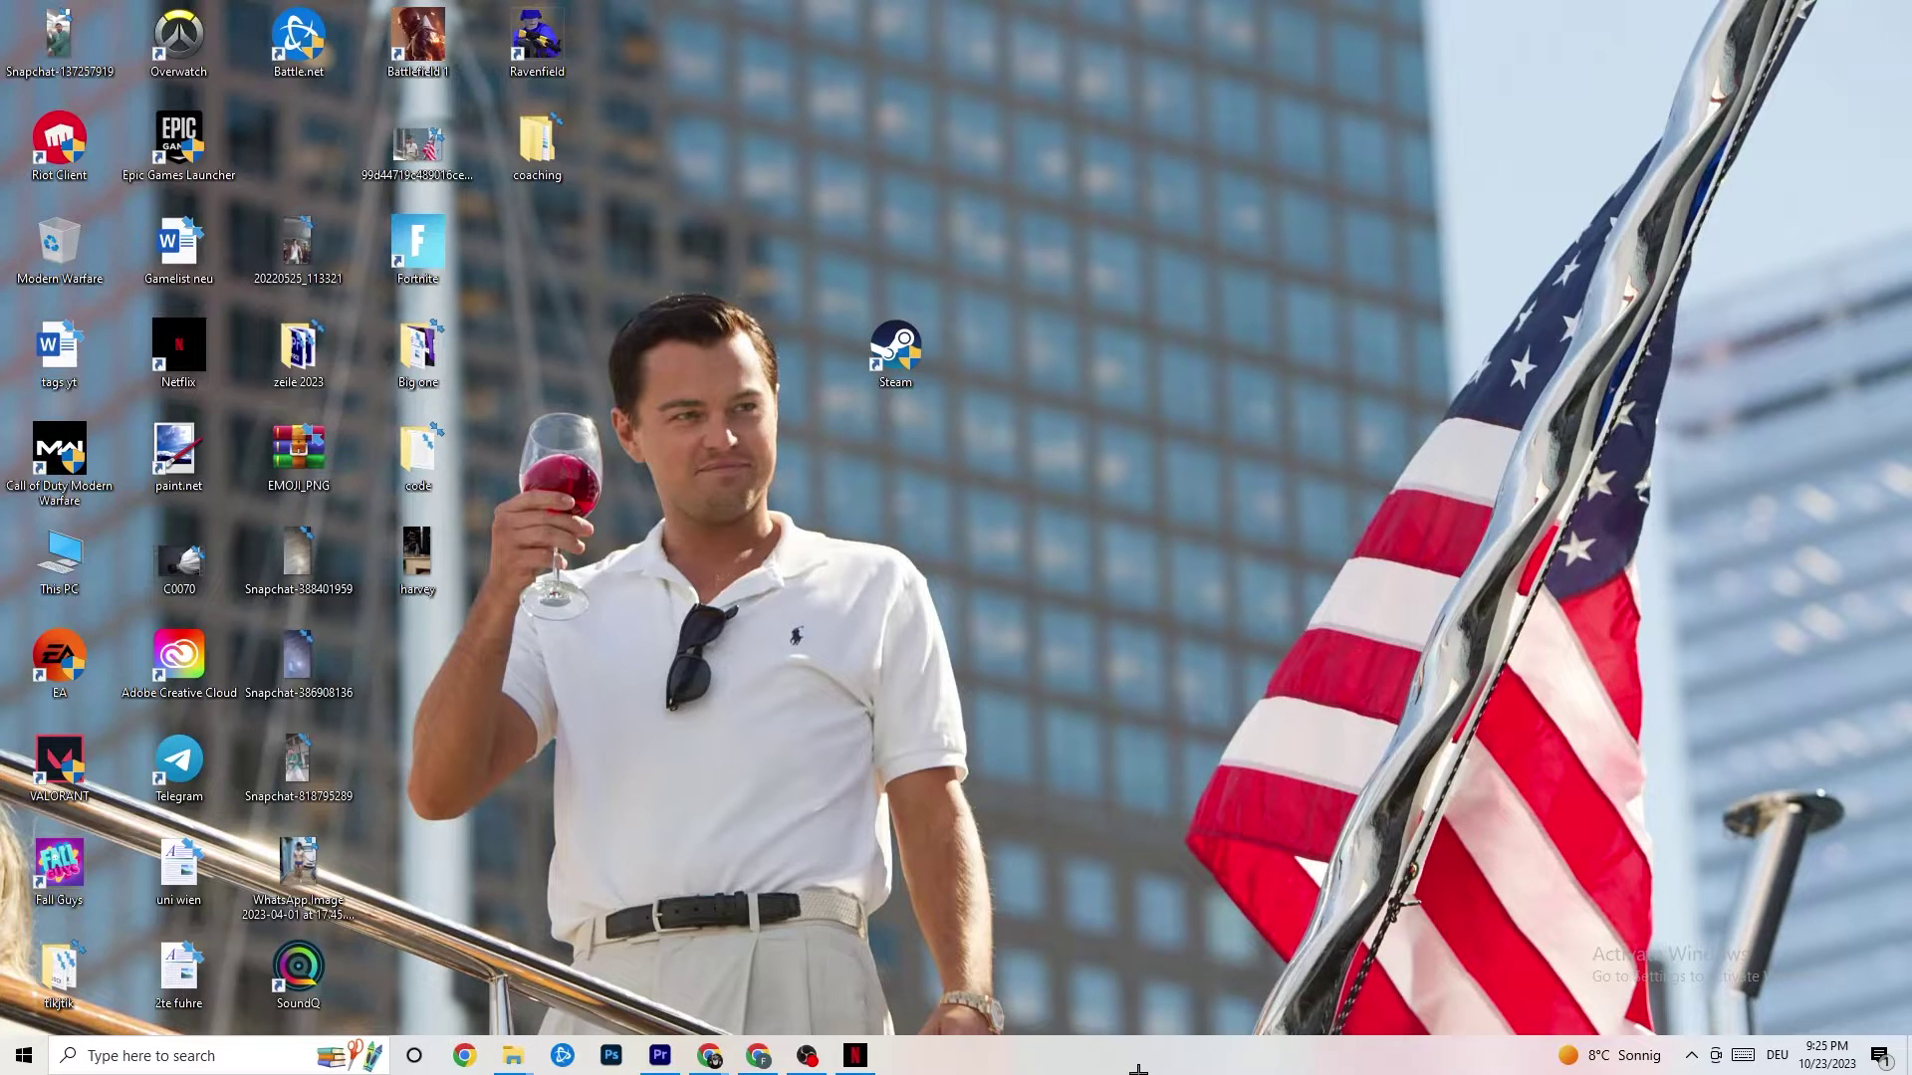
left_click(1101, 44)
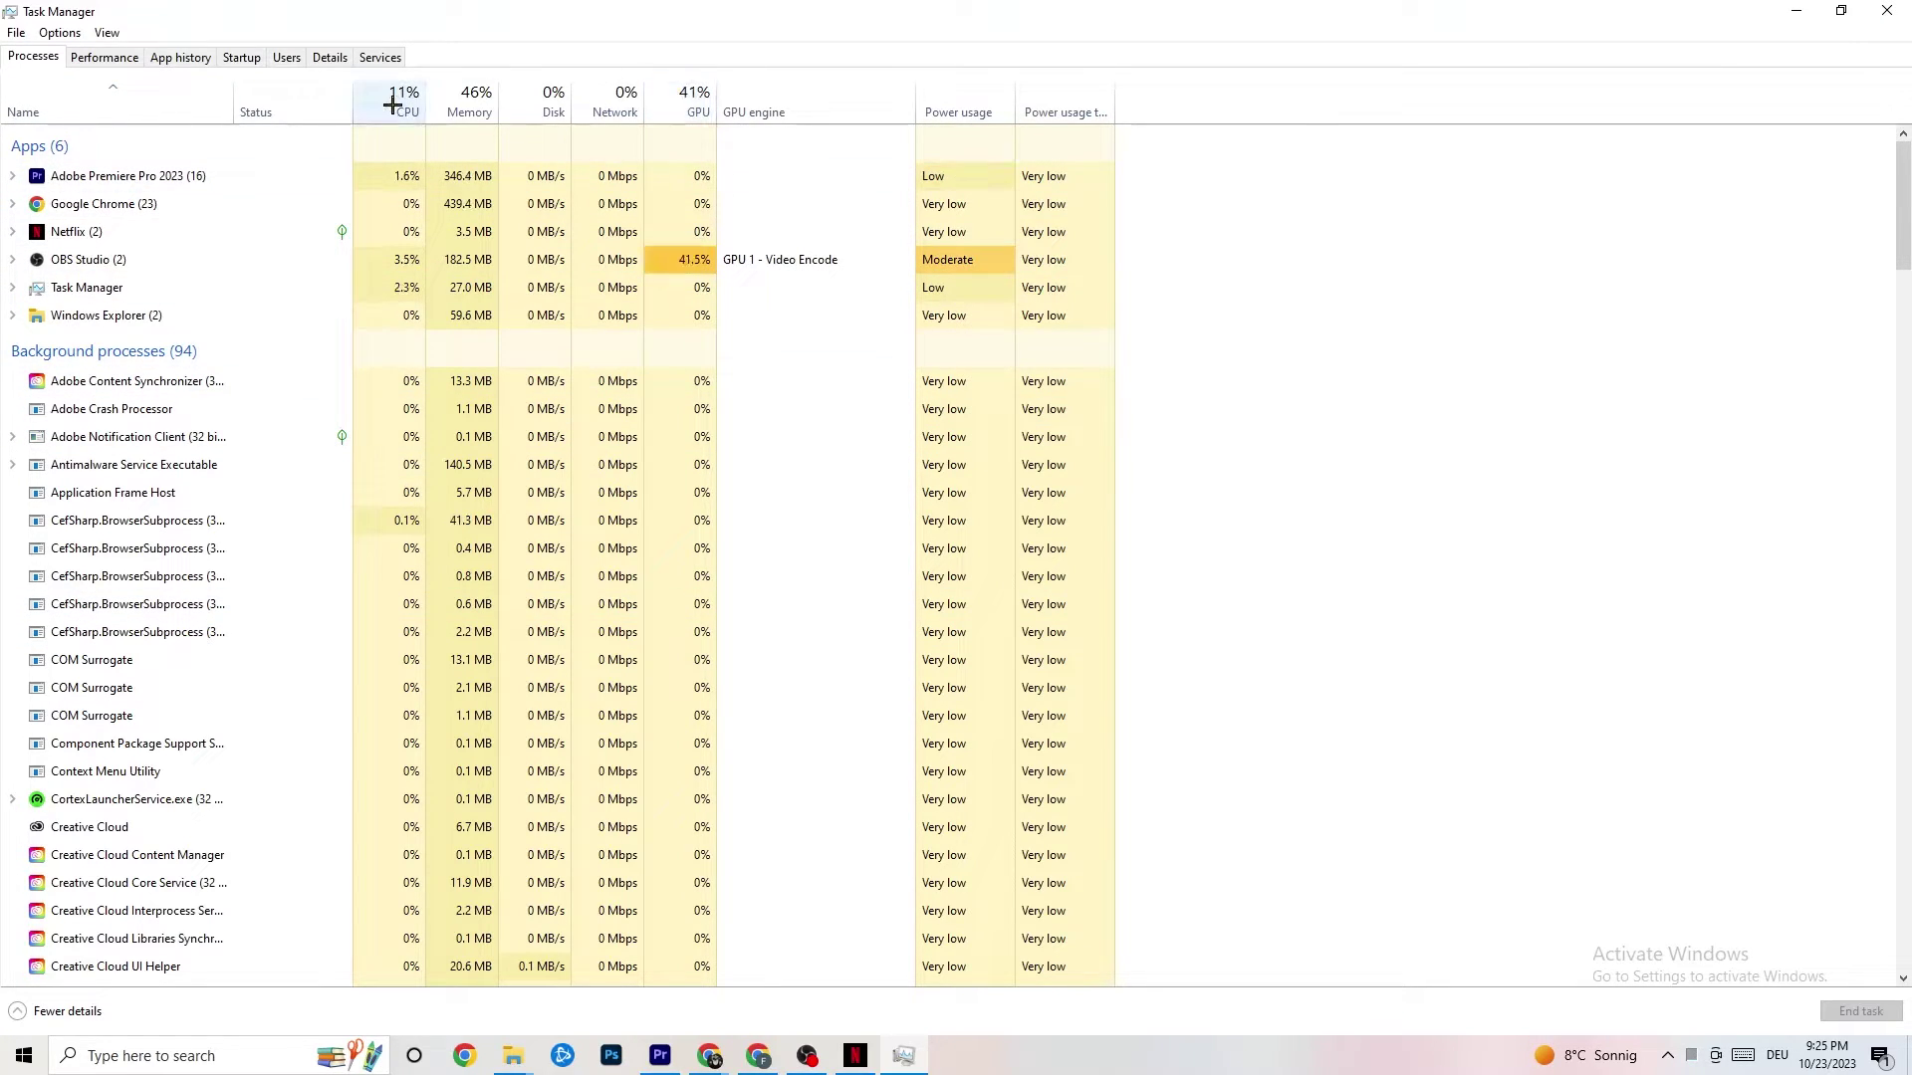
Review the actions available for the Windows Explorer process and for the Pivot Software entry among the startup apps
right_click(127, 316)
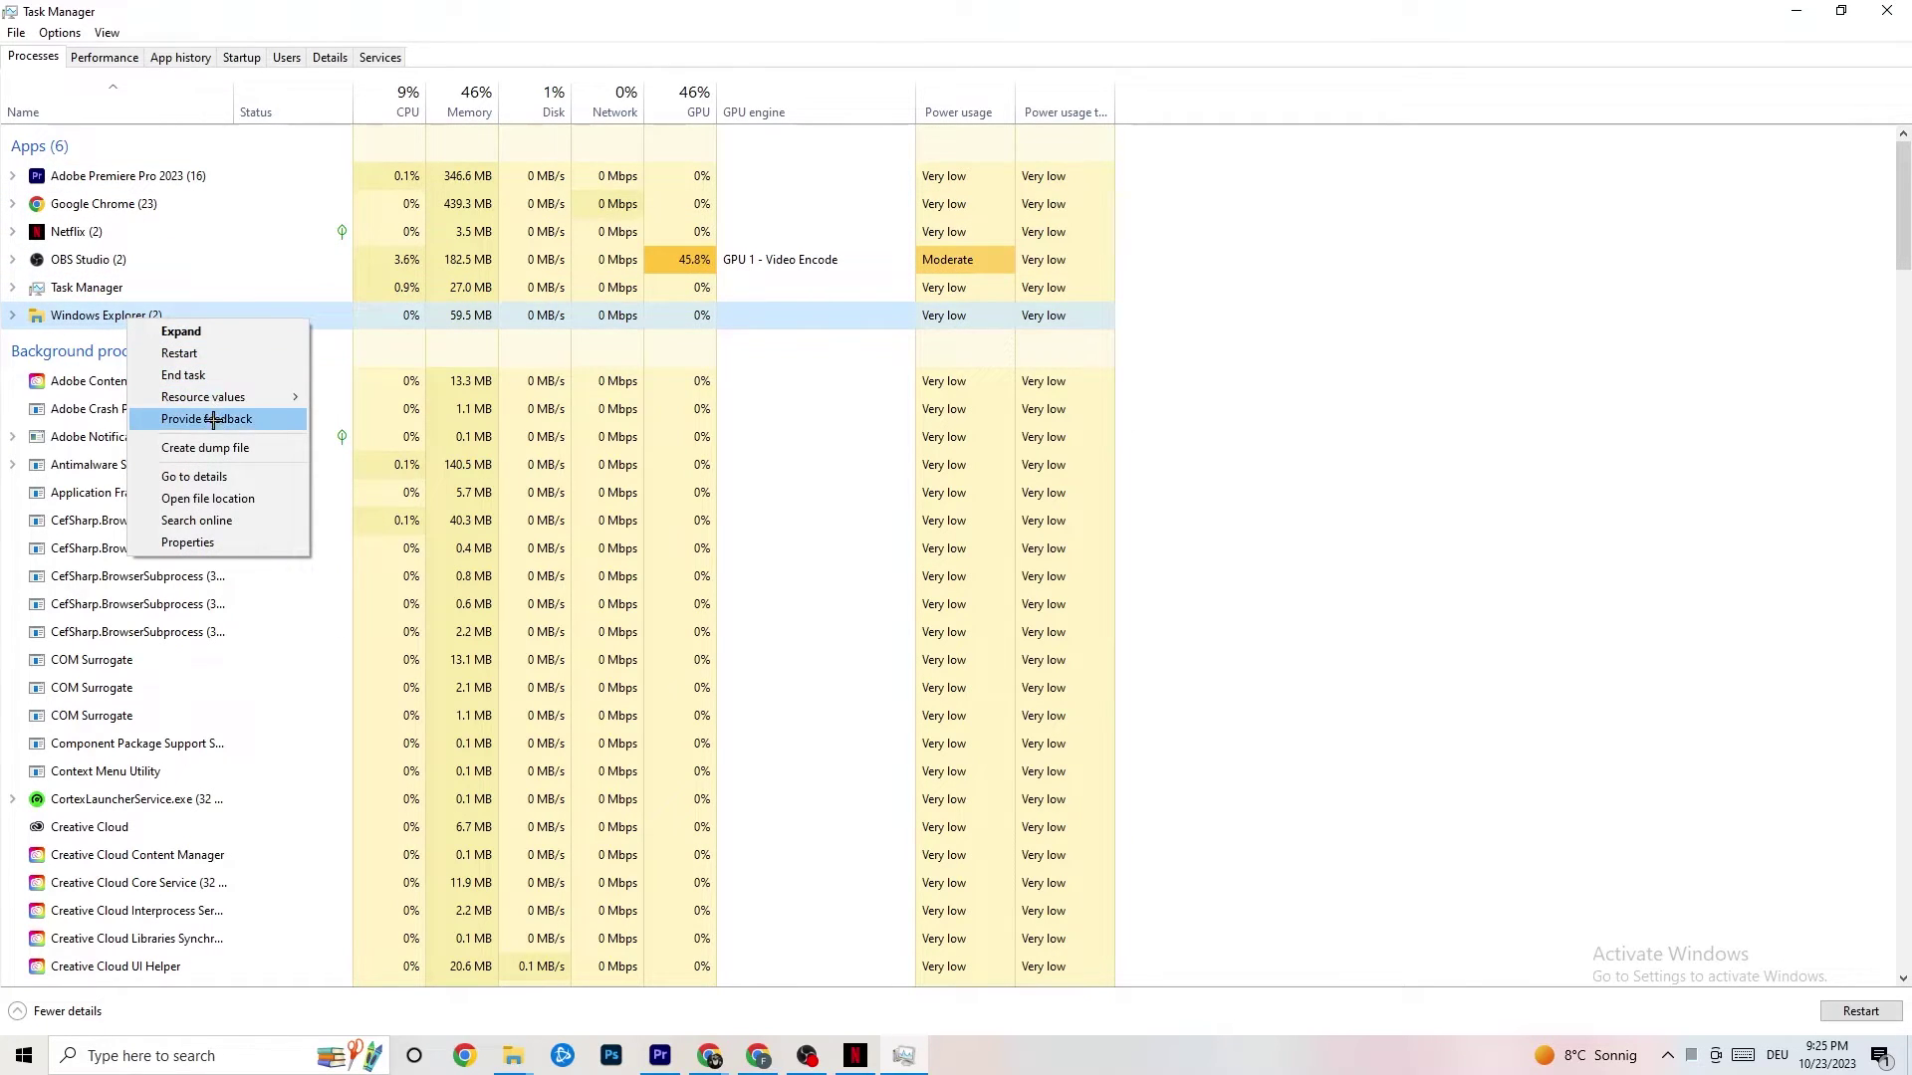
left_click(1400, 295)
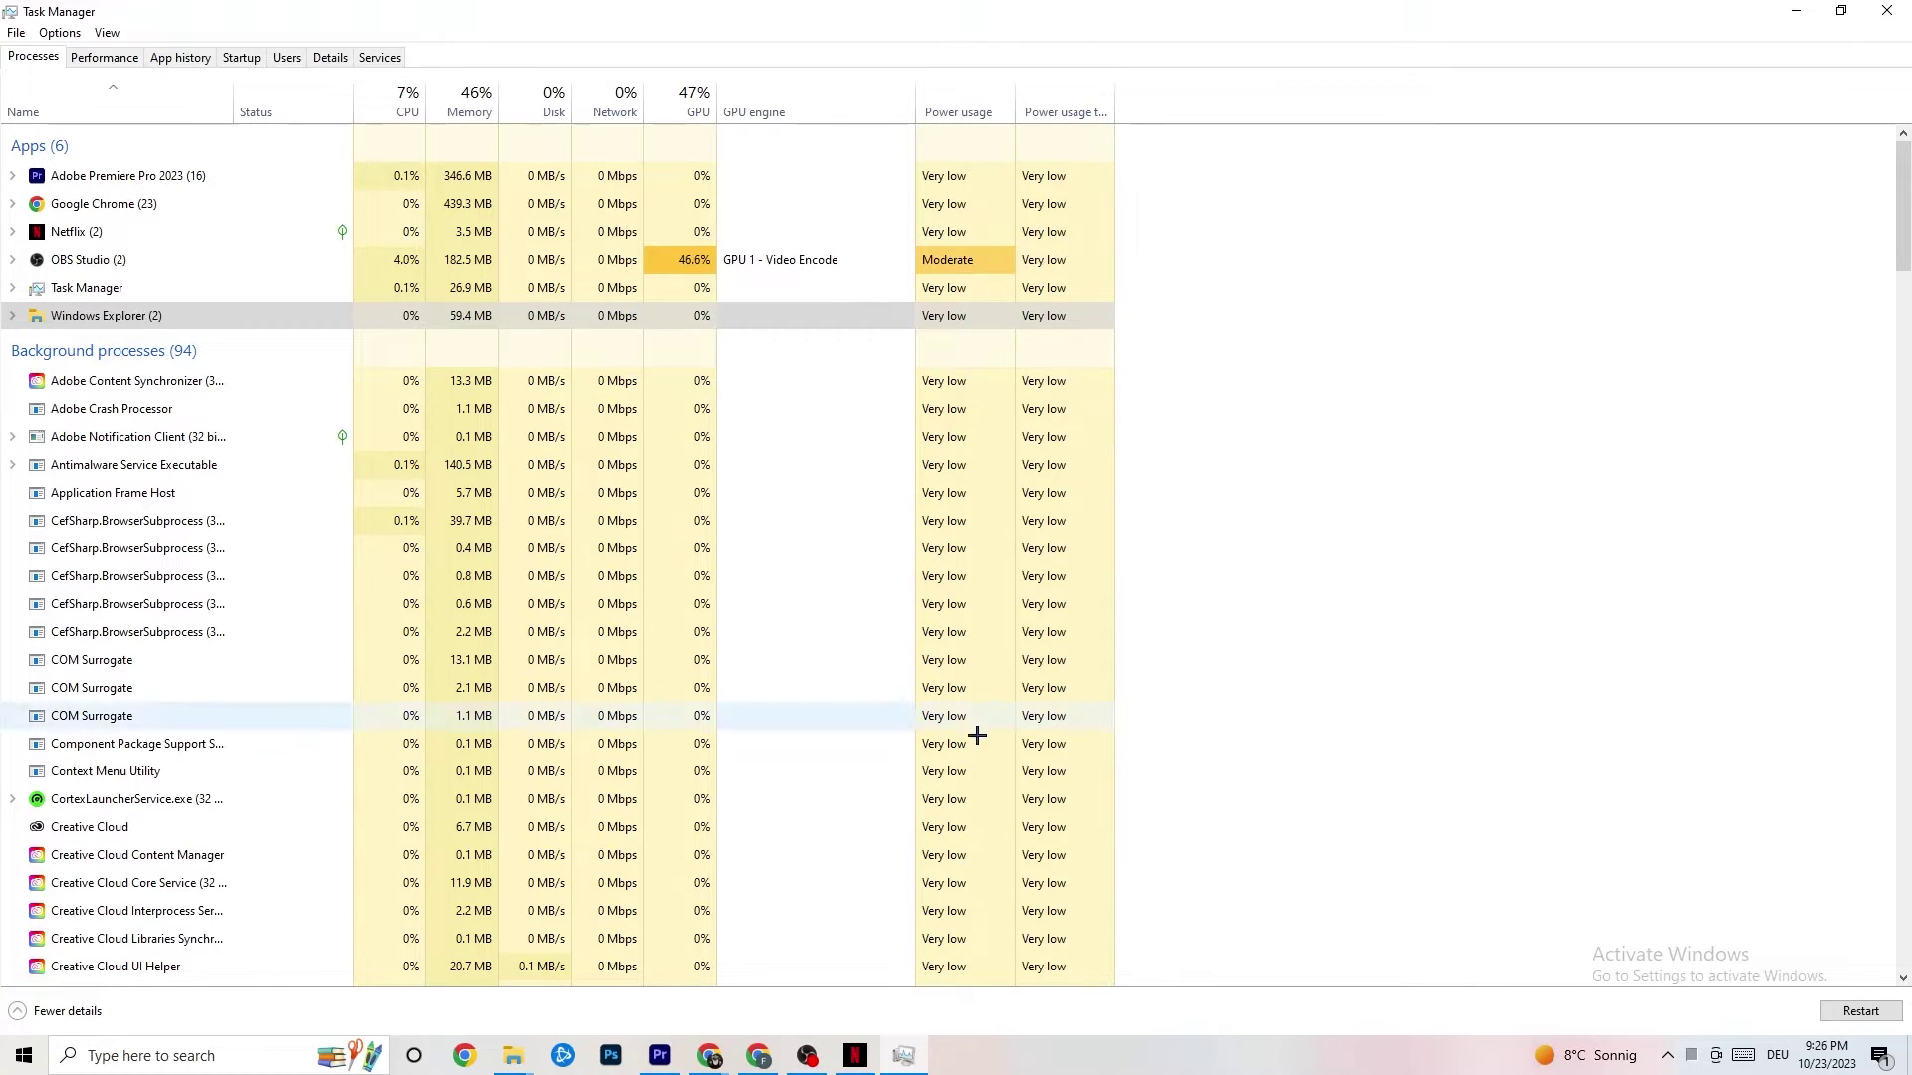
left_click(241, 56)
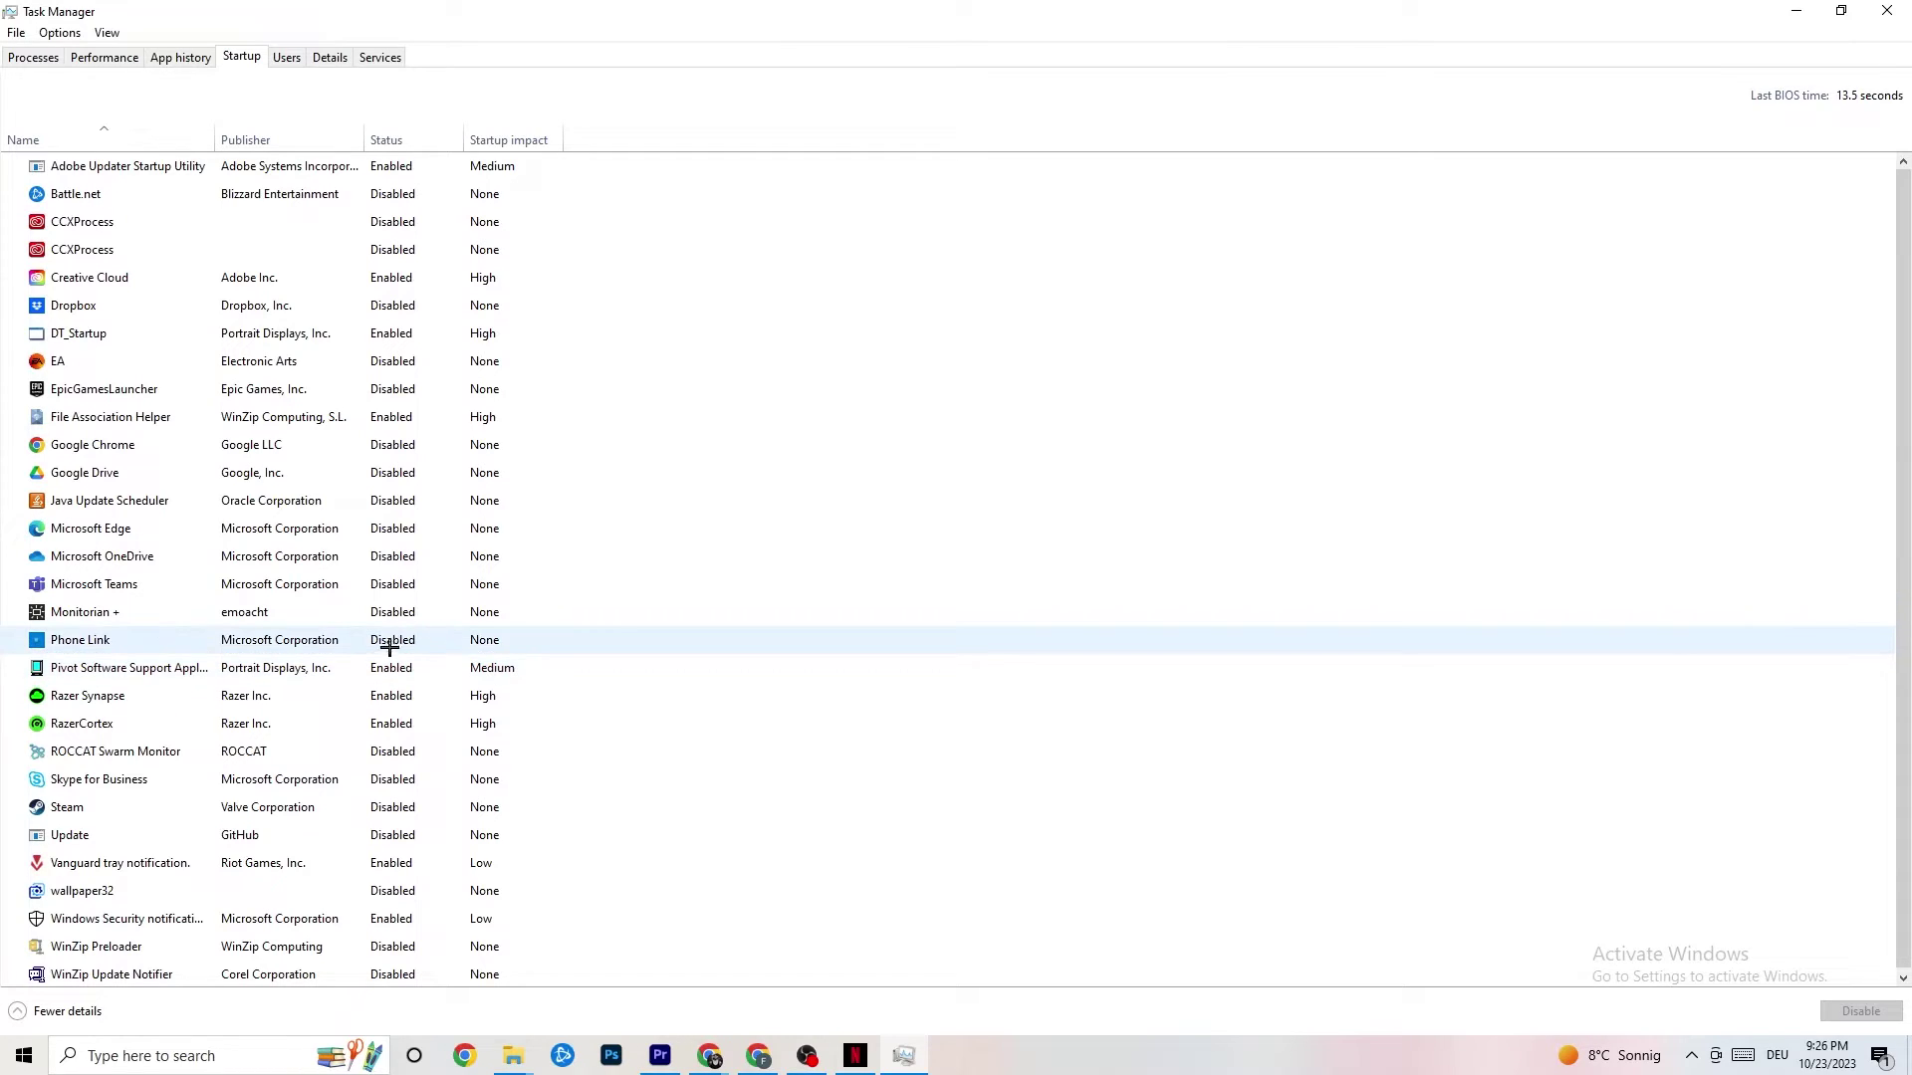
right_click(385, 668)
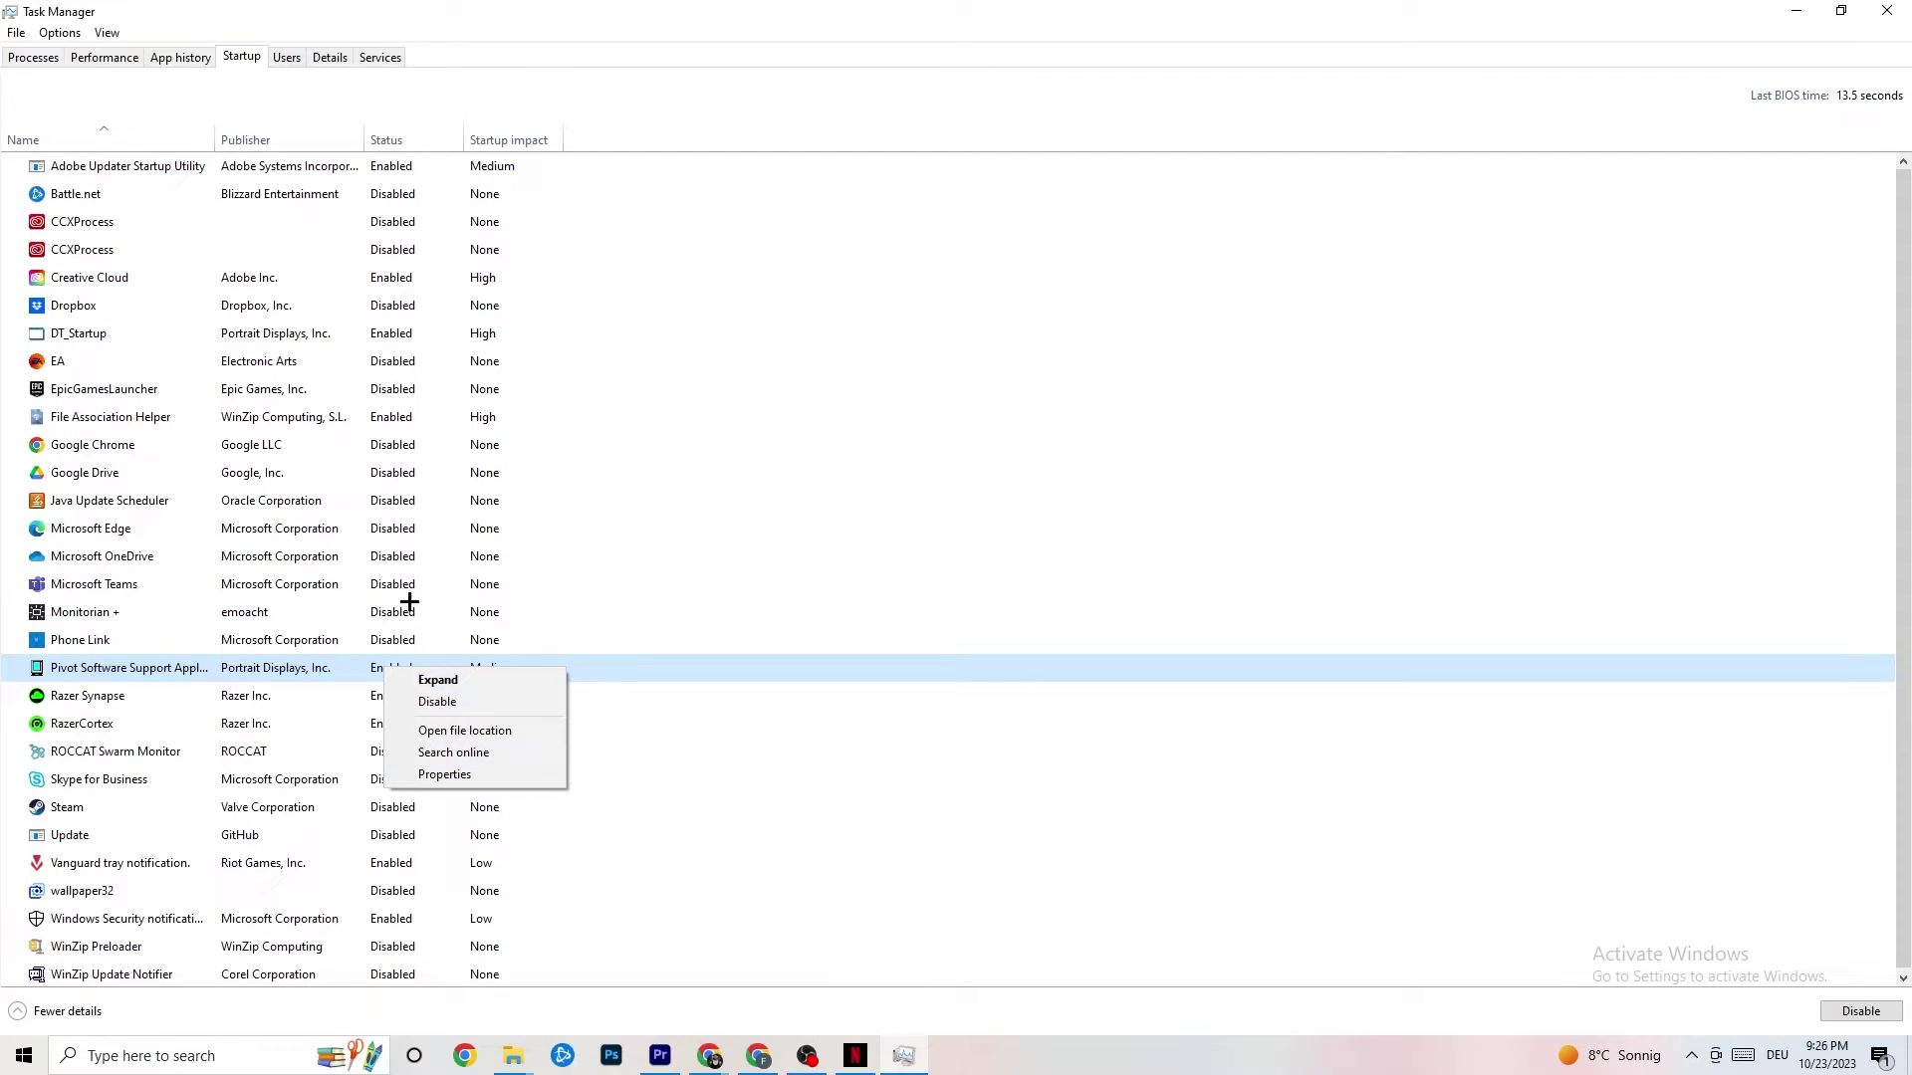
Review the priority levels available for the Adobe Premiere Pro process in the detailed process list, and close Task Manager
left_click(328, 60)
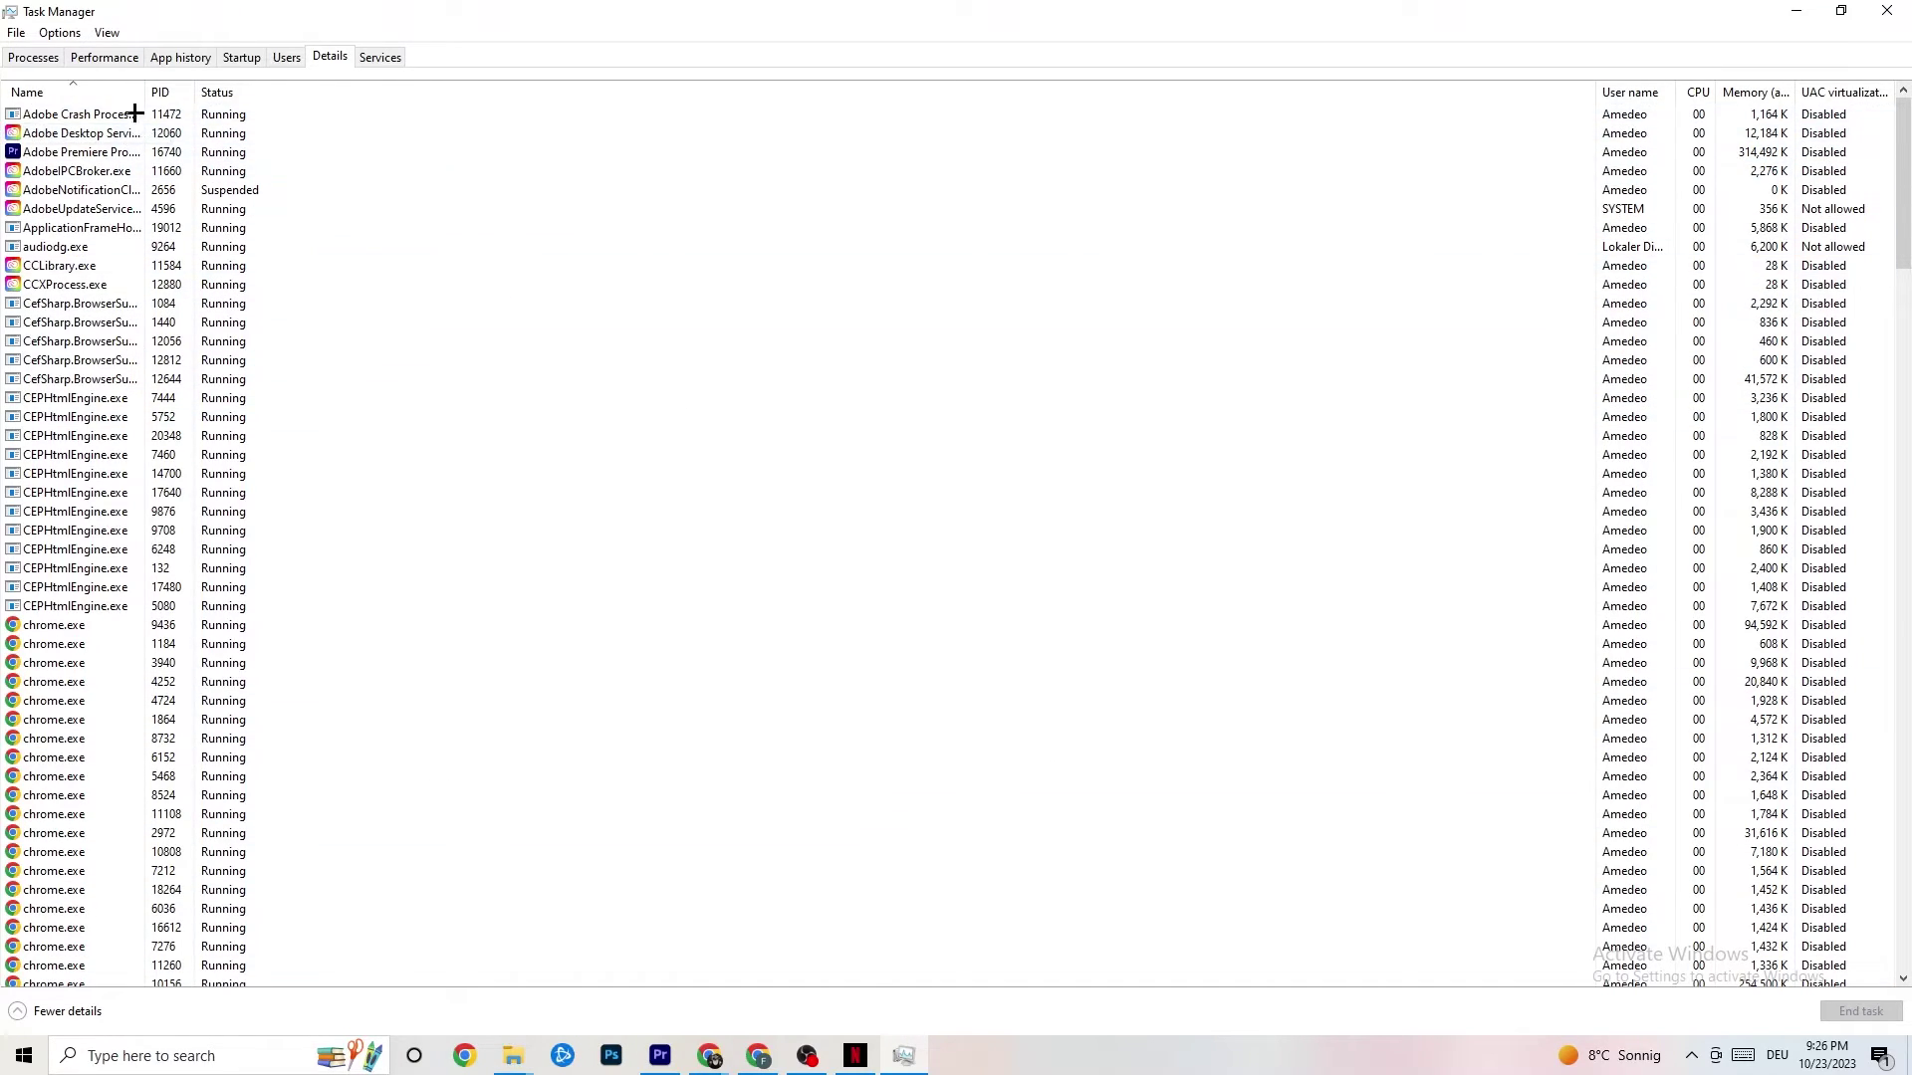
right_click(83, 159)
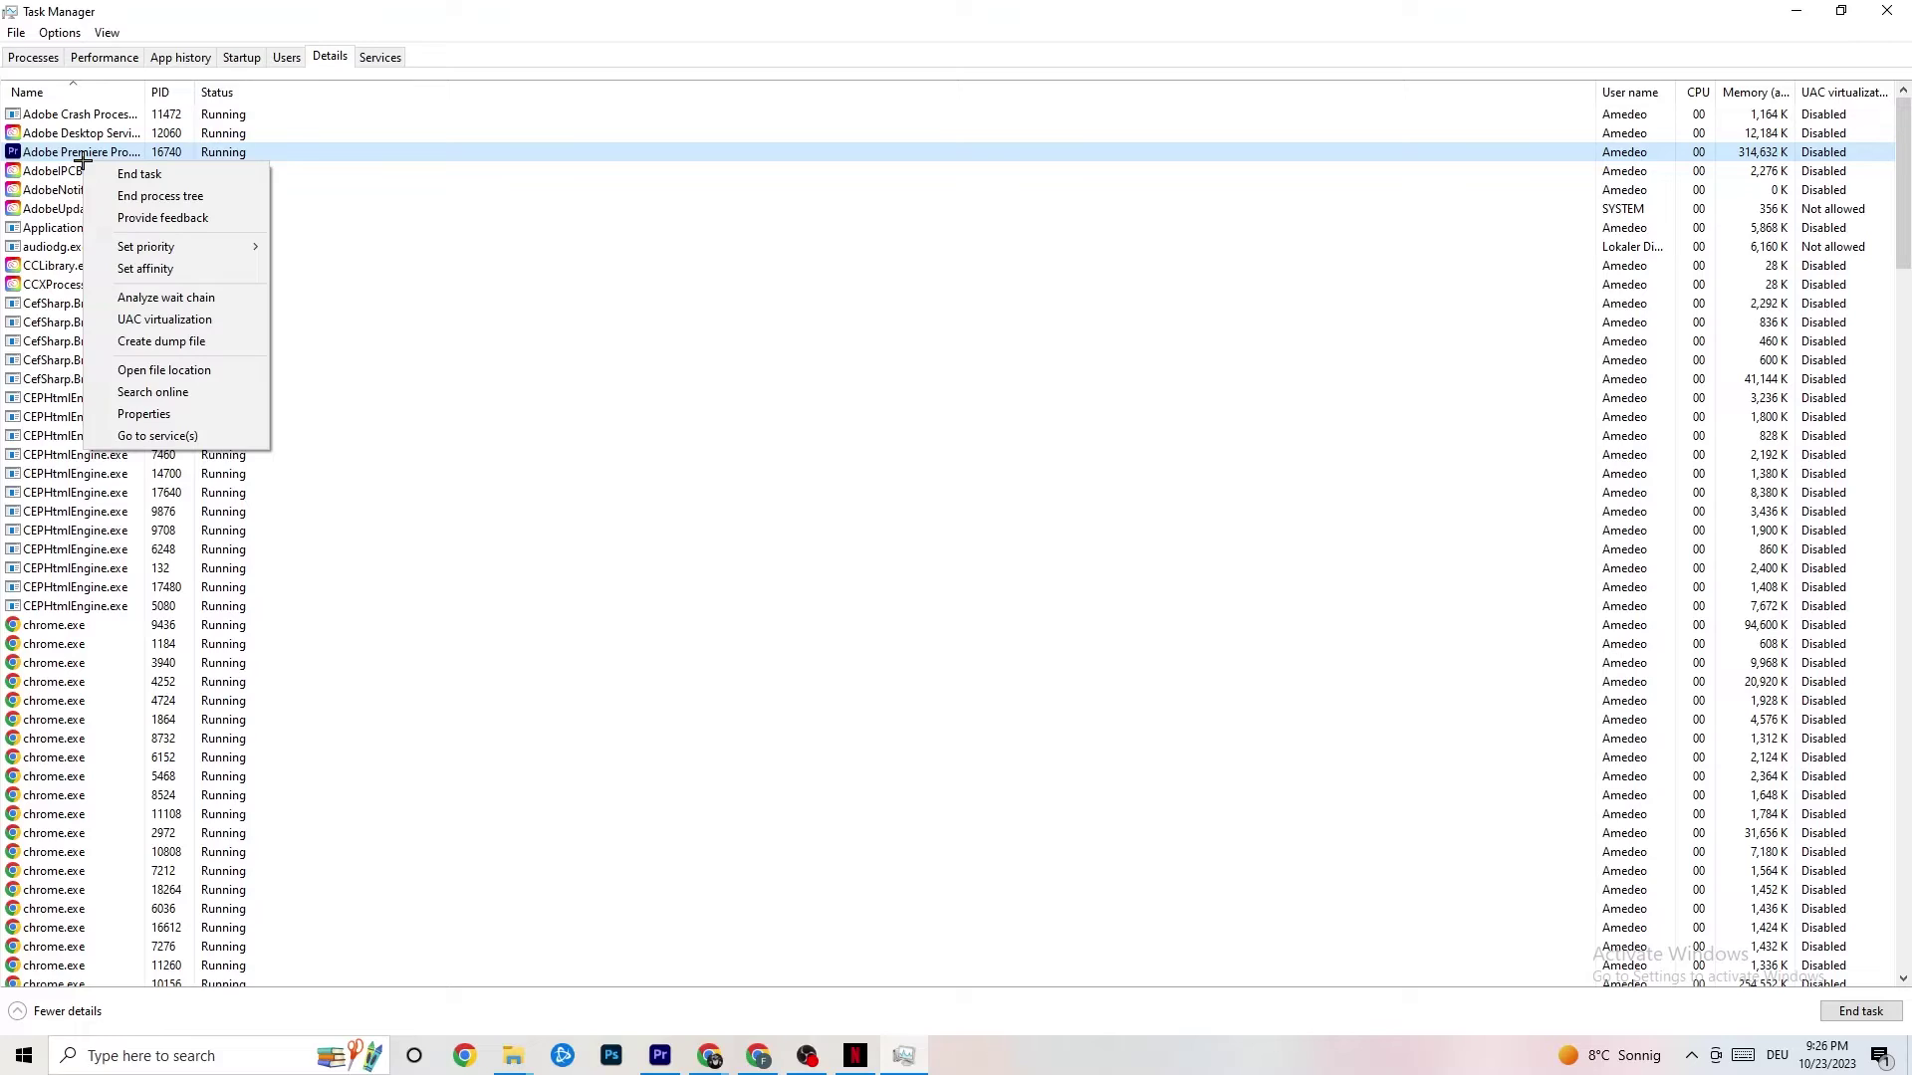
mouse_move(170, 245)
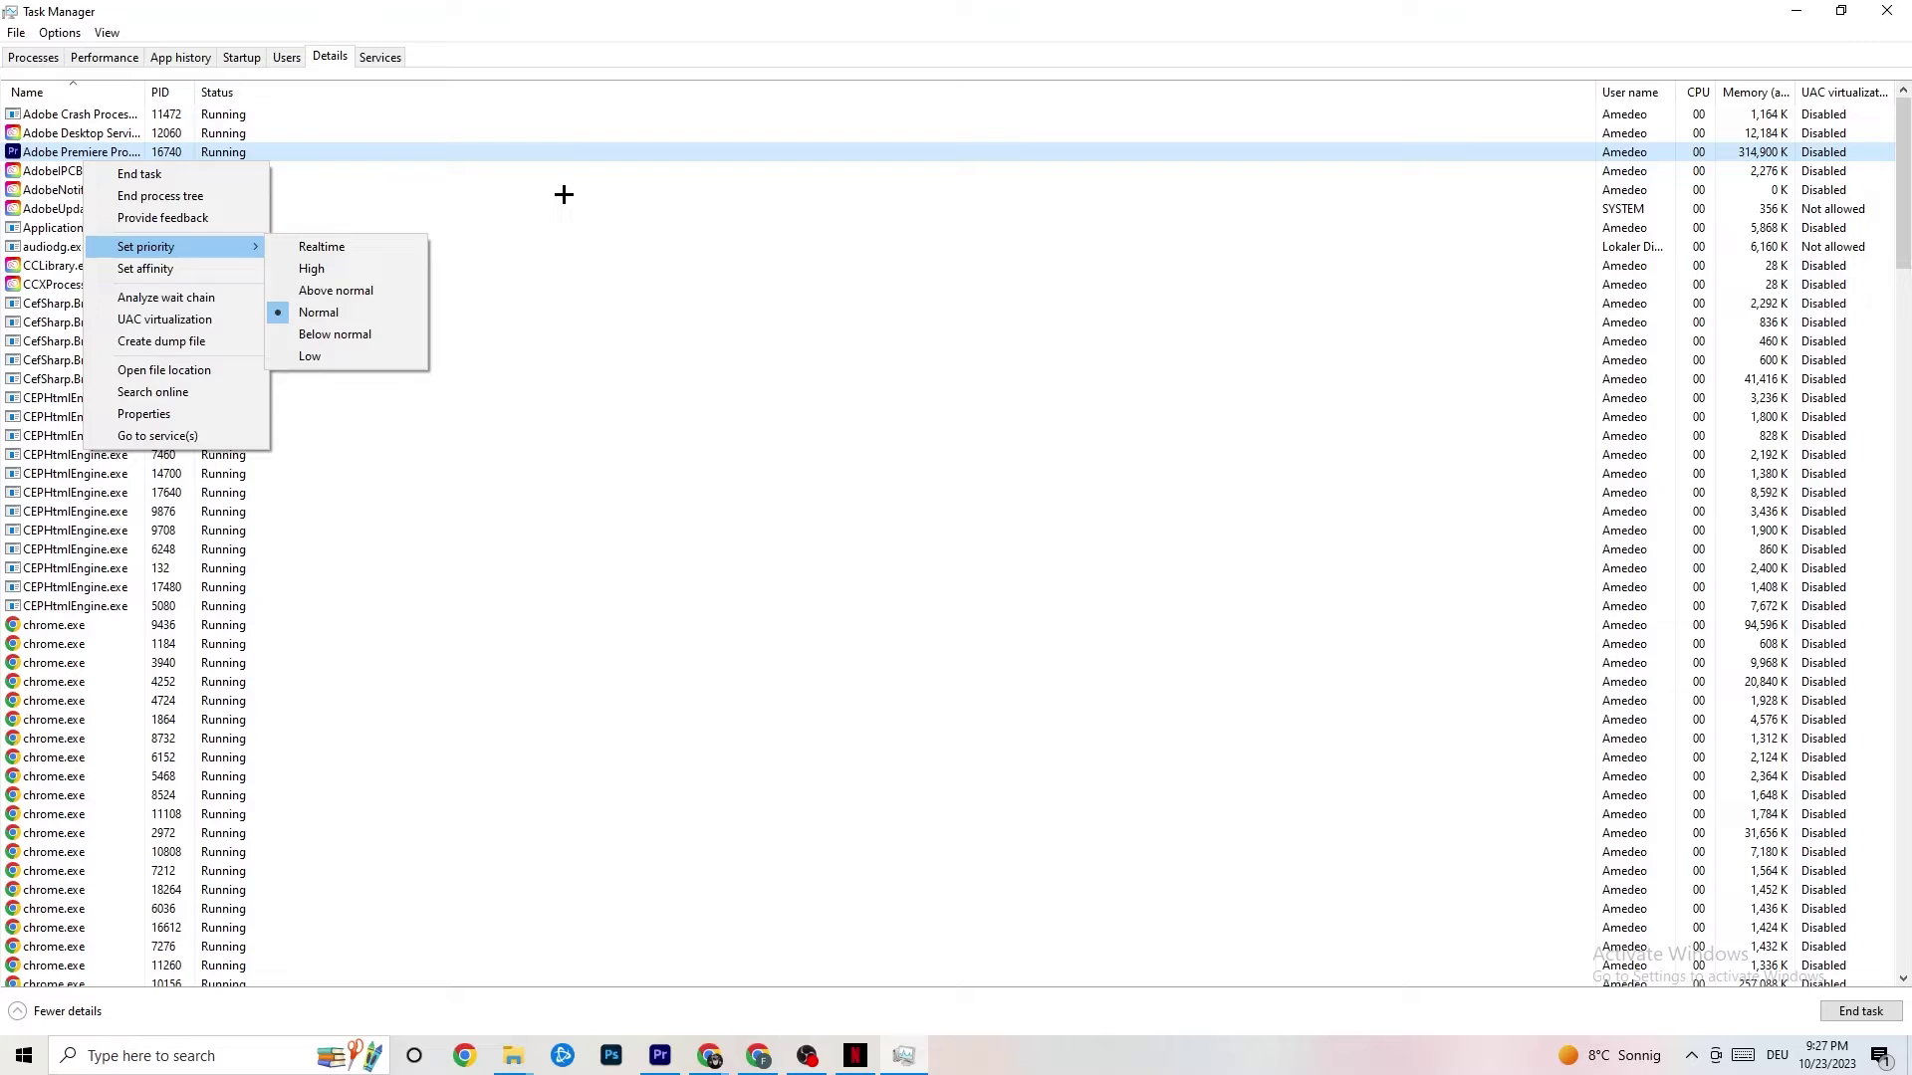
left_click(568, 189)
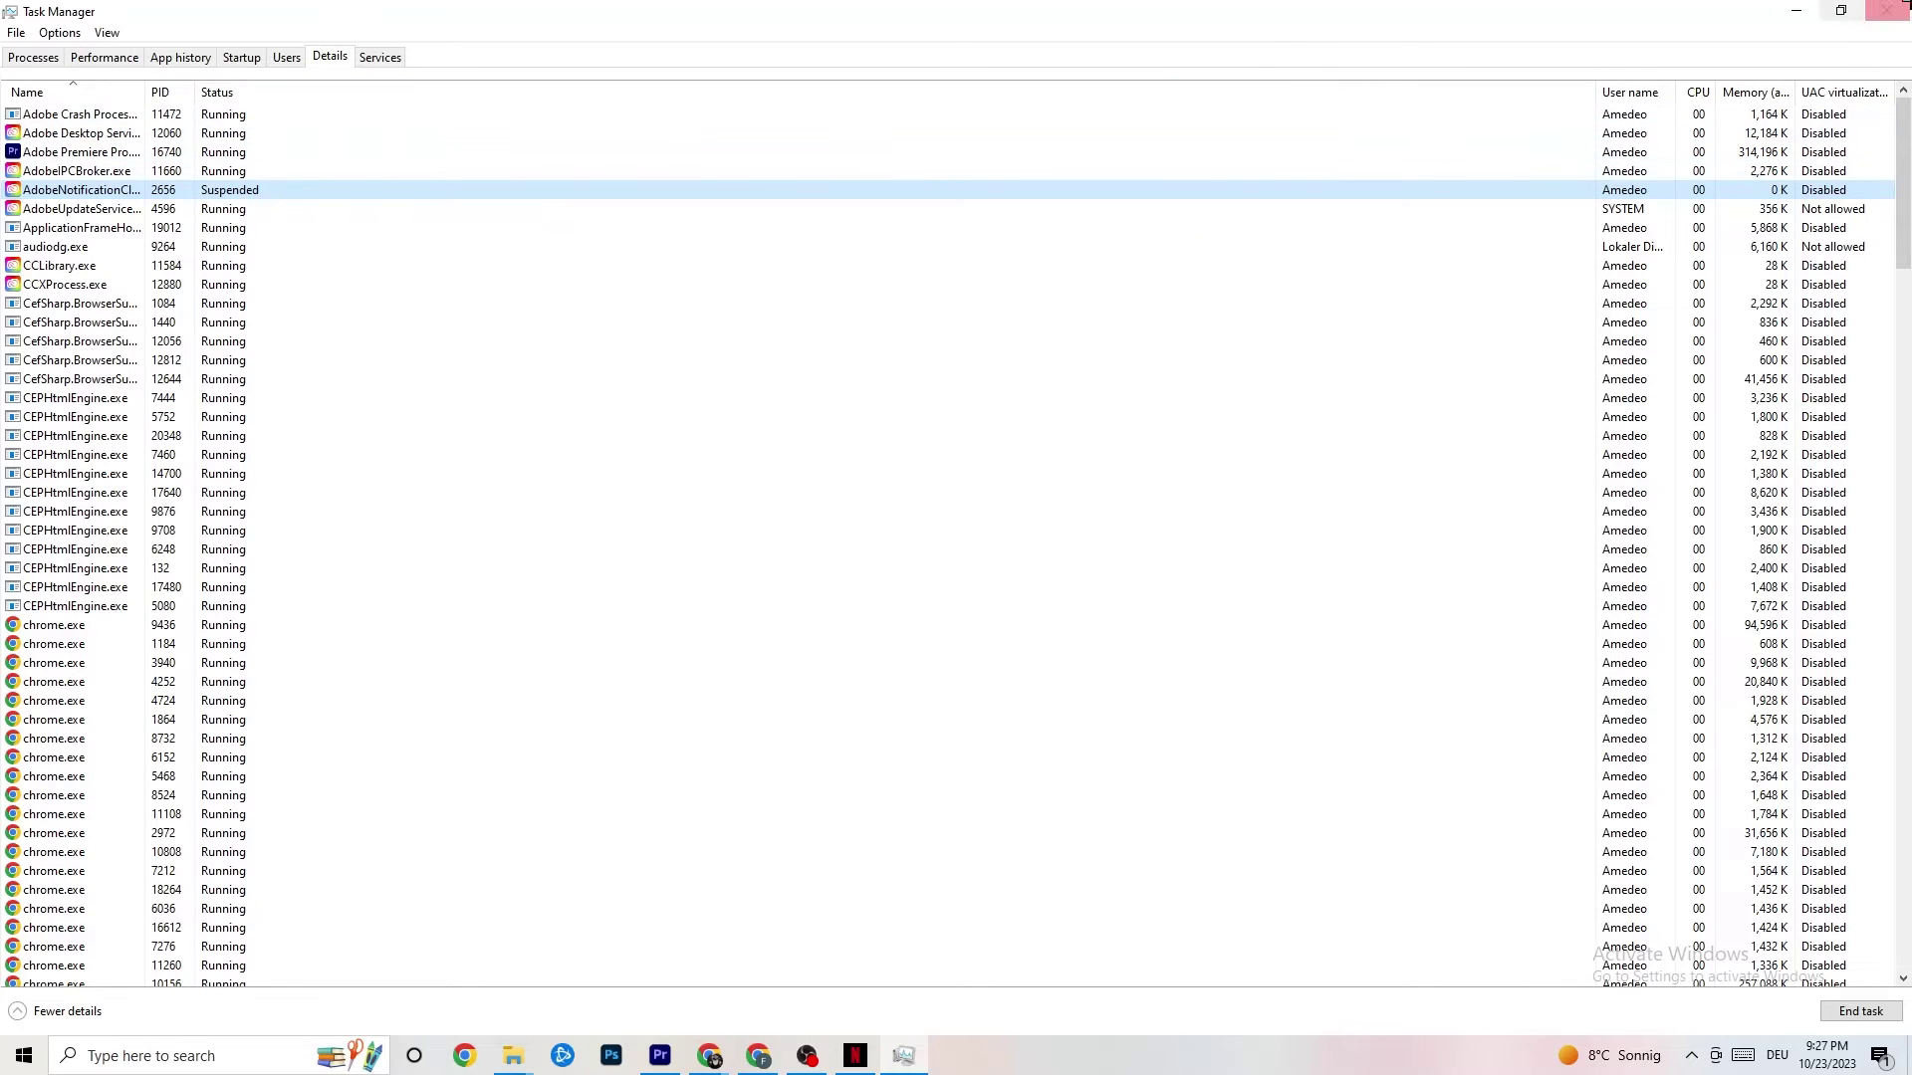
left_click(1887, 11)
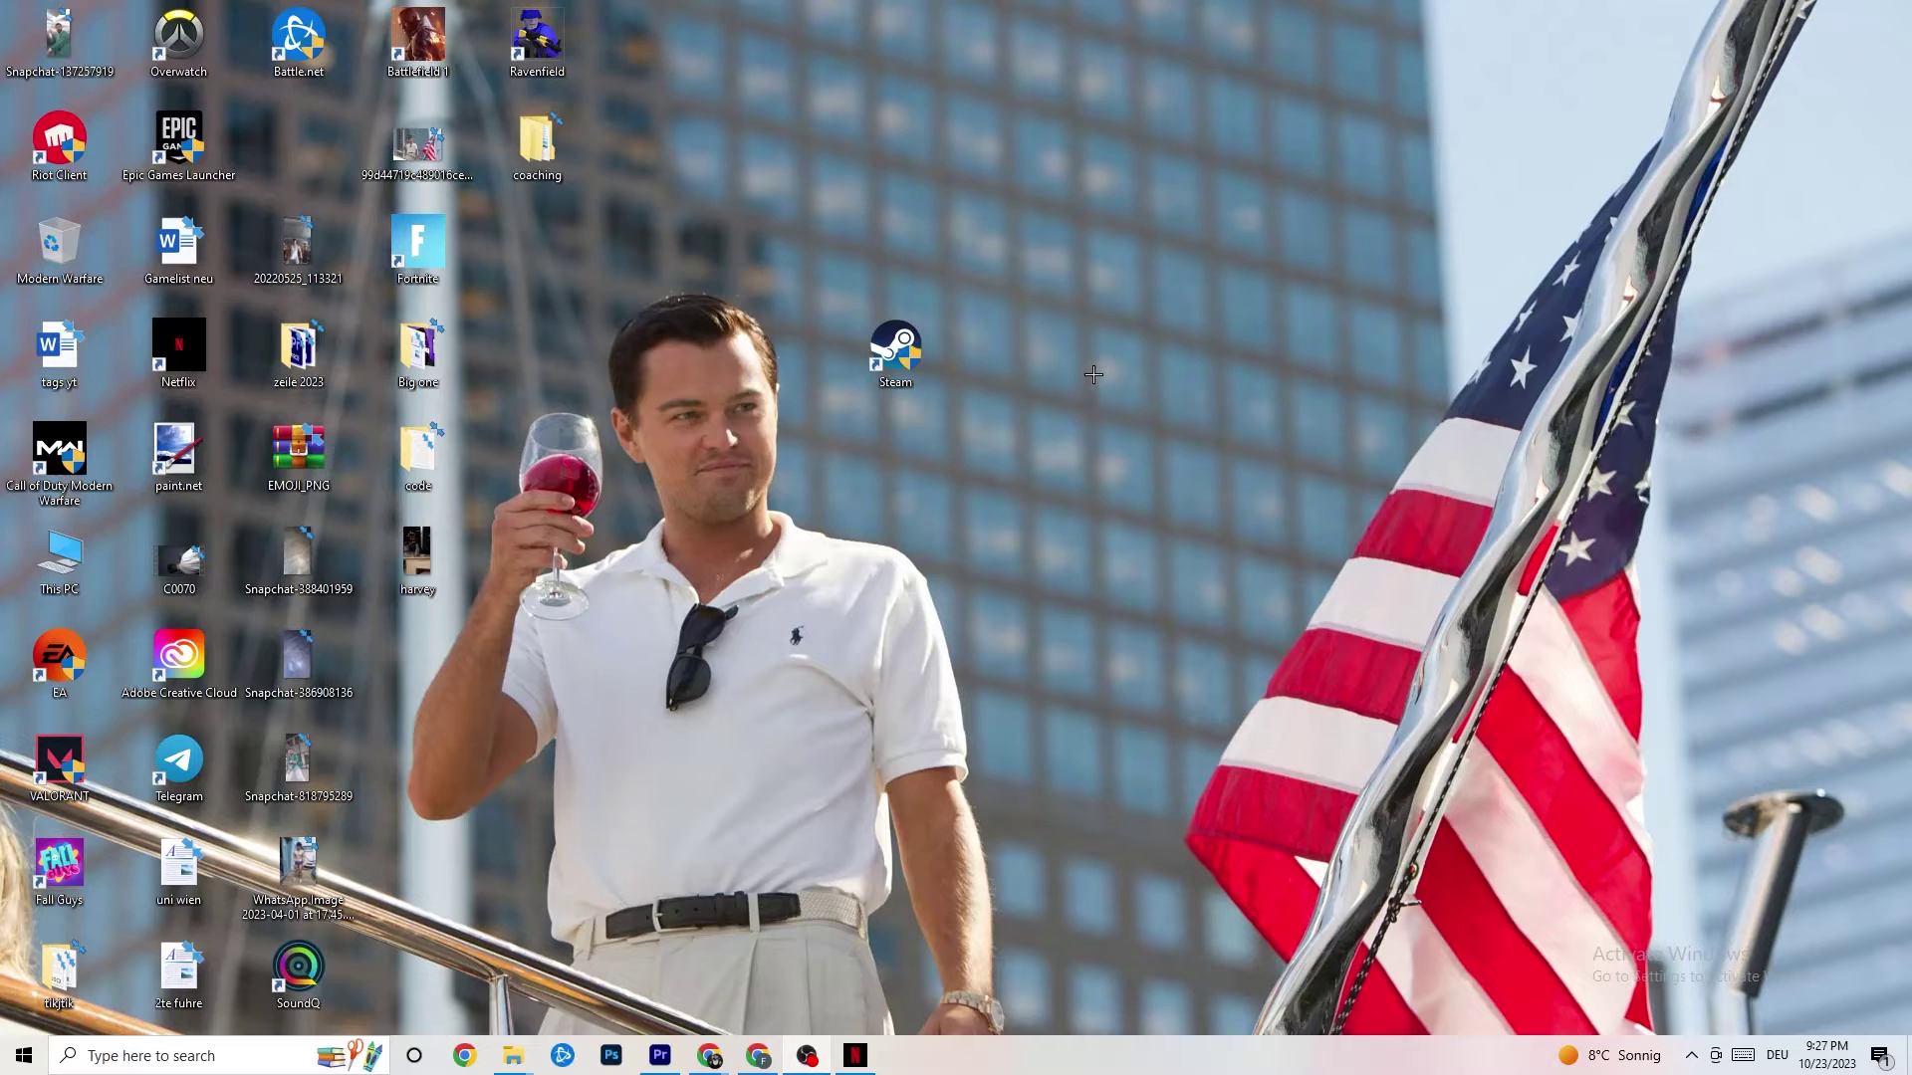
Open NVIDIA Control Panel, review the image settings preview and the resolution and refresh rate options, and minimize it
right_click(1070, 189)
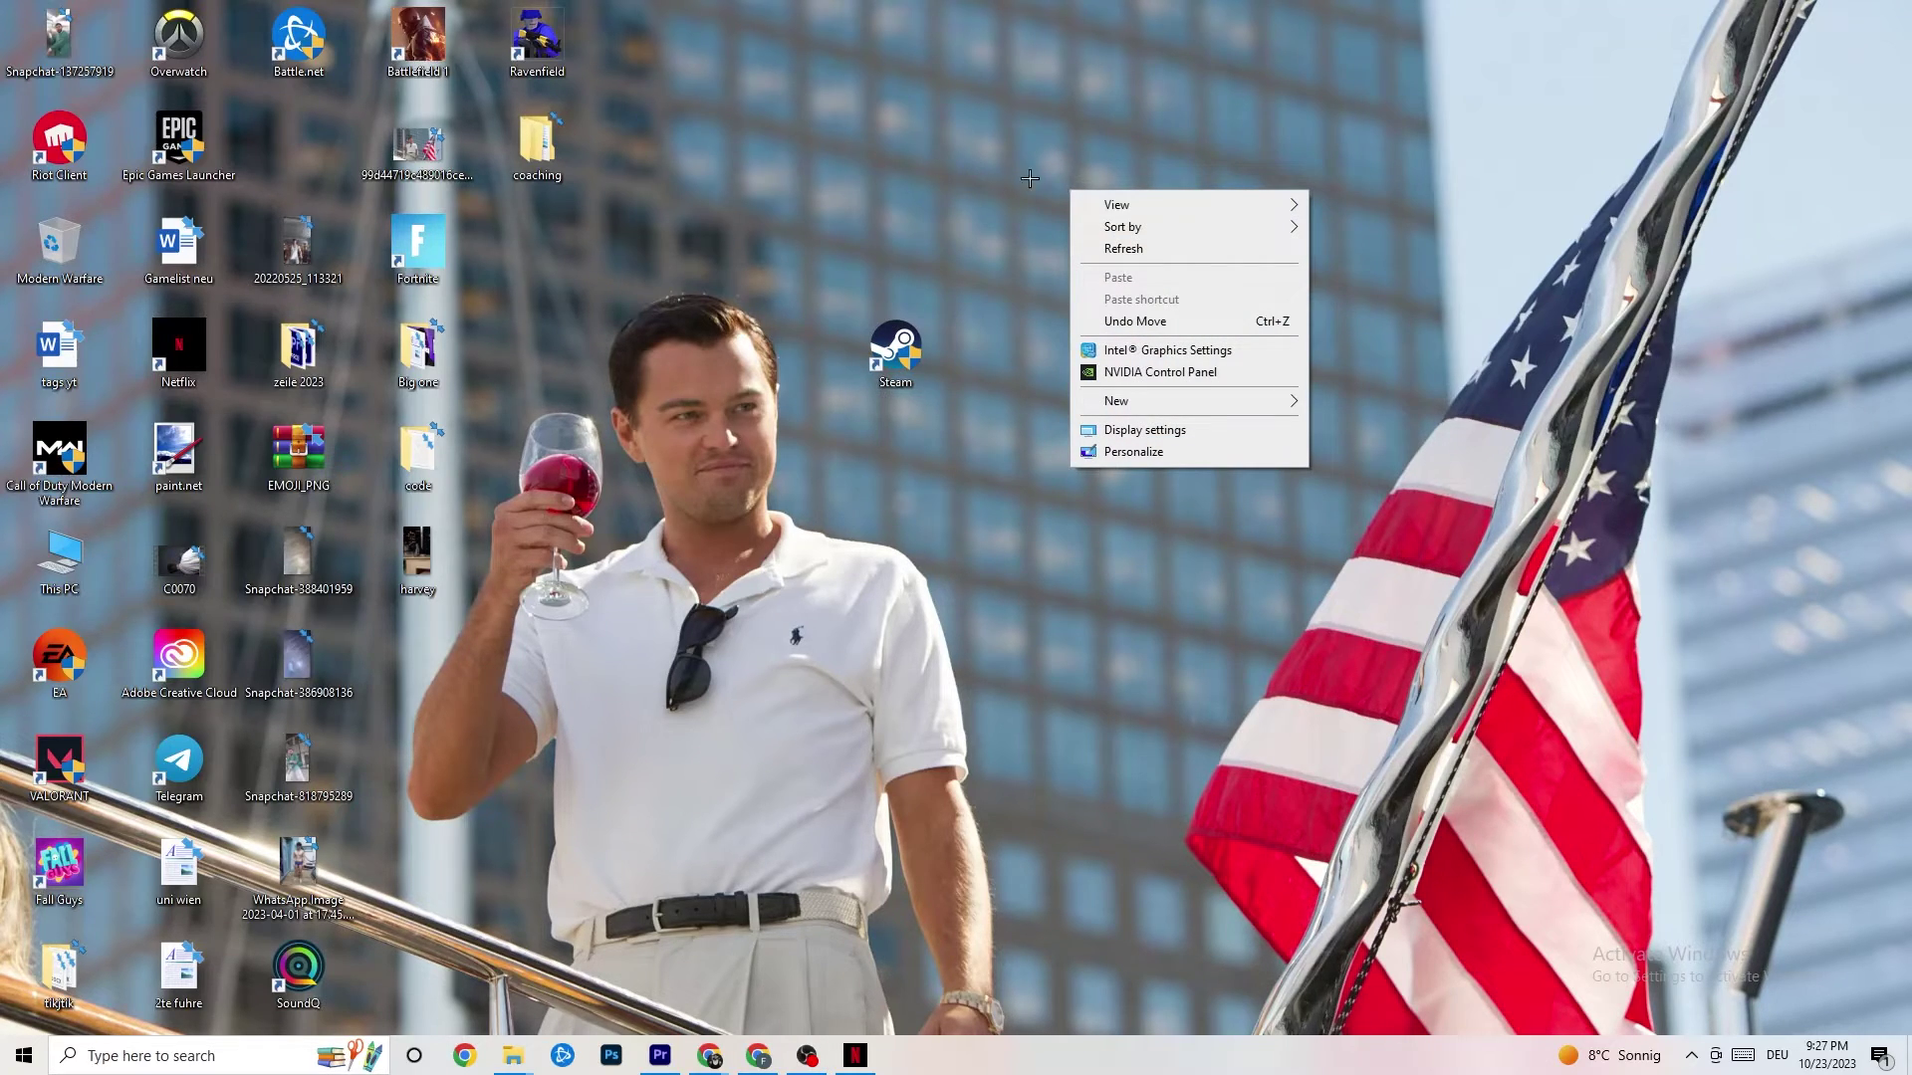
left_click(1133, 375)
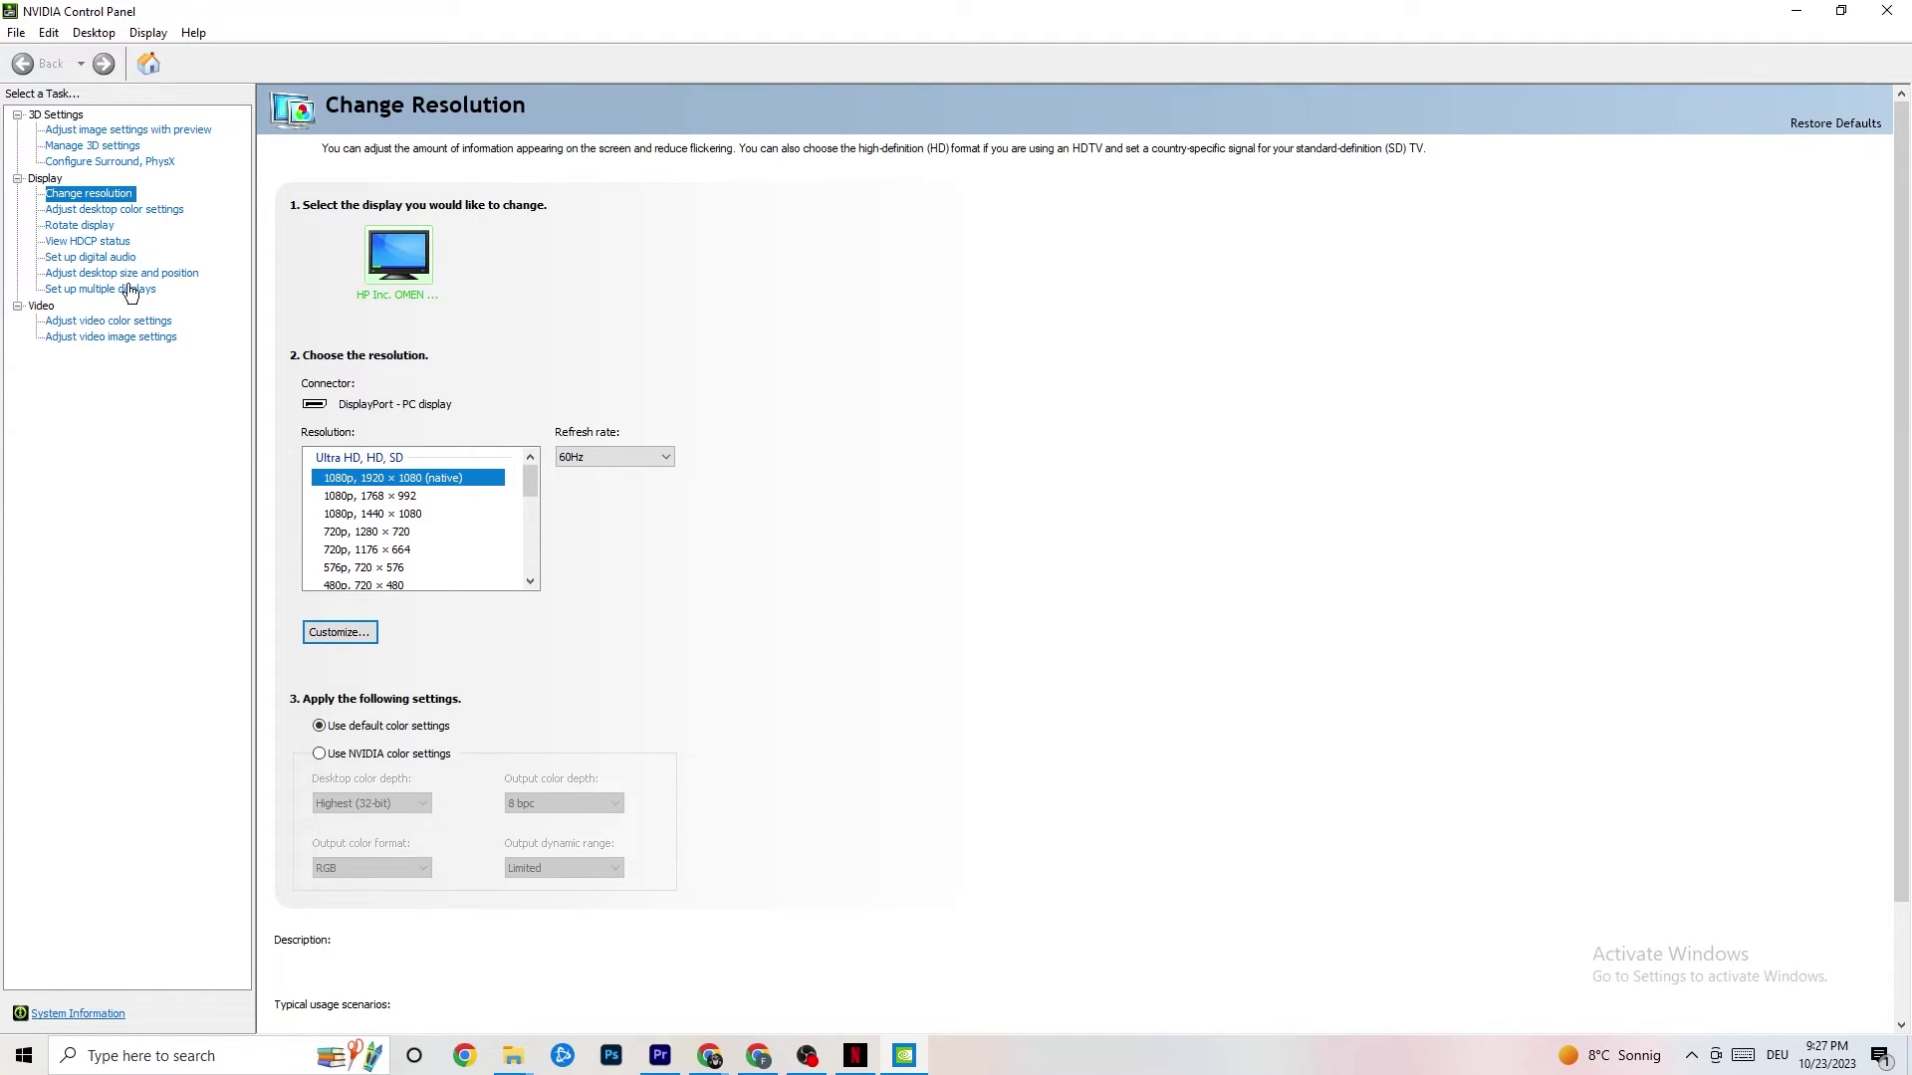
left_click(106, 133)
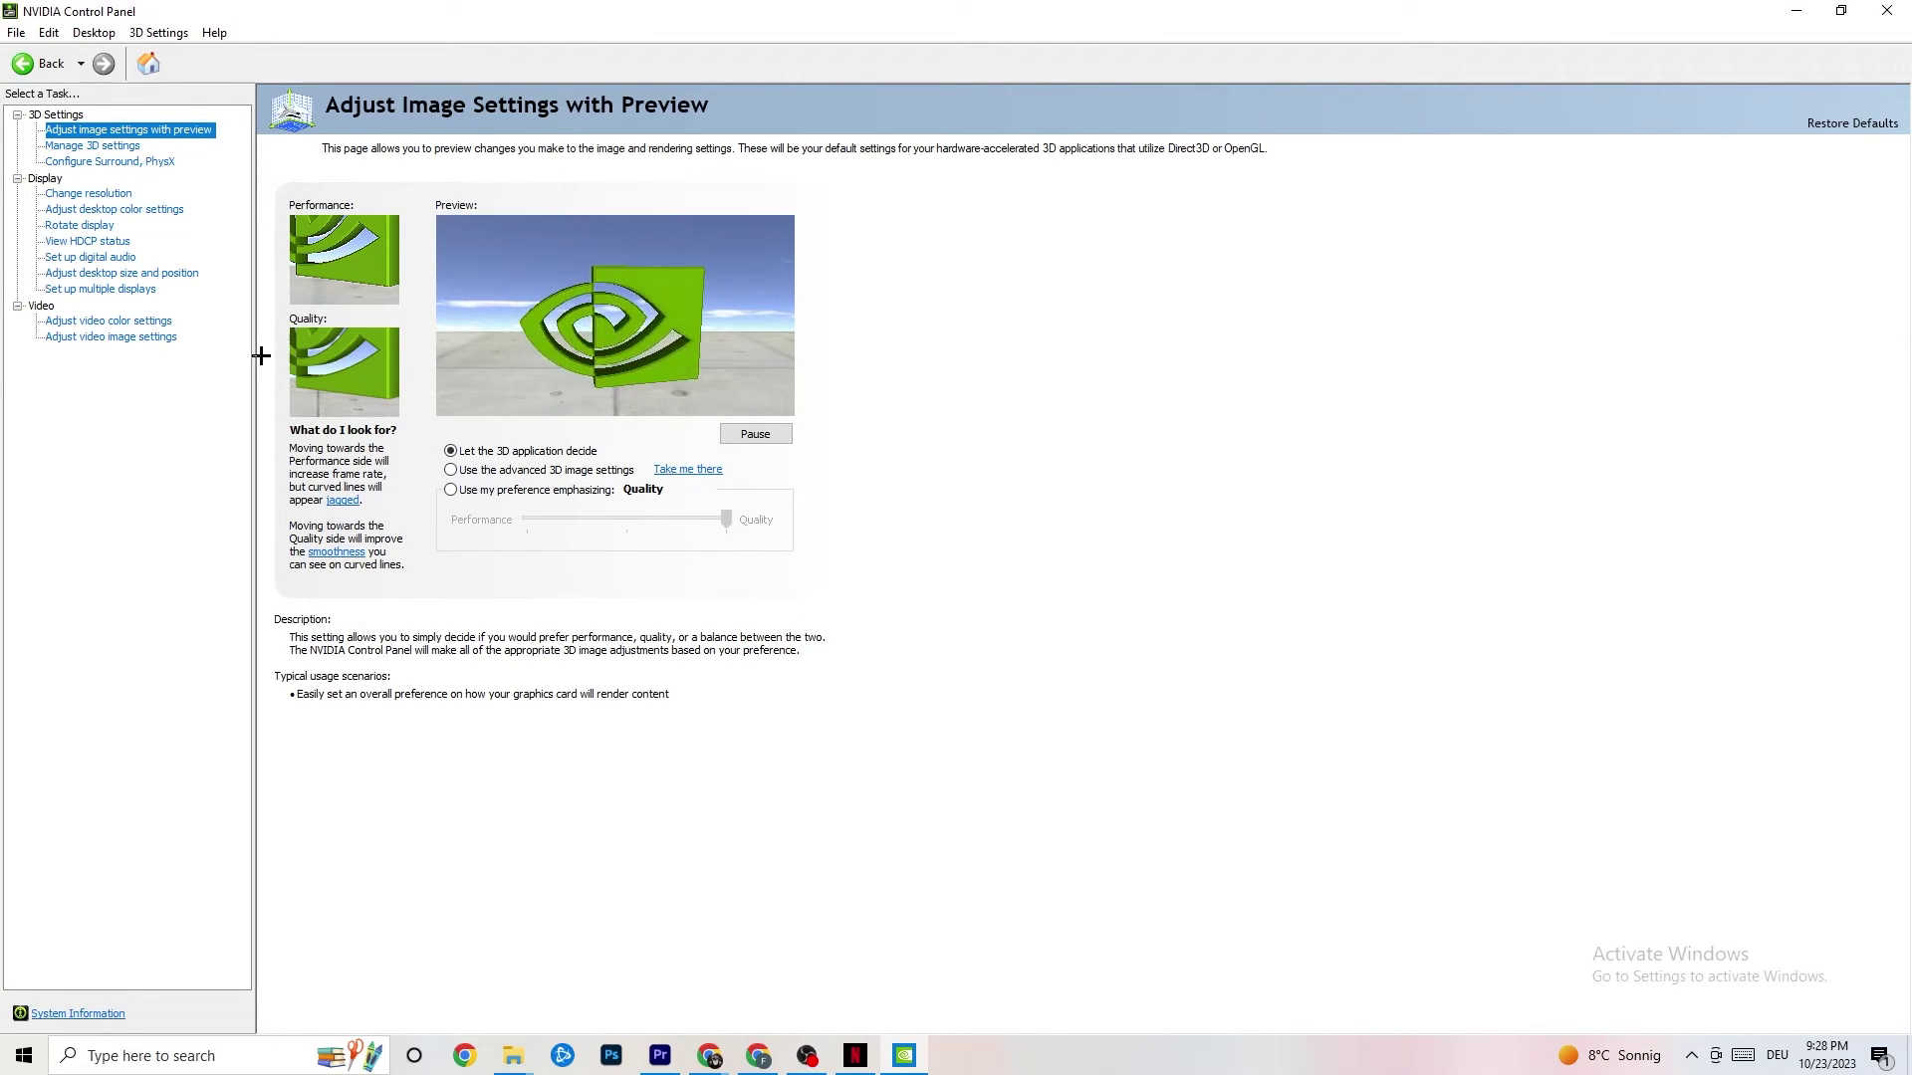
left_click(72, 196)
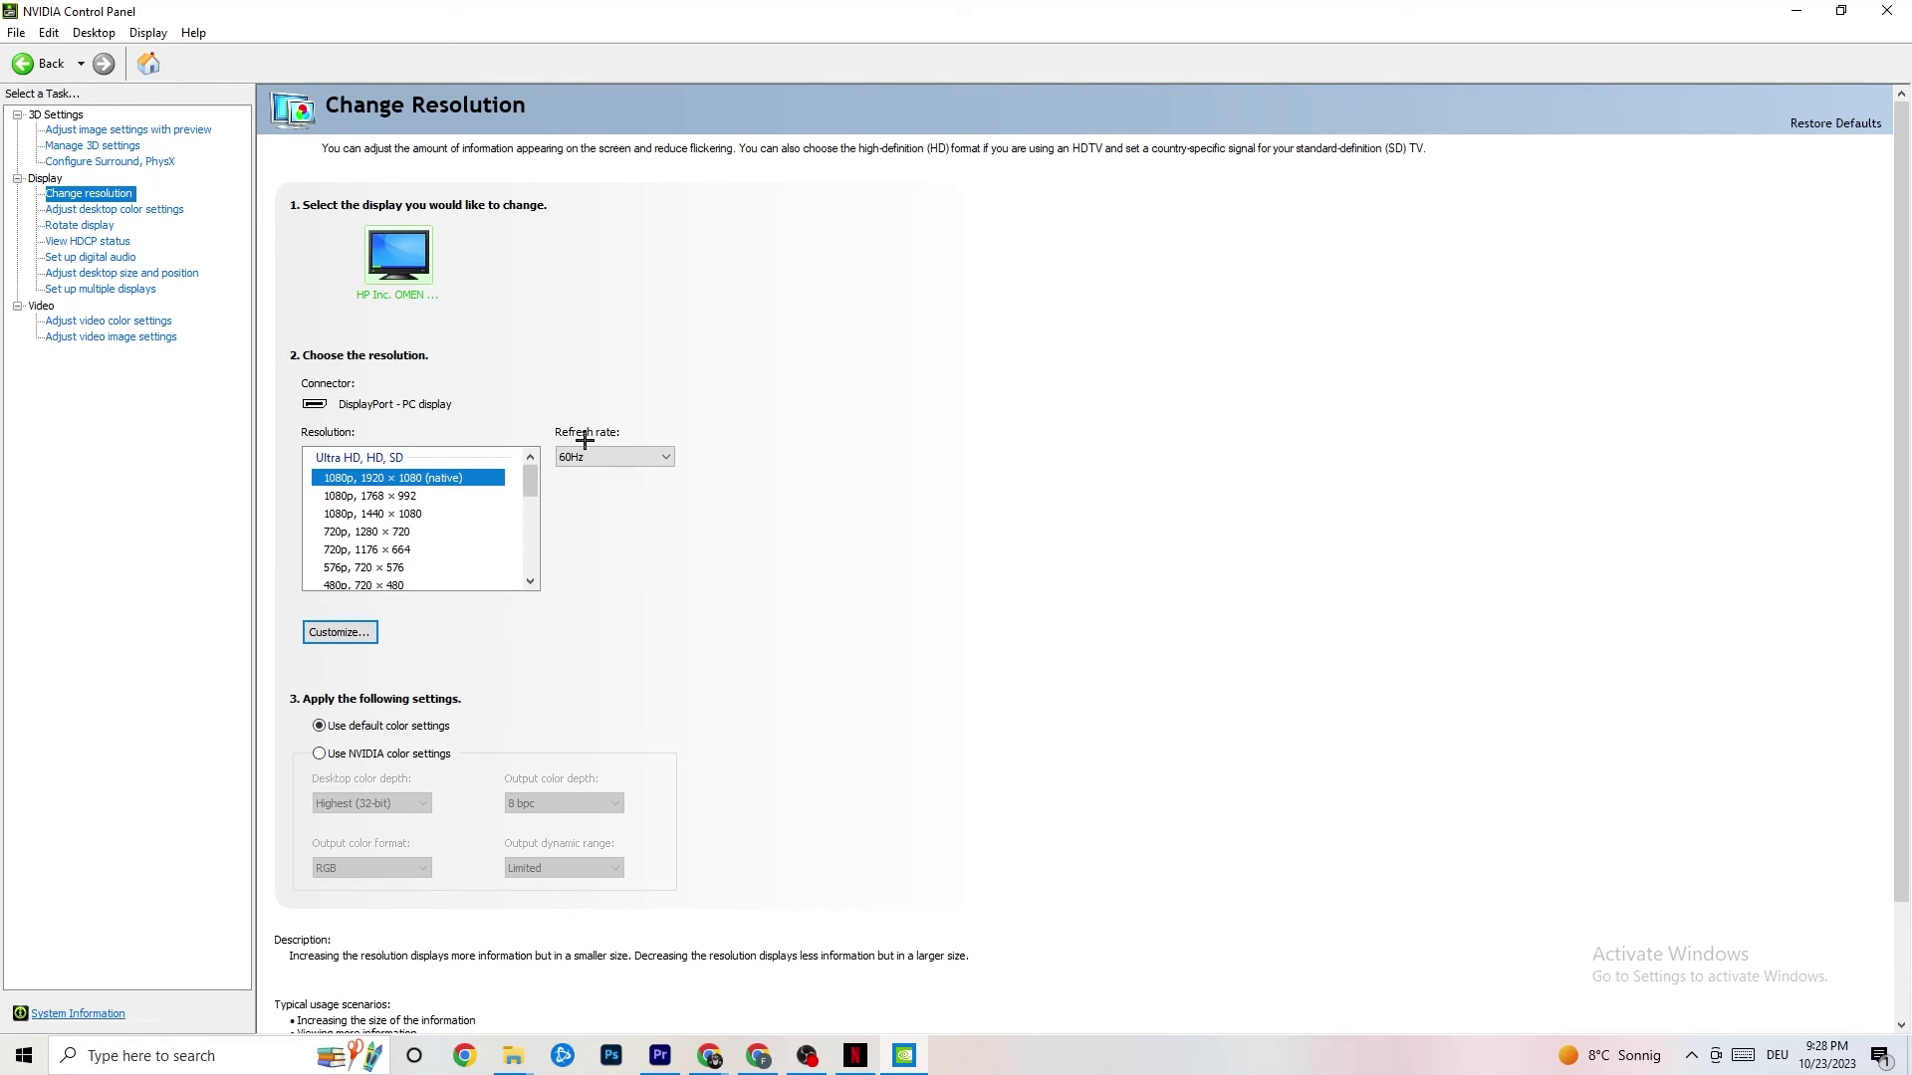
left_click(1796, 10)
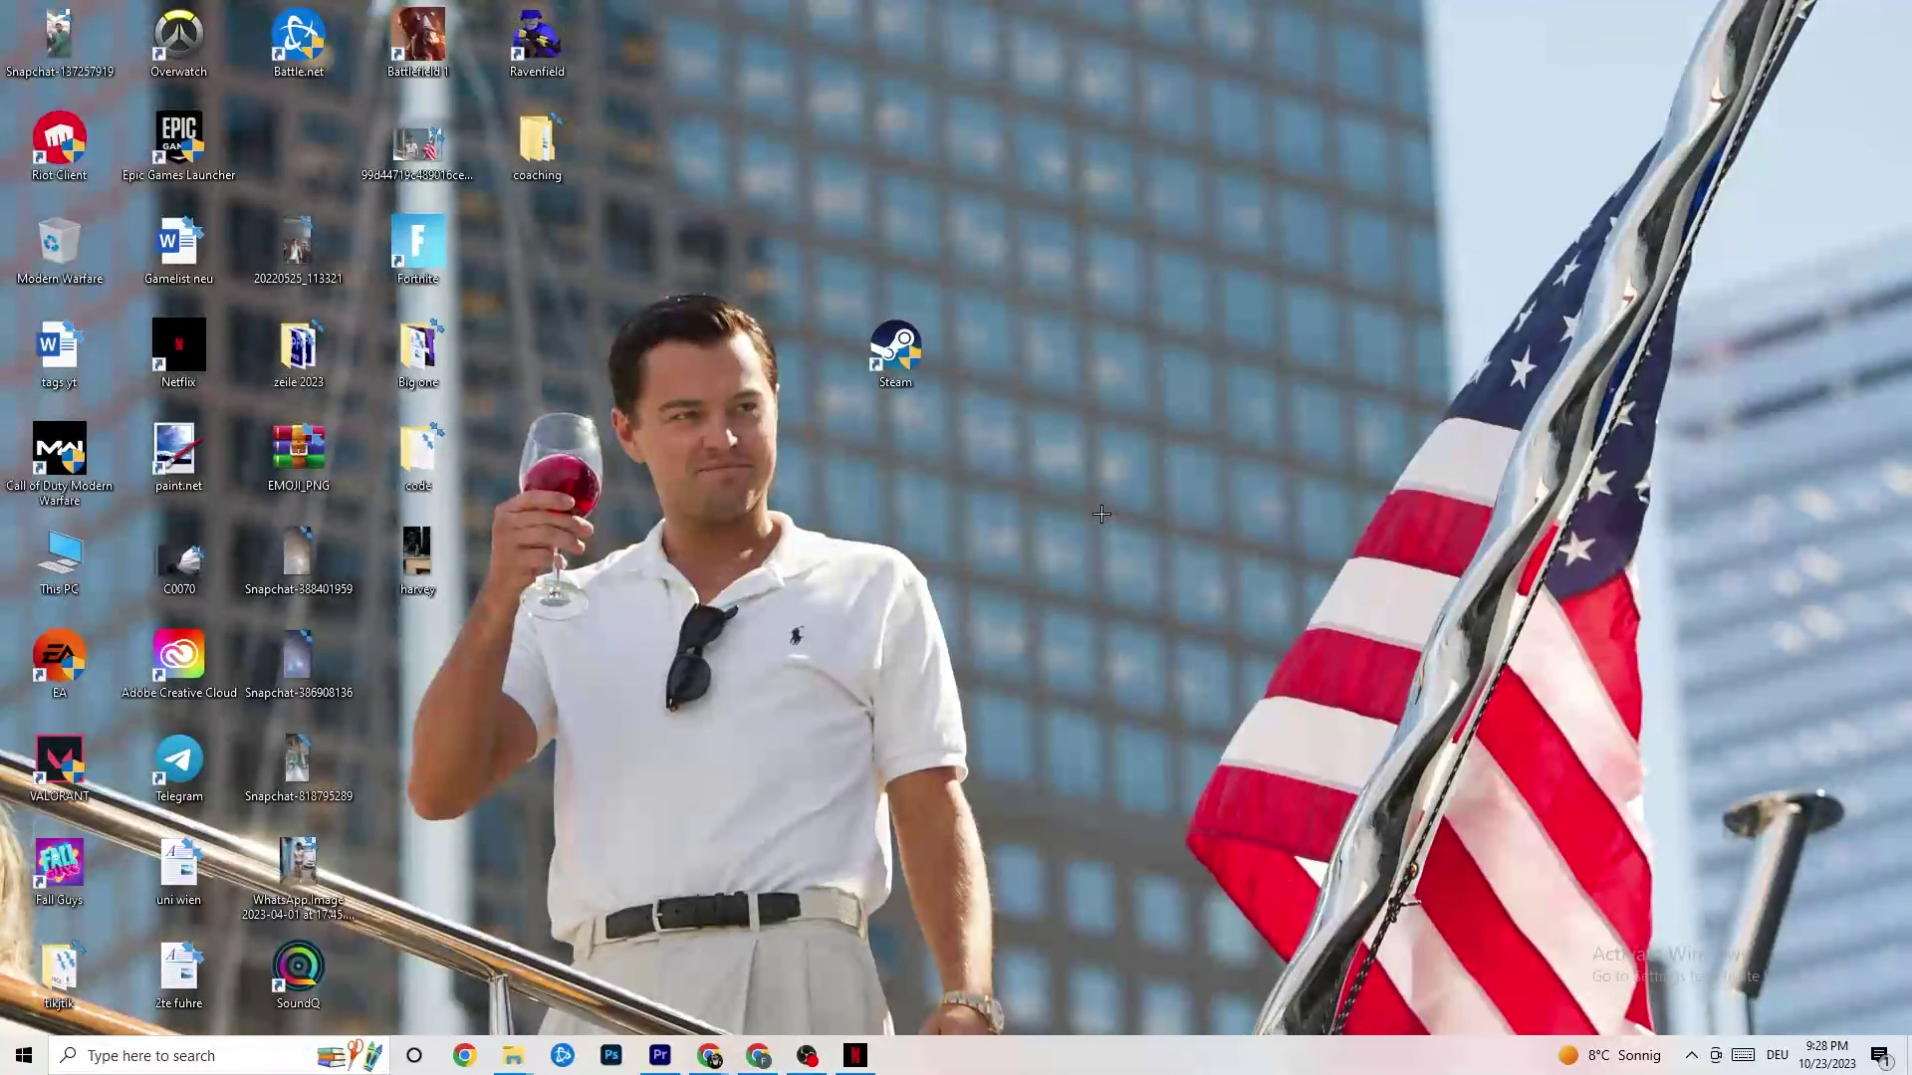